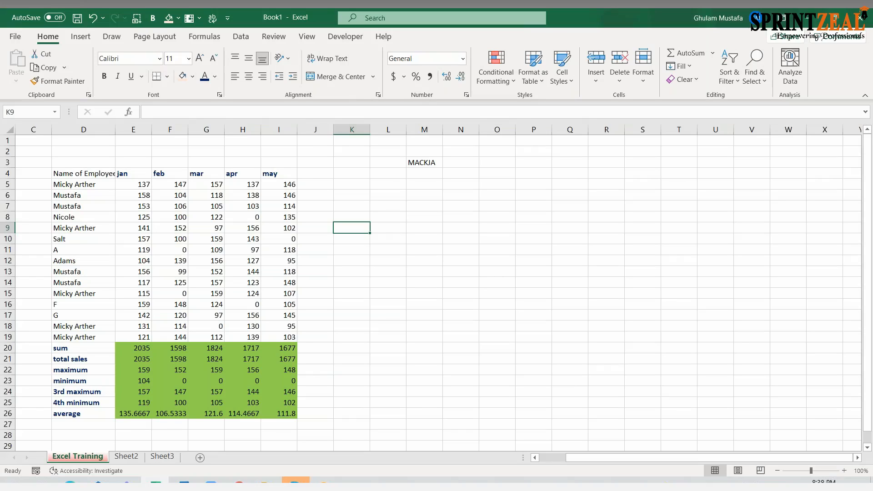
- Add the header "%age Share" in J4, beside the may column
left_click(294, 196)
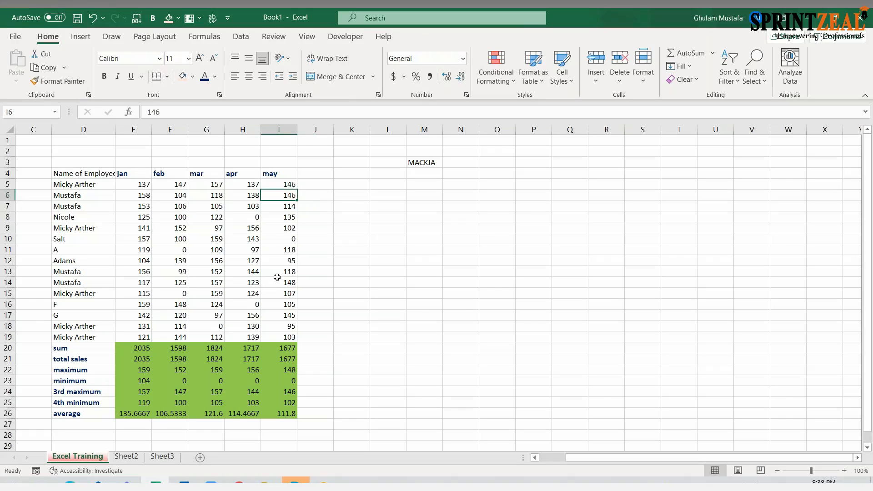
left_click(319, 184)
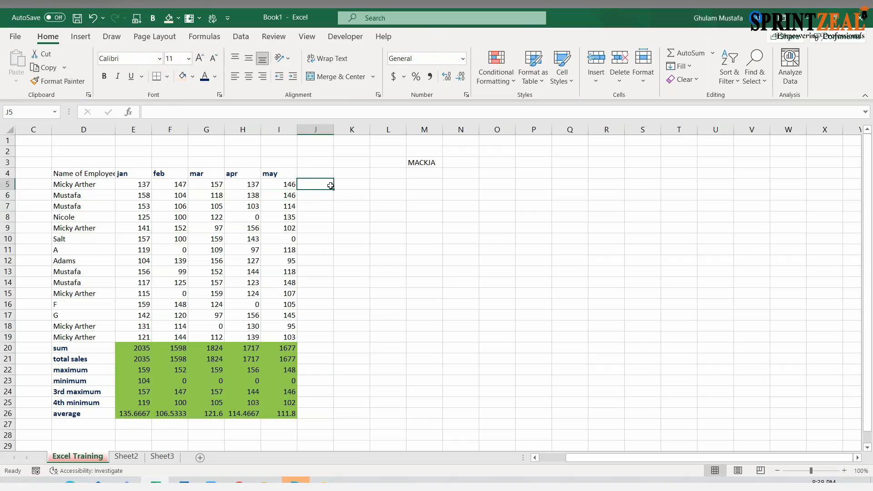
key("Up")
type("%age Sahre")
key("BackSpace")
key("BackSpace")
type("re")
key("BackSpace")
key("BackSpace")
key("BackSpace")
key("BackSpace")
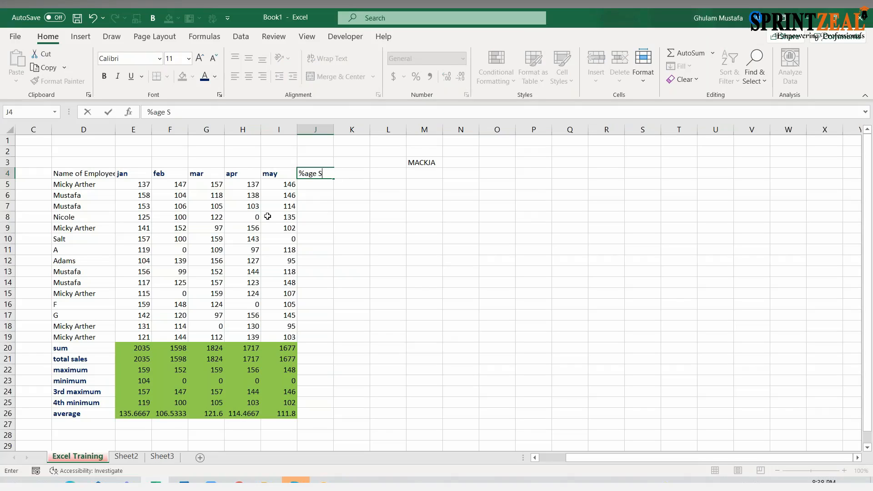
type("s")
key("BackSpace")
type("hare")
key("Return")
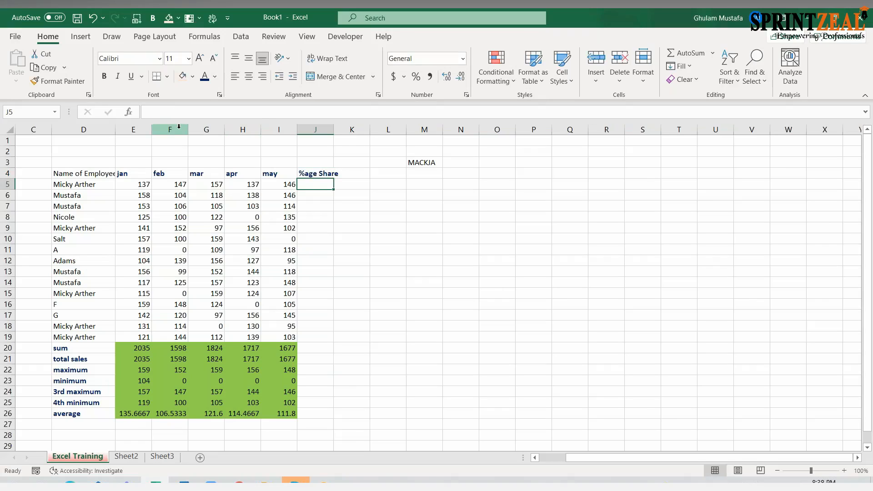
- Delete the feb, mar, apr and may columns so only jan remains before the %age Share column
left_click(178, 130)
key("ctrl+minus")
key("ctrl+minus")
key("ctrl+minus")
key("ctrl+minus")
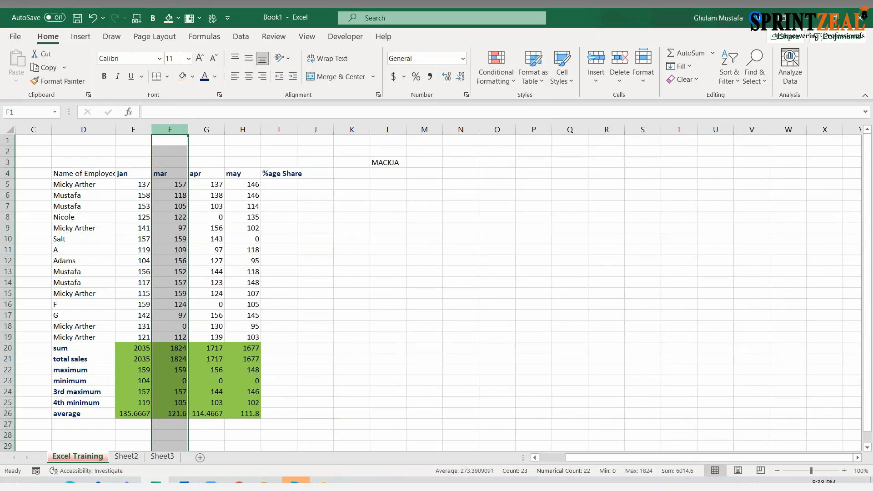
- Widen the %age Share column and clear the total sales through average entries in D21:E26
left_click_drag(203, 127, 214, 128)
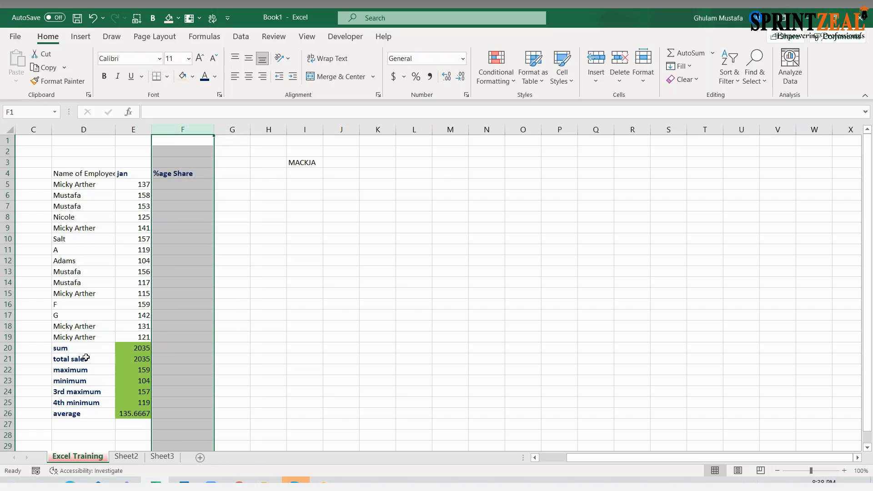
left_click_drag(86, 358, 142, 413)
key("Delete")
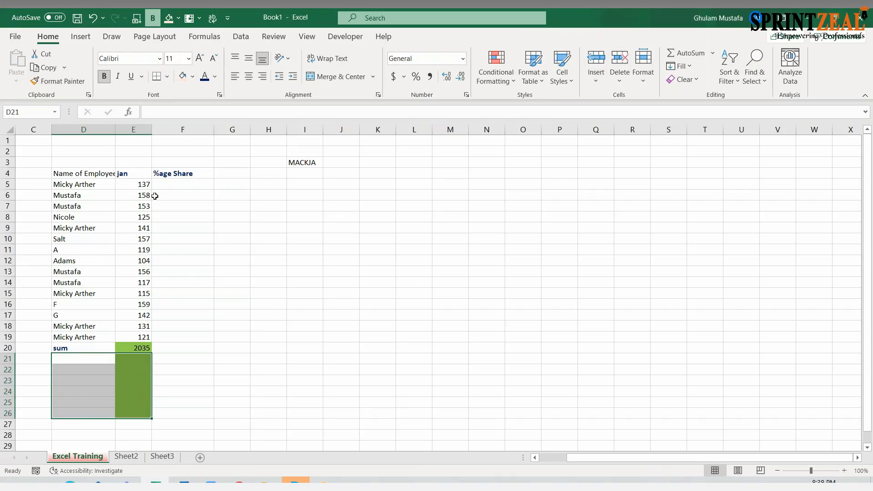
left_click(166, 184)
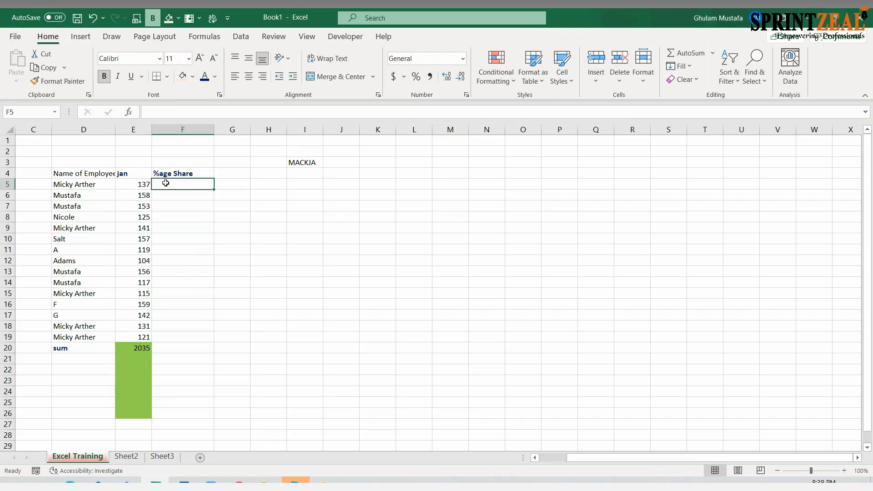
left_click(142, 349)
left_click(133, 186)
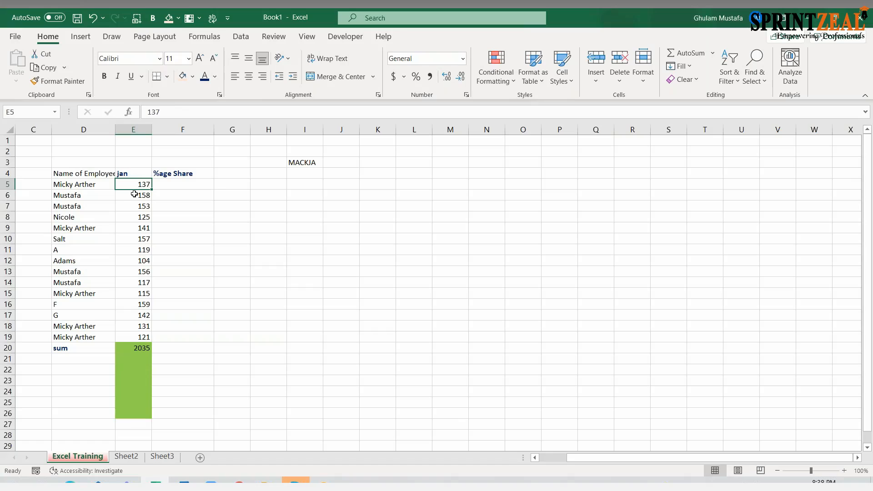
left_click(135, 194)
left_click(140, 204)
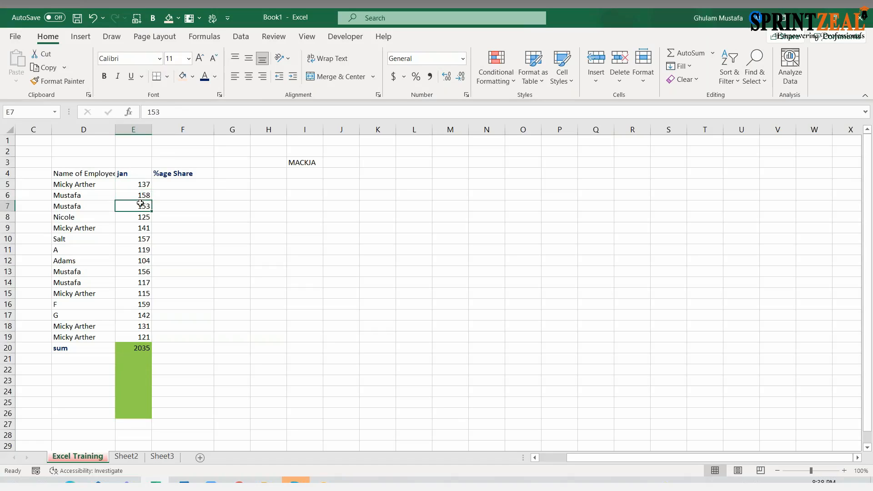
left_click(142, 219)
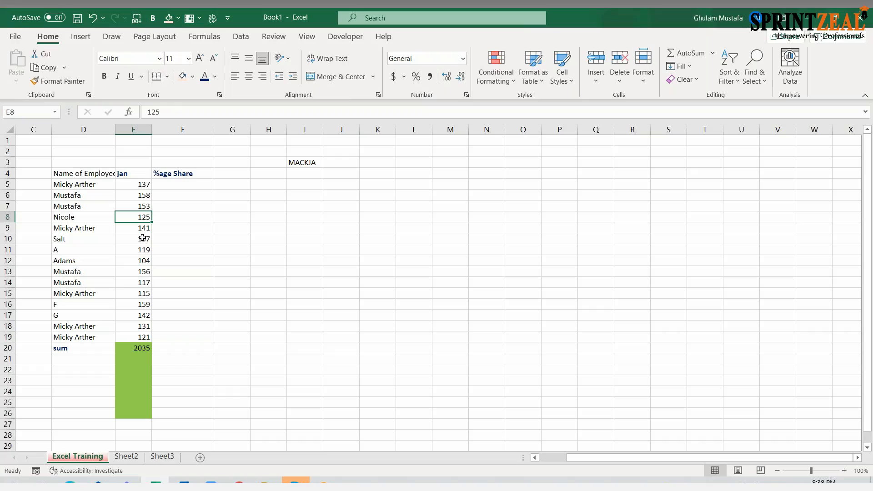
- Enter the formula =E5/E20 in F5 to divide the first employee's jan value by the sum
left_click(170, 183)
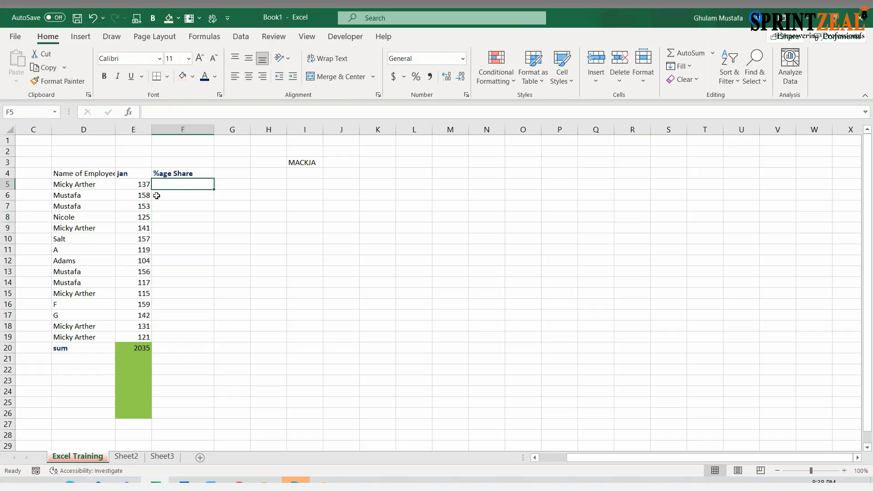
type("=")
left_click(141, 184)
type("/")
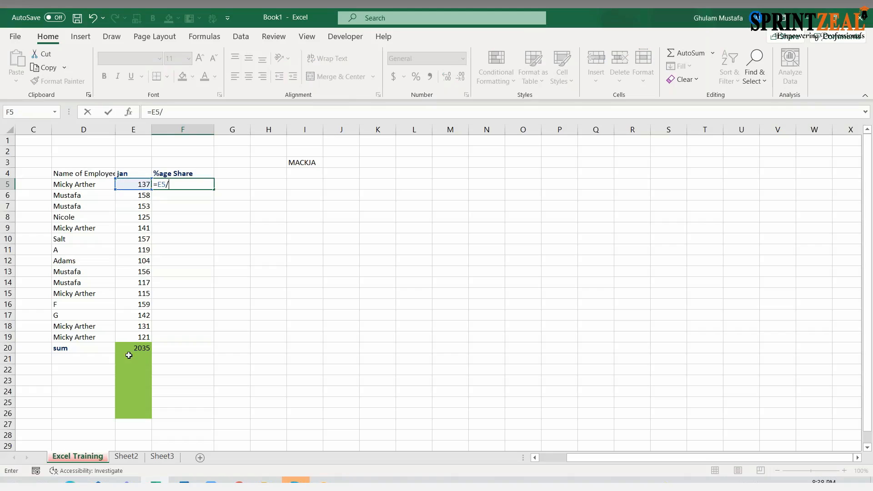
left_click(125, 347)
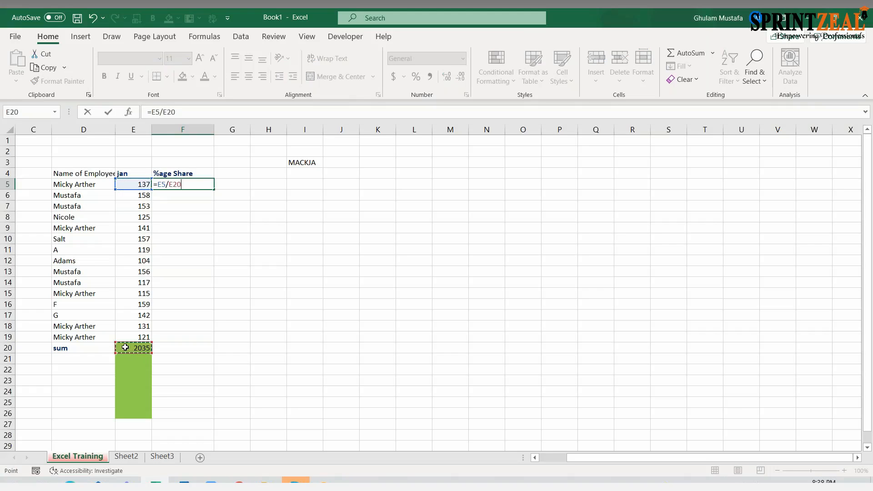
key("Return")
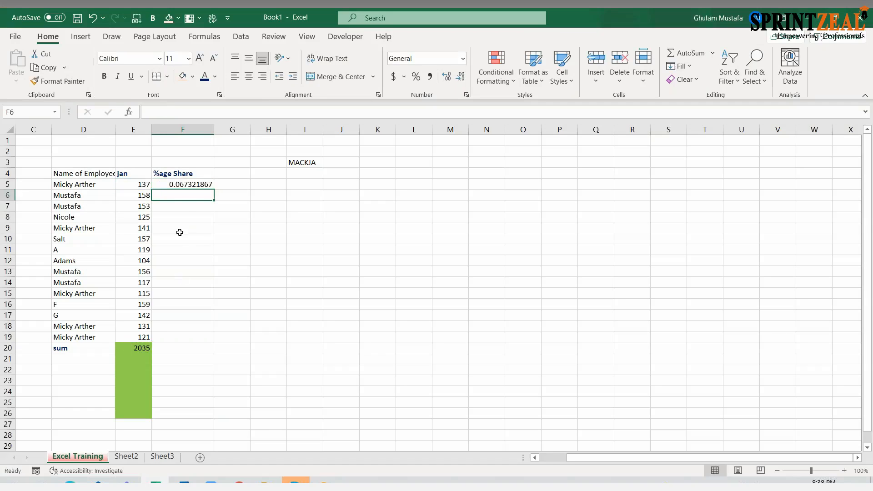
left_click(209, 185)
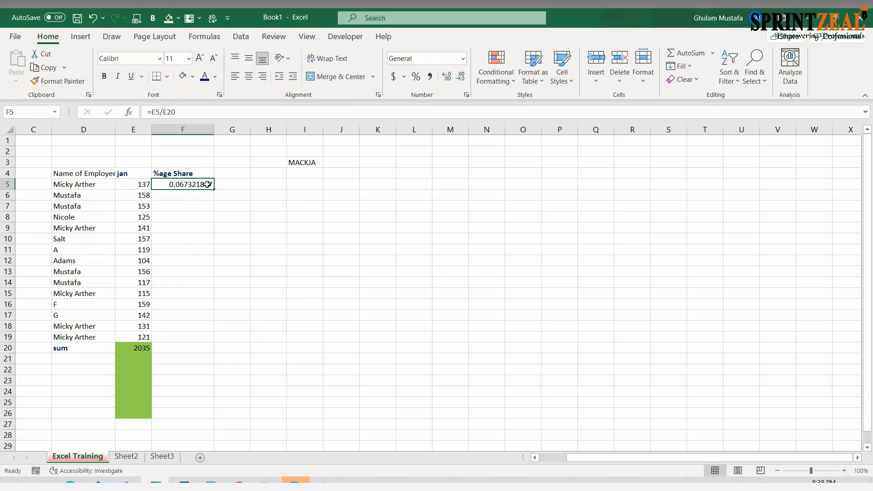
left_click(142, 183)
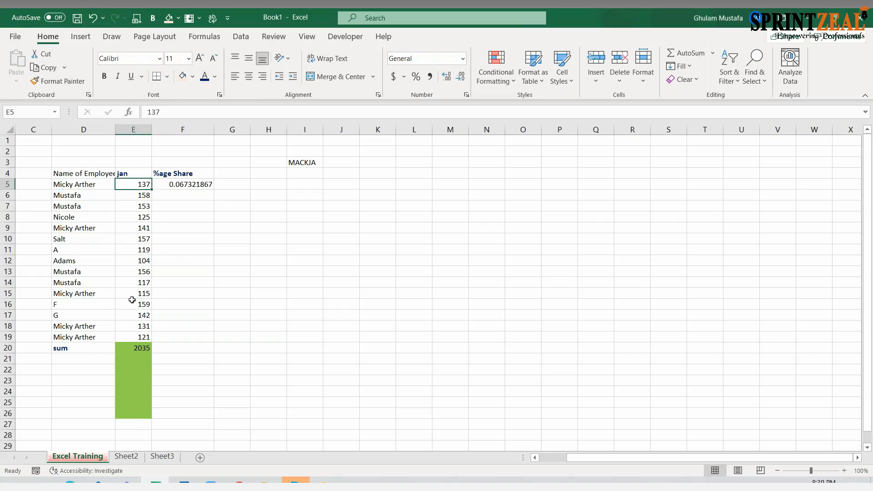
left_click(137, 347)
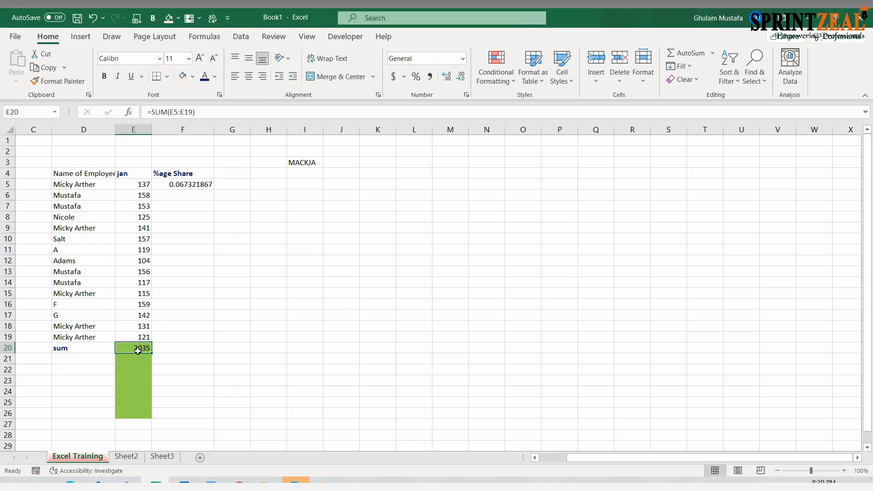
- Replace the "sum" label in D20 with "Total Value"
left_click(108, 348)
key("Caps_Lock")
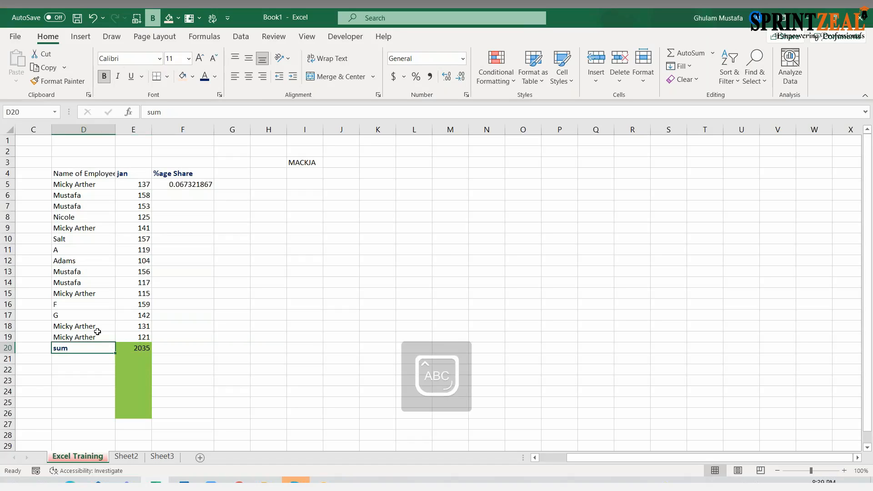
key("Caps_Lock")
type("Total")
key("Caps_Lock")
type("V")
key("Caps_Lock")
type("l Val")
type("ue")
key("Return")
- Re-enter the share formula in F5 as =E5/E20
left_click(188, 185)
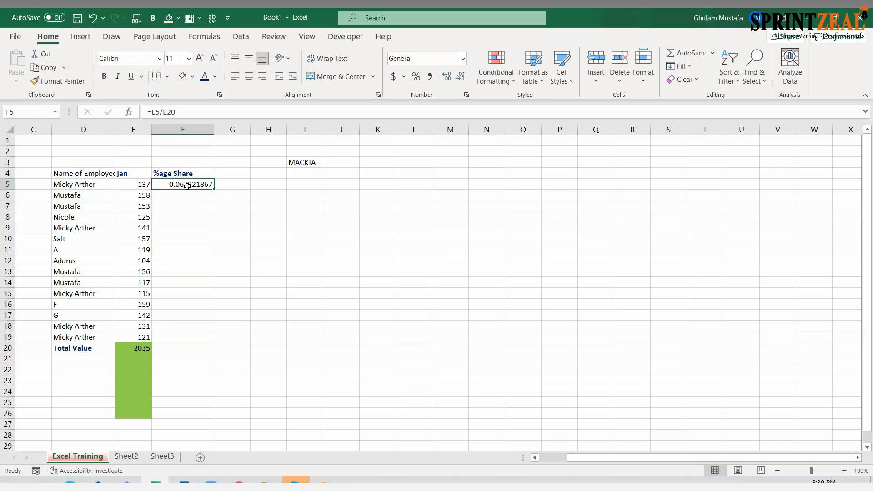
left_click(145, 184)
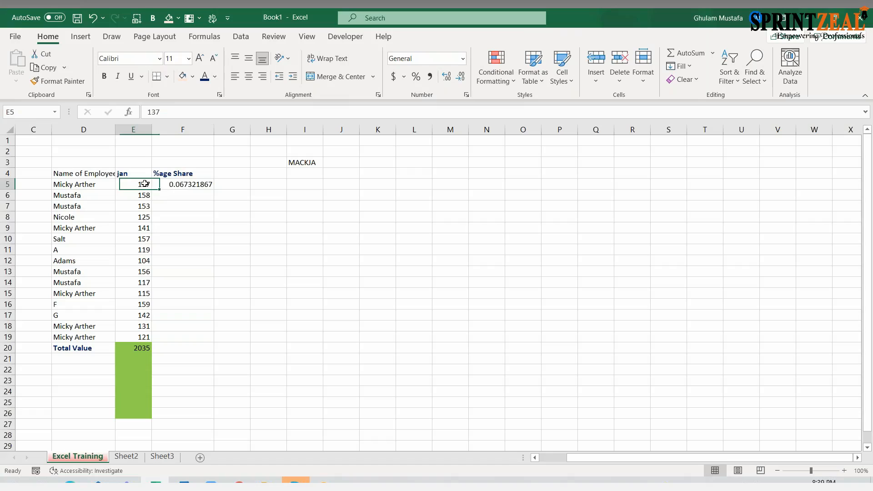
left_click(185, 189)
double_click(185, 188)
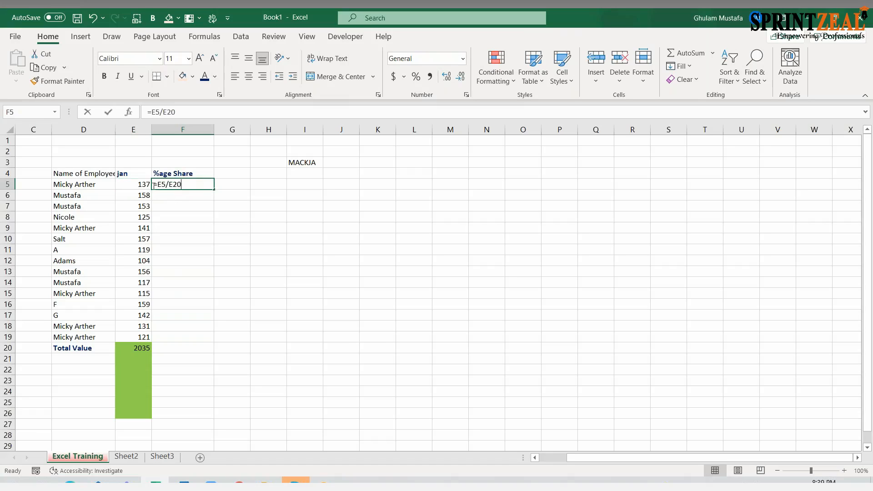
key("BackSpace")
key("BackSpace")
key("BackSpace")
key("BackSpace")
key("BackSpace")
key("BackSpace")
left_click(138, 184)
type("/")
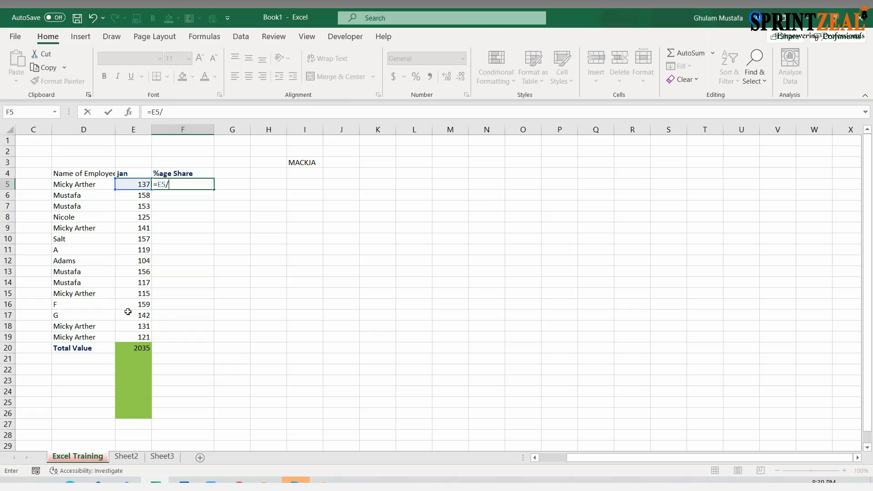
left_click(141, 358)
left_click(136, 348)
key("Return")
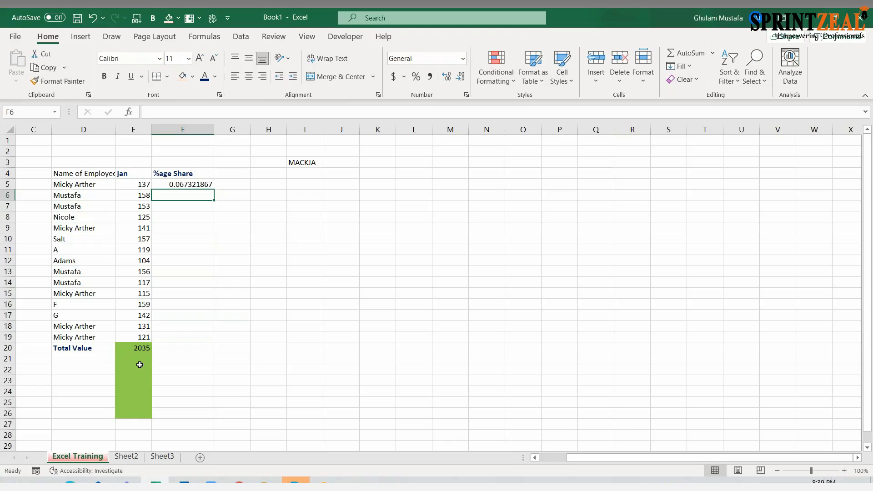
- Format the share value in F5 as Percentage
key("Up")
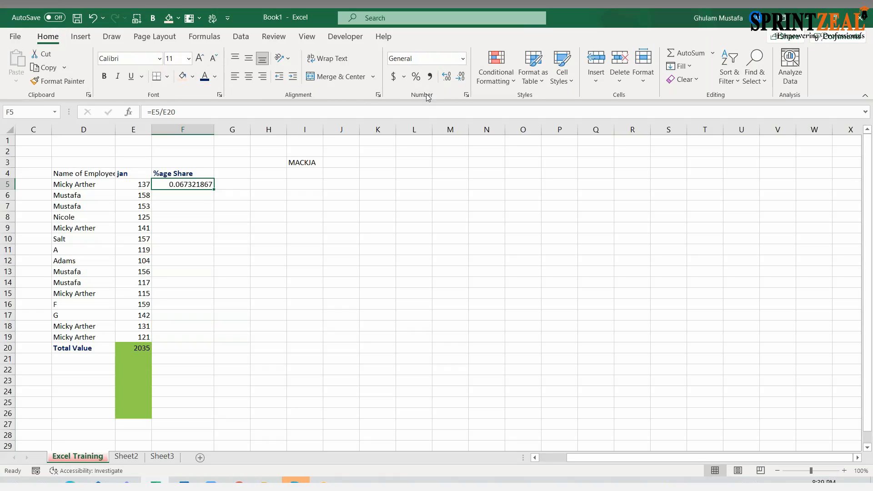
left_click(463, 58)
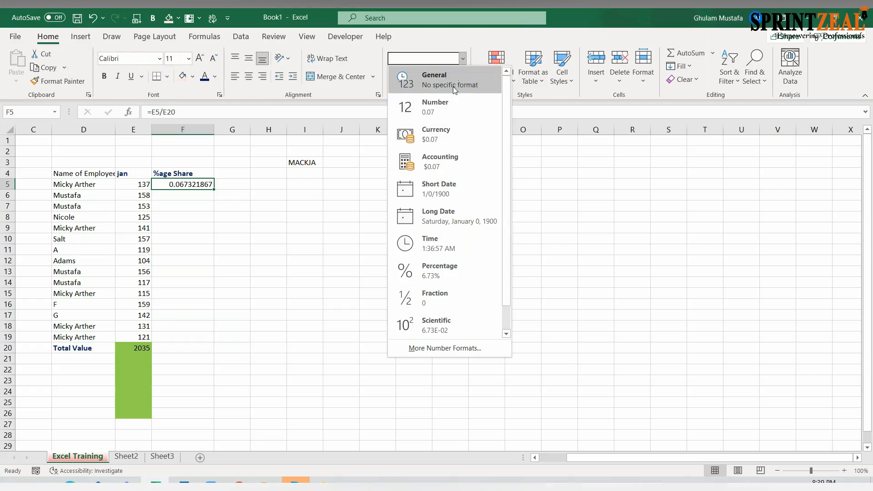
left_click(452, 268)
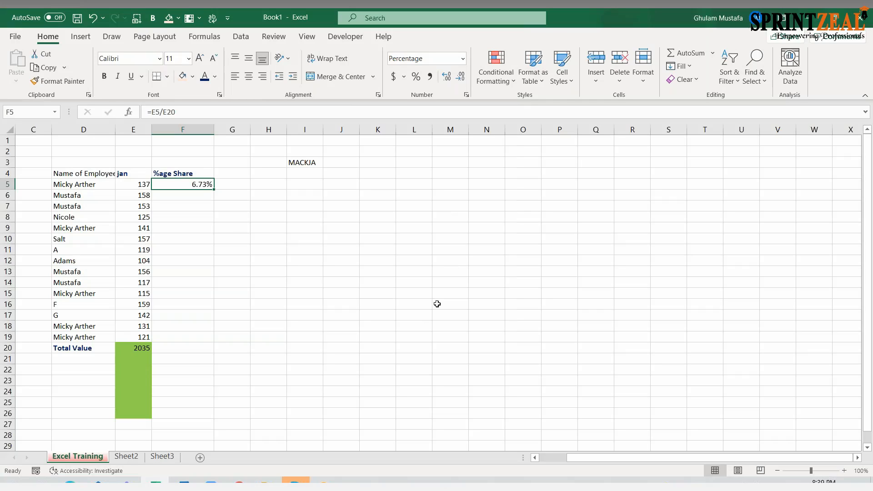
- Adjust the decimal places of the percentage in F5, ending with five decimals
left_click(196, 113)
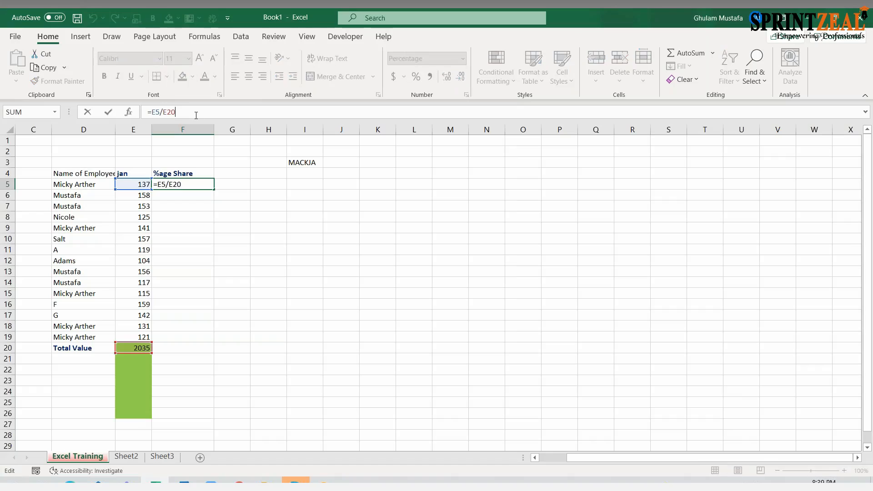
left_click(211, 209)
left_click(205, 183)
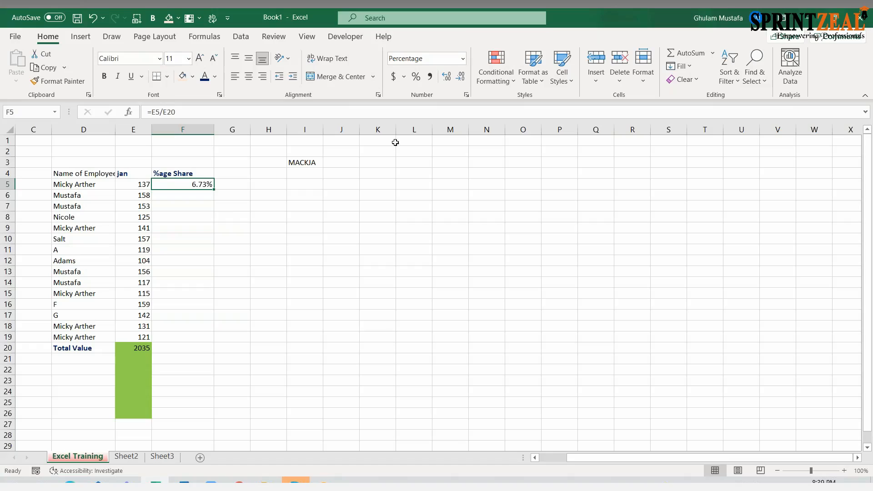
left_click(447, 77)
left_click(447, 77)
left_click(447, 78)
left_click(457, 77)
left_click(458, 77)
left_click(458, 77)
left_click(458, 77)
left_click(458, 77)
left_click(447, 77)
left_click(448, 77)
left_click(447, 77)
left_click(448, 77)
left_click(447, 77)
- Reduce the percentage in F5 to two decimal places
left_click(230, 238)
left_click(157, 187)
left_click(143, 185)
left_click(182, 184)
left_click(461, 77)
left_click(461, 77)
left_click(461, 77)
- Fill the F5 share formula down through F19 for all employees
left_click(228, 213)
left_click(207, 186)
left_click_drag(211, 190, 204, 340)
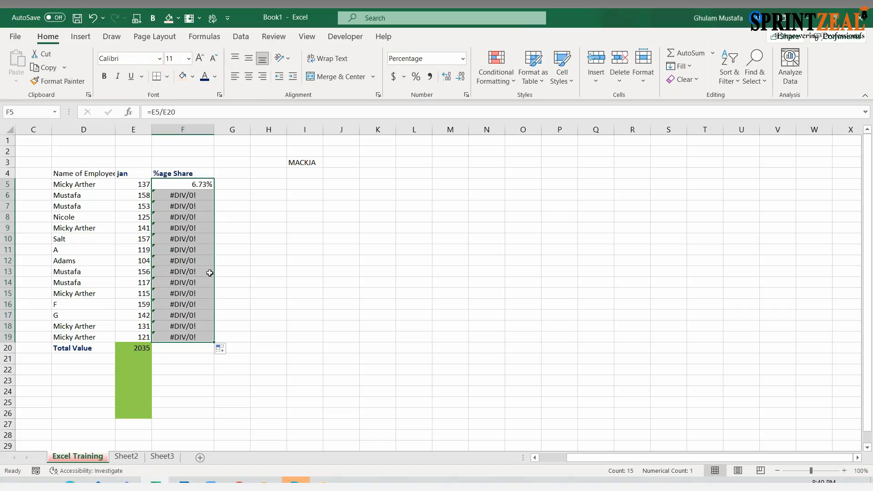
- Examine the share formulas in F5 through F12 one by one, checking which total cell each one divides by
double_click(200, 184)
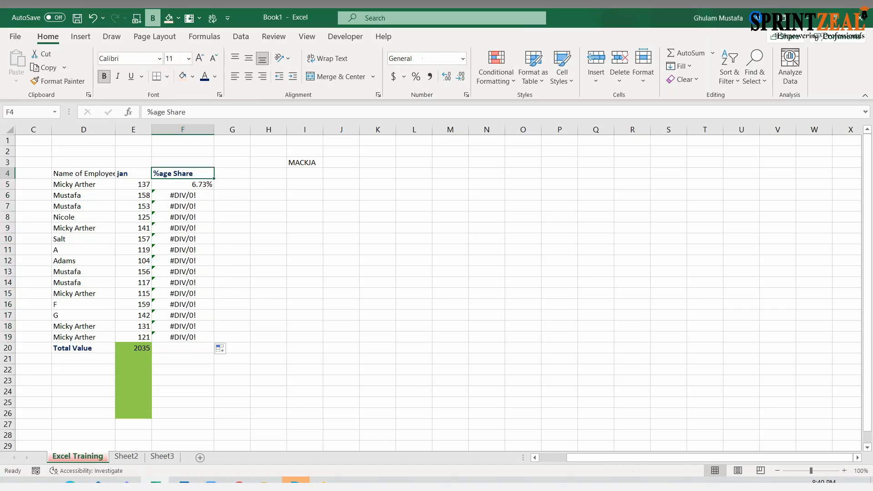
key("Return")
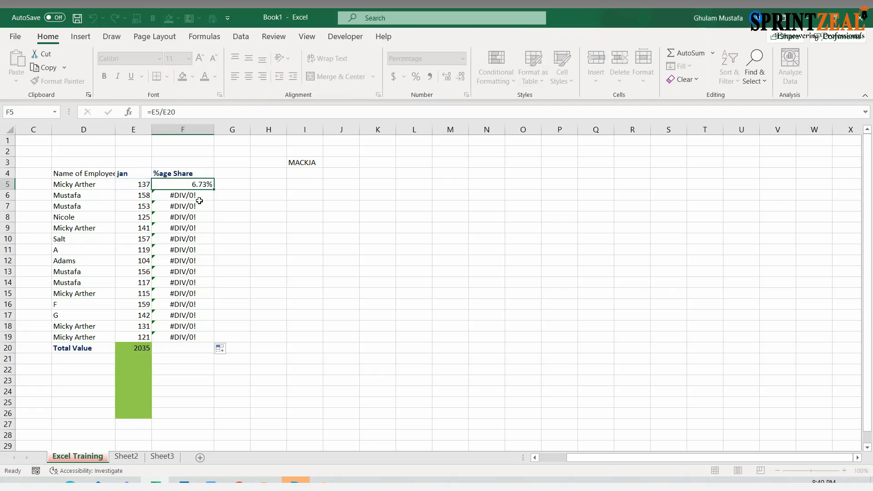
double_click(197, 197)
key("Escape")
double_click(197, 207)
key("Escape")
left_click(198, 337)
double_click(197, 217)
key("Escape")
double_click(197, 227)
key("Escape")
double_click(197, 239)
key("Escape")
double_click(194, 248)
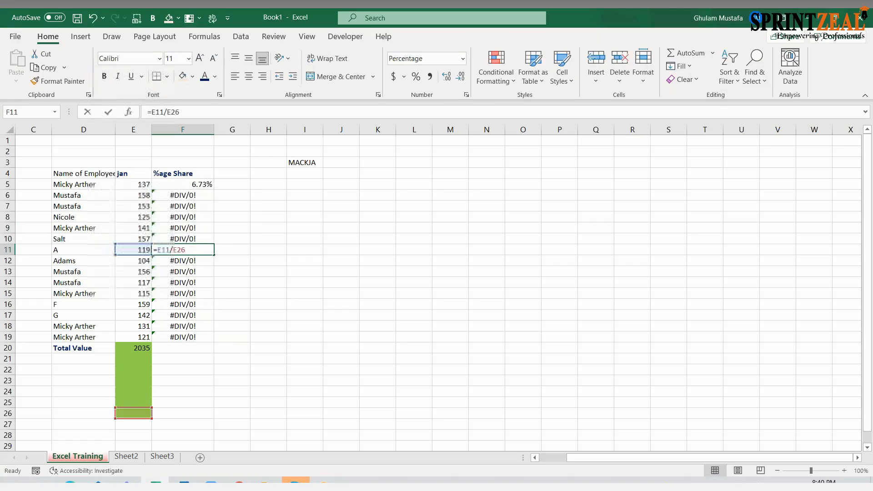
key("Escape")
double_click(197, 260)
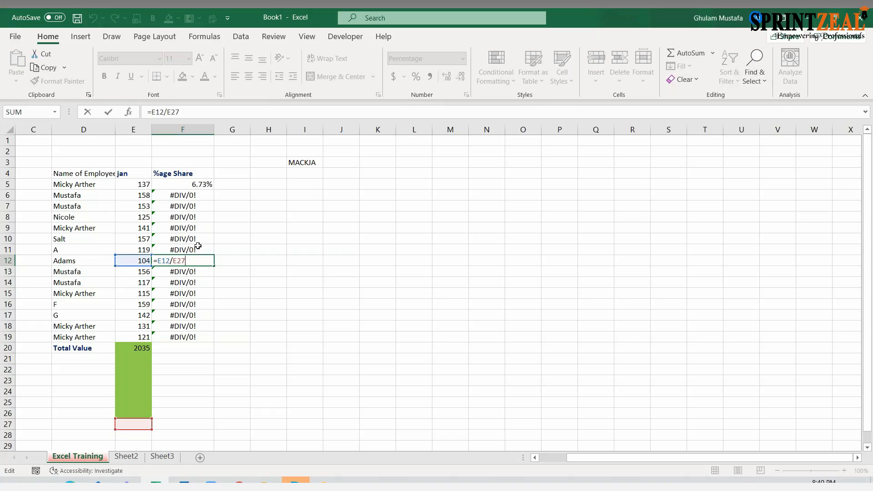
key("ctrl+Return")
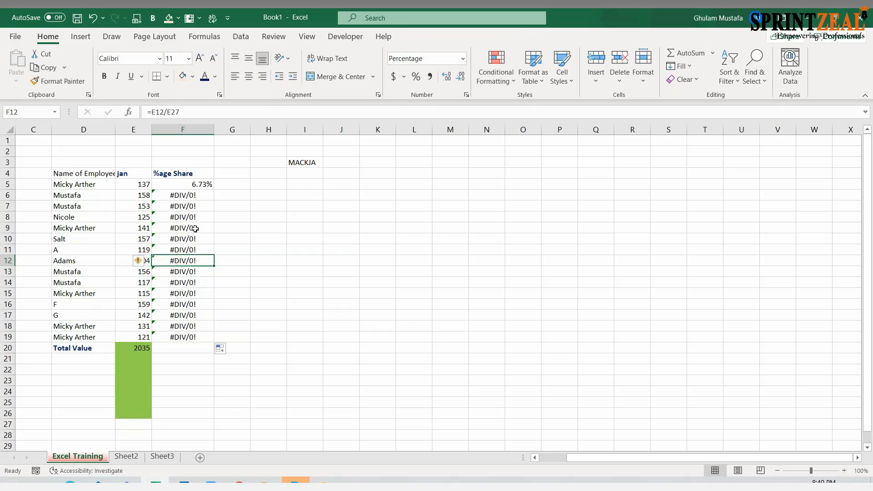
- Compare the total reference in the F5 share formula with the one copied down into F6
double_click(197, 184)
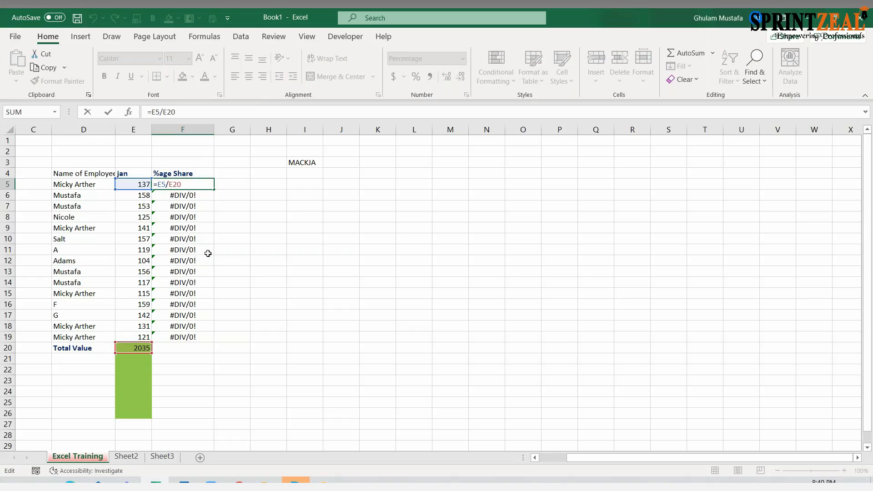
key("ctrl+Return")
left_click_drag(211, 184, 212, 341)
double_click(196, 196)
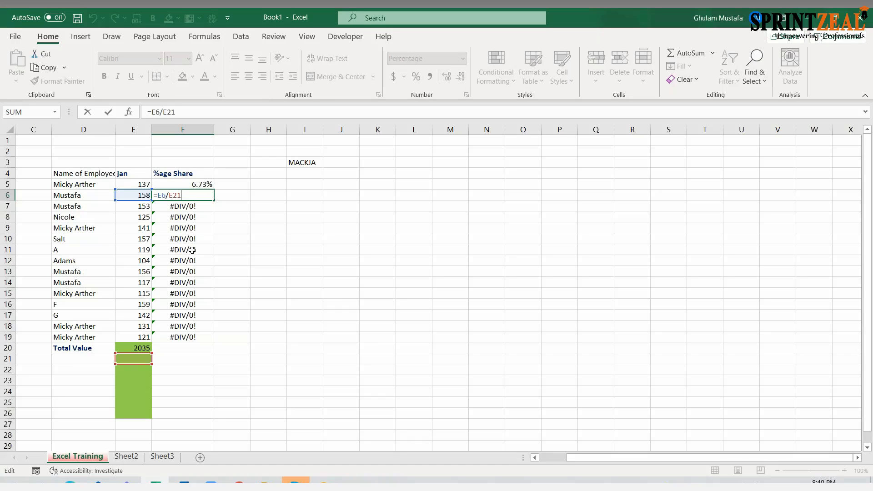
key("Escape")
- Change the share formulas in F6 and F7 to divide by E20, and refill the F5 formula down through F19
double_click(203, 196)
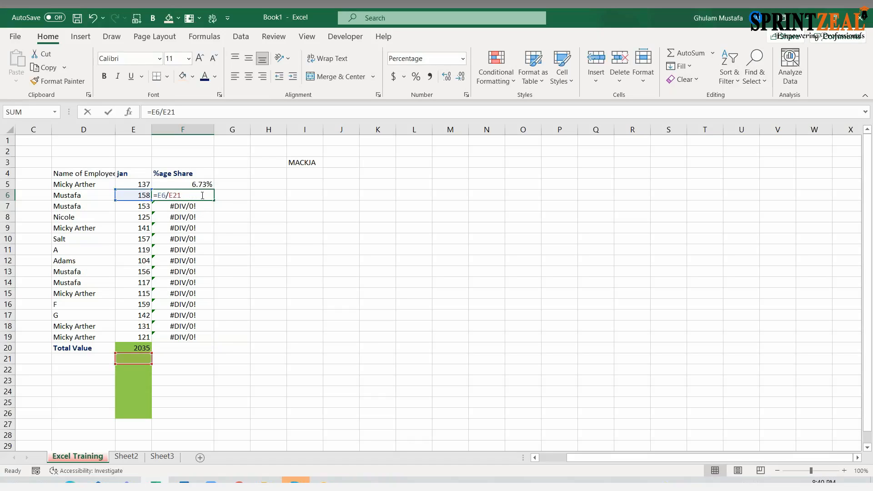
key("BackSpace")
type("0")
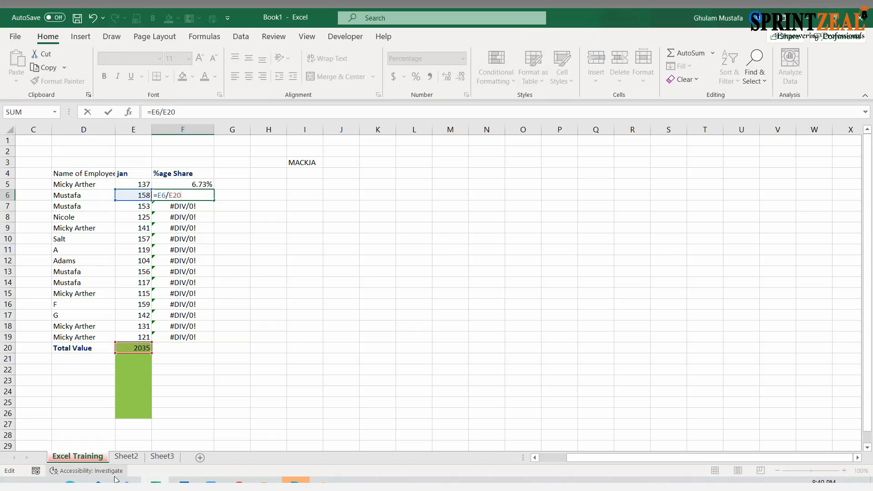
key("Return")
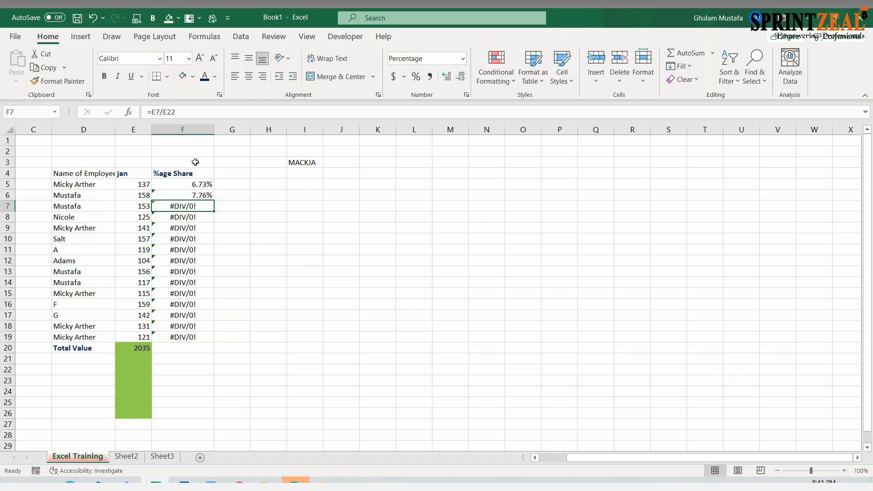
left_click(188, 111)
key("BackSpace")
type("0")
key("Return")
left_click(221, 206)
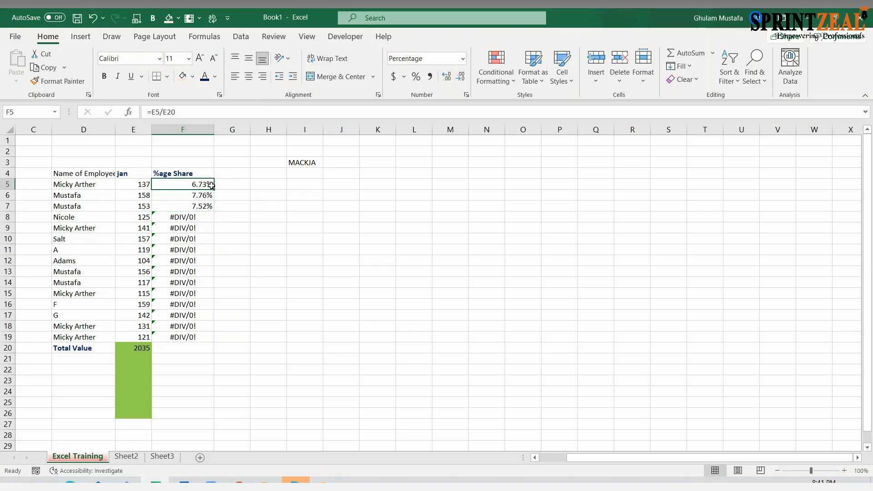
double_click(213, 189)
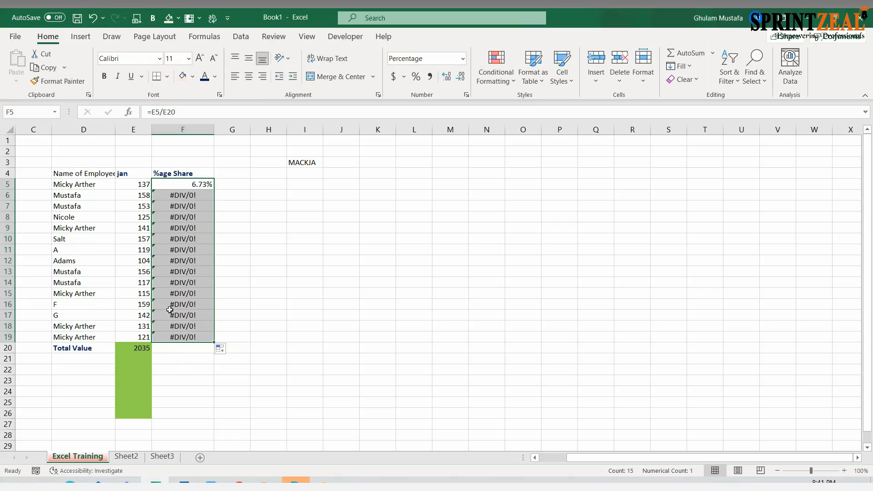
- Manually correct F6 to =E6/E20 and F7 to =E7/E20 again, and copy the F5 formula back down over F6 to F19
left_click(199, 196)
key("F2")
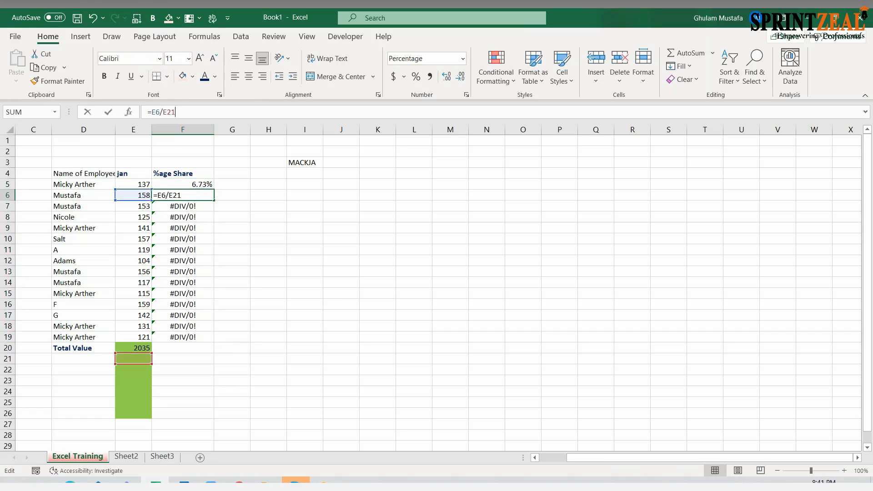
key("BackSpace")
type("0")
key("Return")
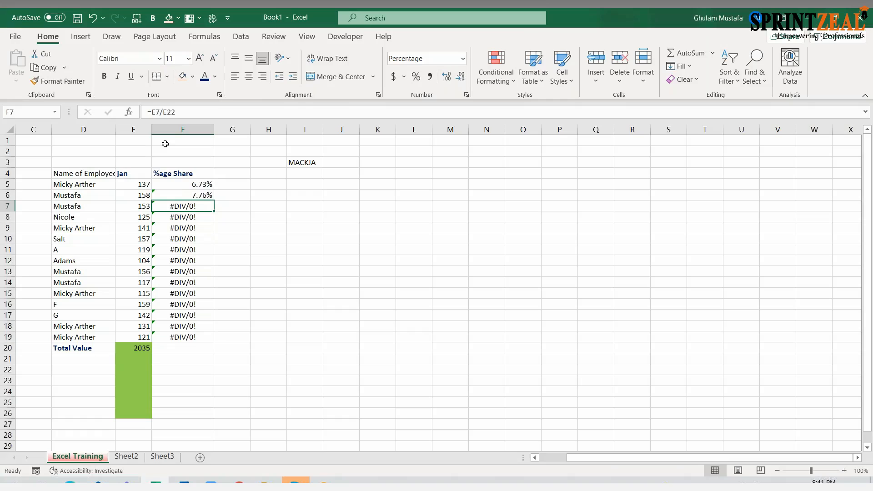
key("F2")
key("BackSpace")
type("0")
key("Return")
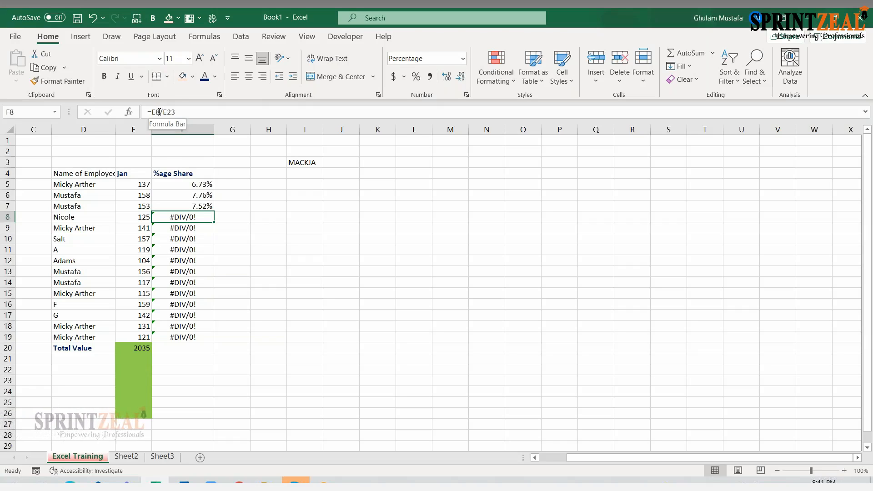
left_click(207, 184)
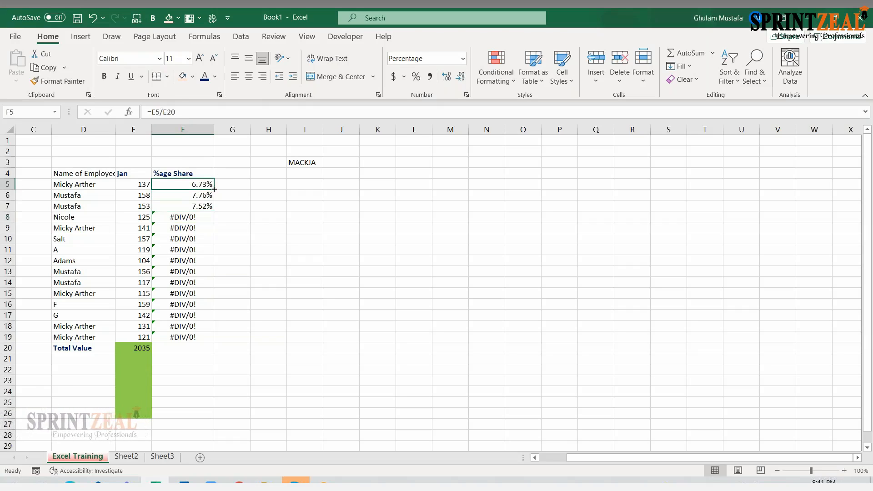
left_click_drag(216, 189, 214, 339)
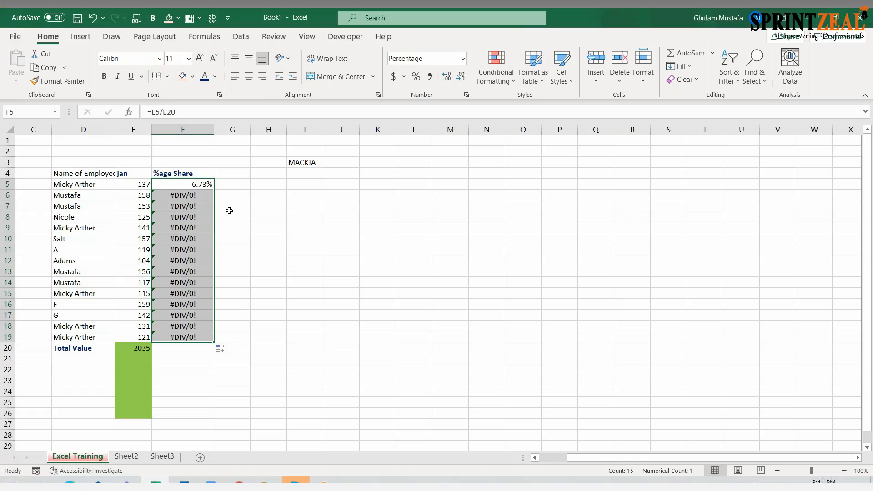
- Check the total cell E20 and the reference to it in the F5 share formula
left_click(198, 186)
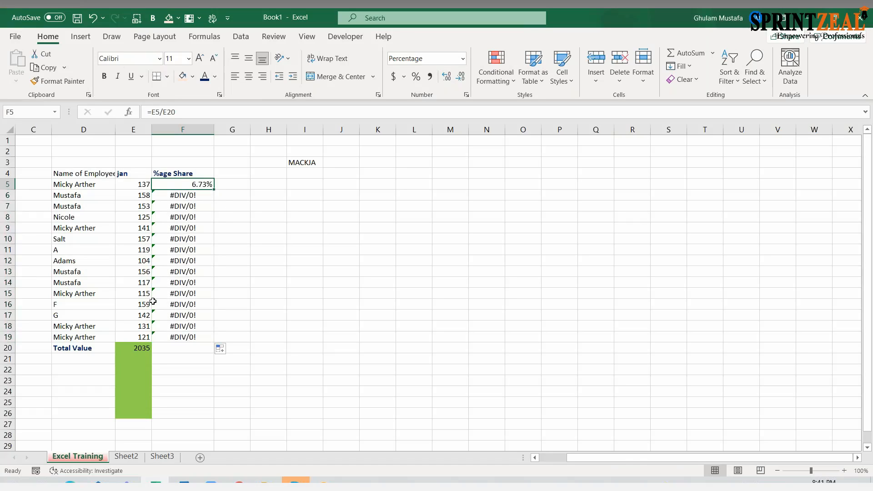
left_click(135, 347)
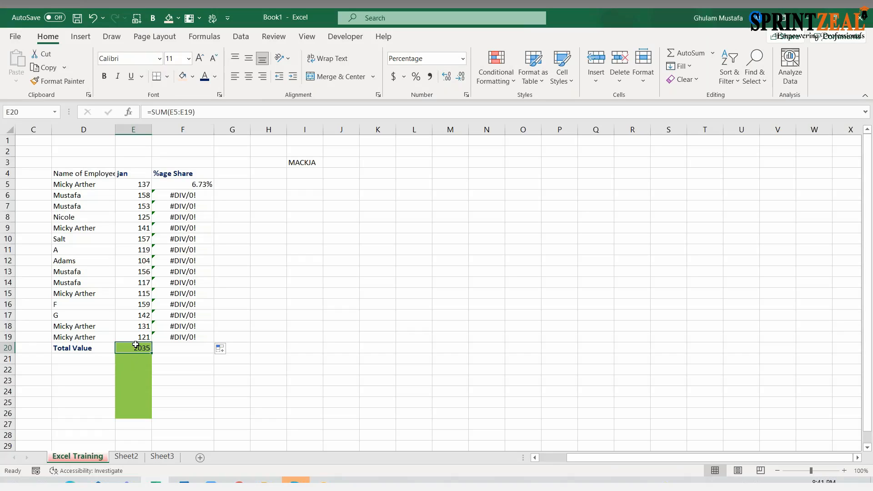
left_click(187, 187)
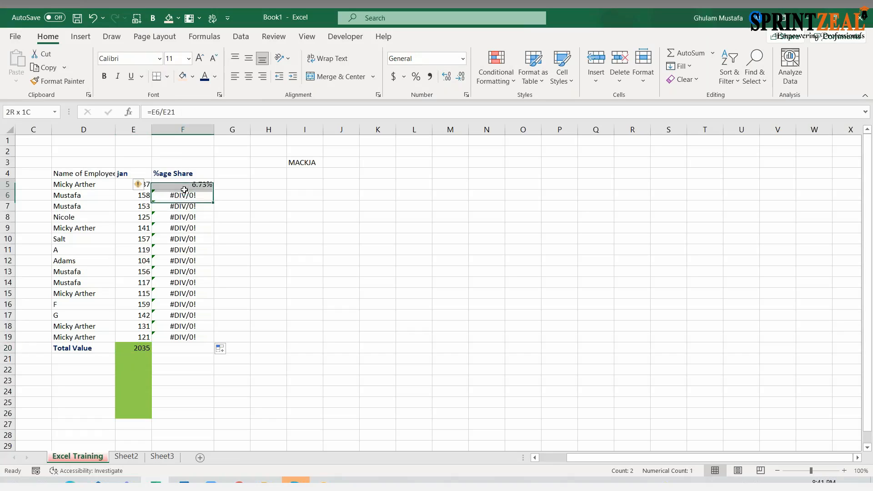
left_click(167, 112)
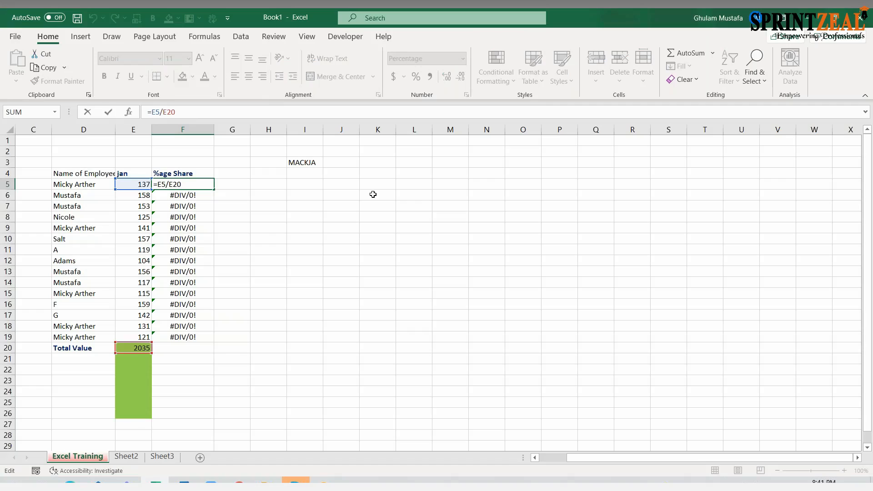
- Enter the label "relative reference" in cell K5
left_click(383, 186)
type("relati")
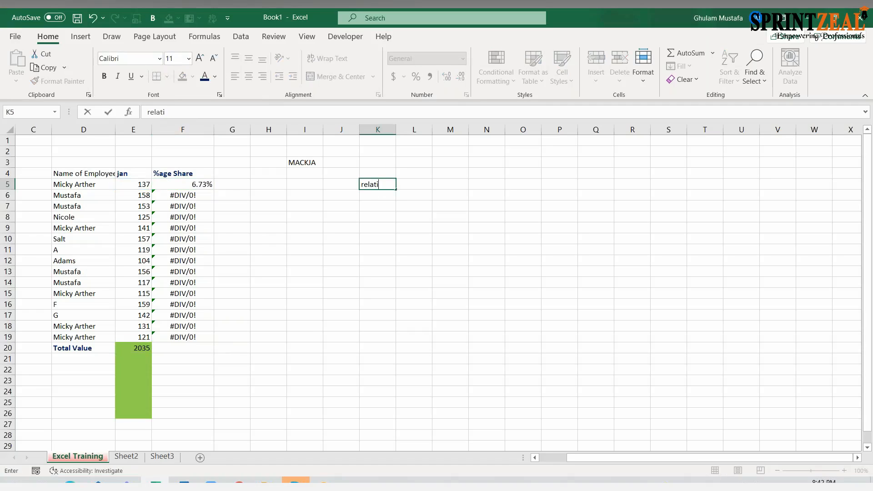
type("ve refere")
key("BackSpace")
type("reference")
key("Return")
- Enter the label "absolute reference" in K6, correcting the misspelled first word with the spelling check
type("absou")
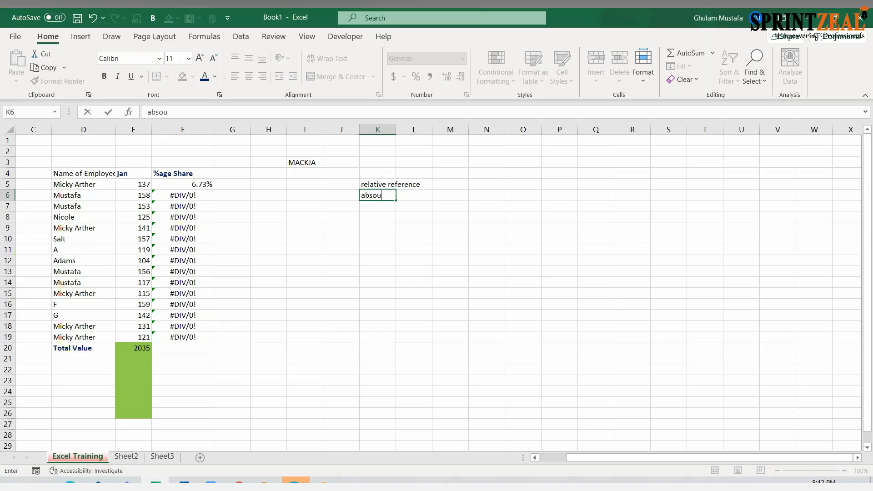
type("late reference")
key("ctrl+Return")
key("Up")
key("F7")
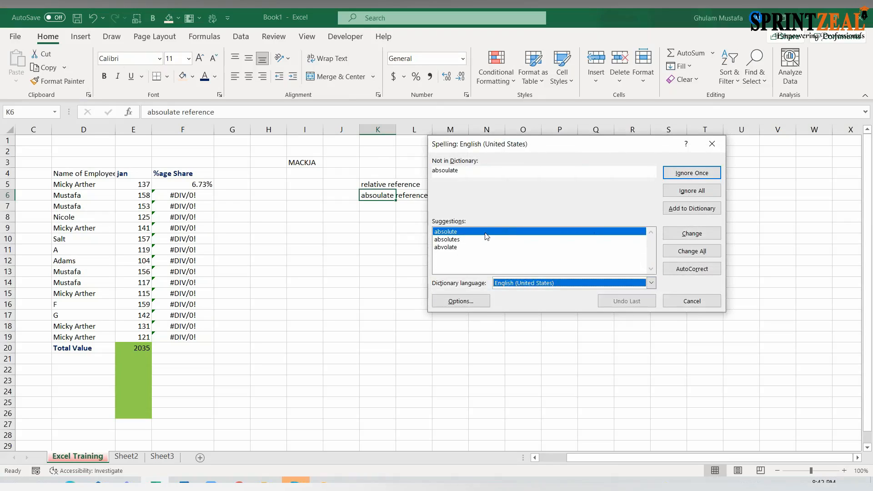
left_click(472, 233)
left_click_drag(543, 147, 368, 179)
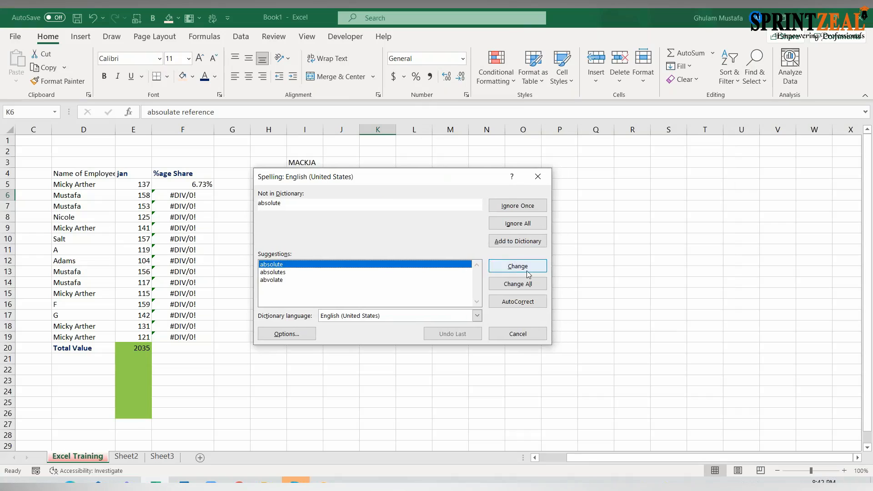
left_click(518, 266)
left_click(539, 178)
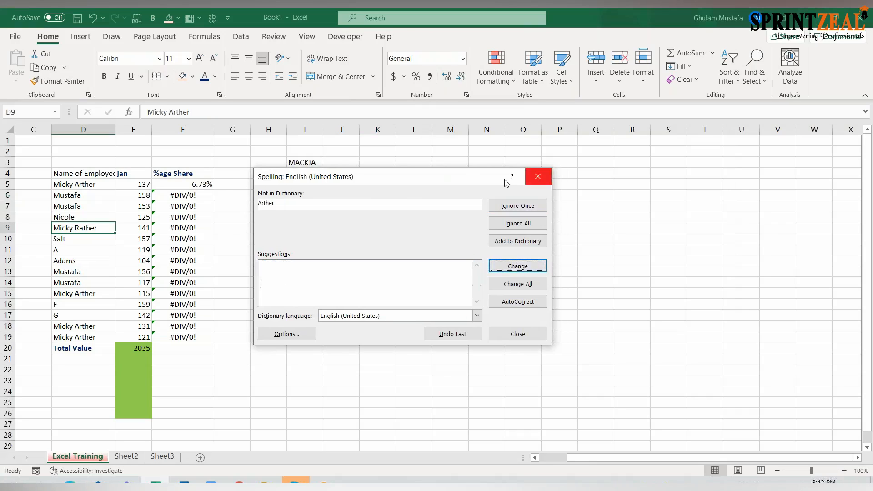
left_click(440, 280)
- Enter the label "mixed reference" in K7 and fit the width of column K to its contents
left_click(384, 211)
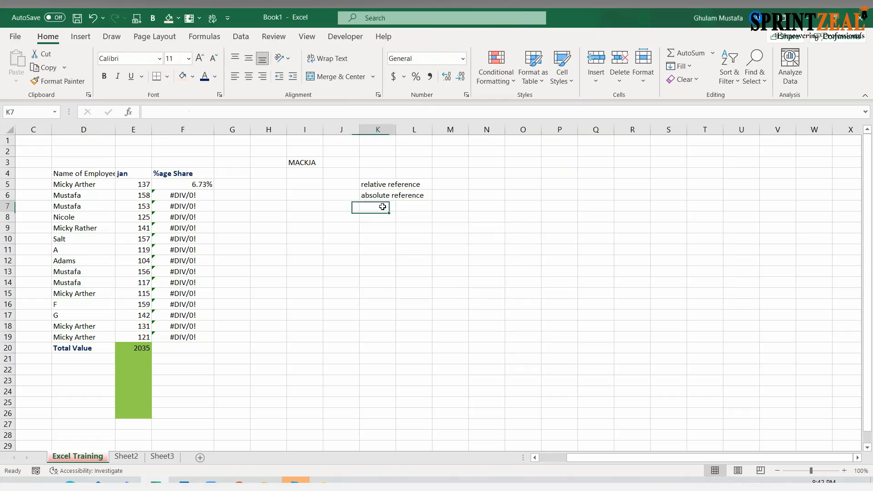
type("mix")
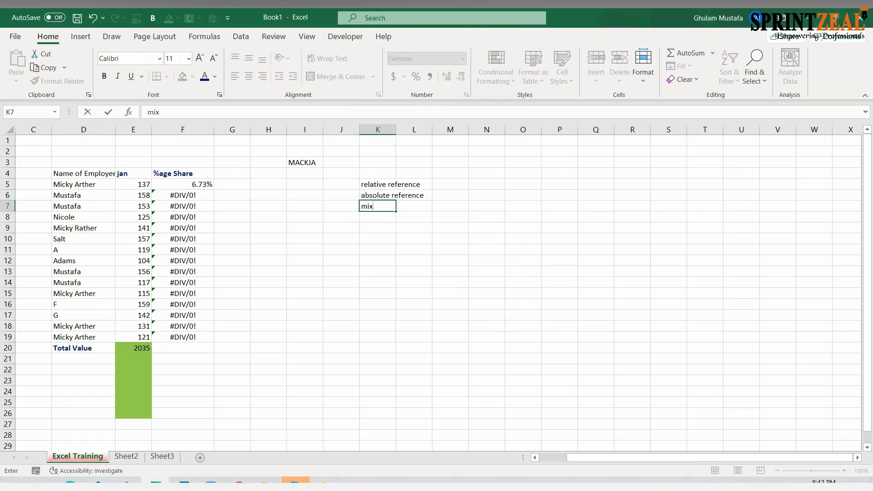
type("ed reference")
key("Return")
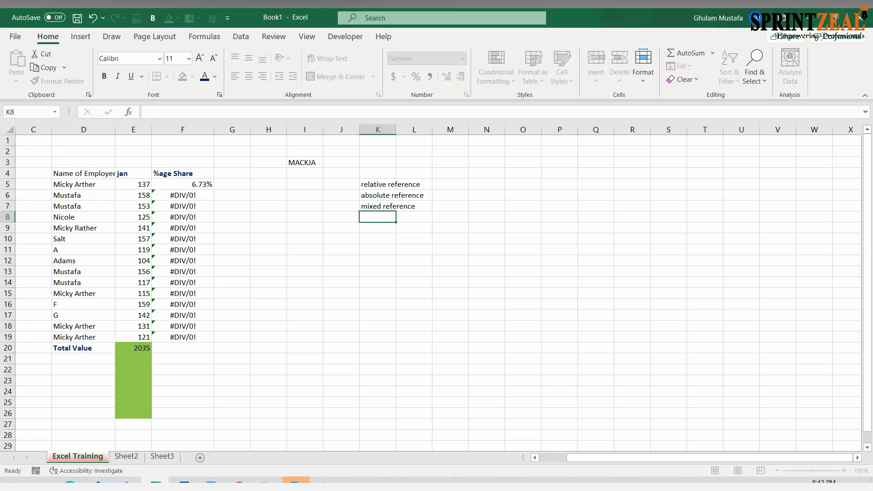
double_click(396, 130)
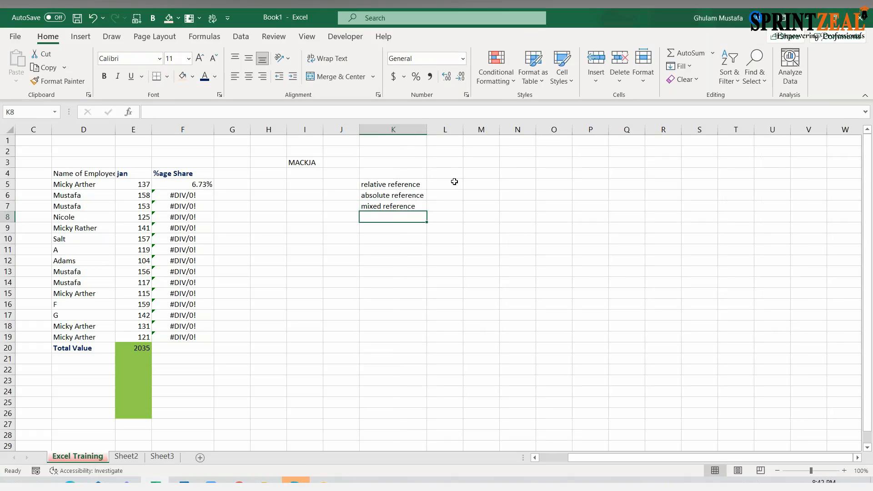
- Enter the note "no $ sign" in L5 beside the relative reference label
left_click(455, 182)
type("no $")
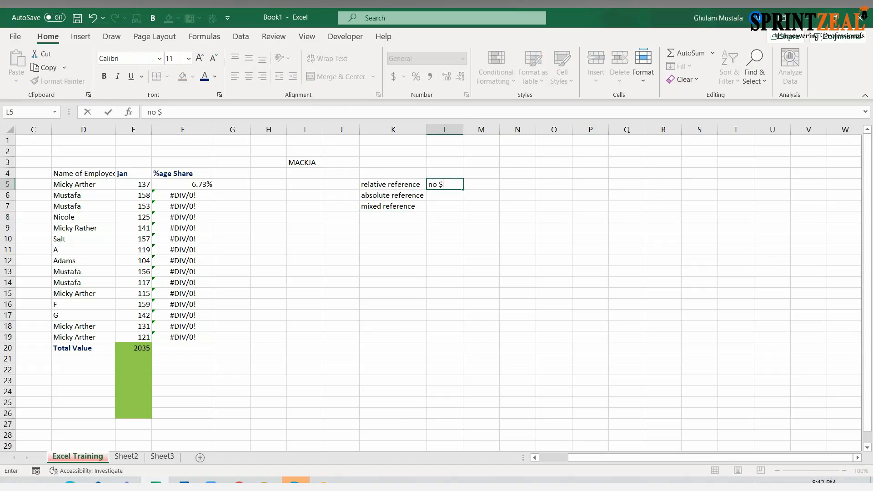
type(" sign")
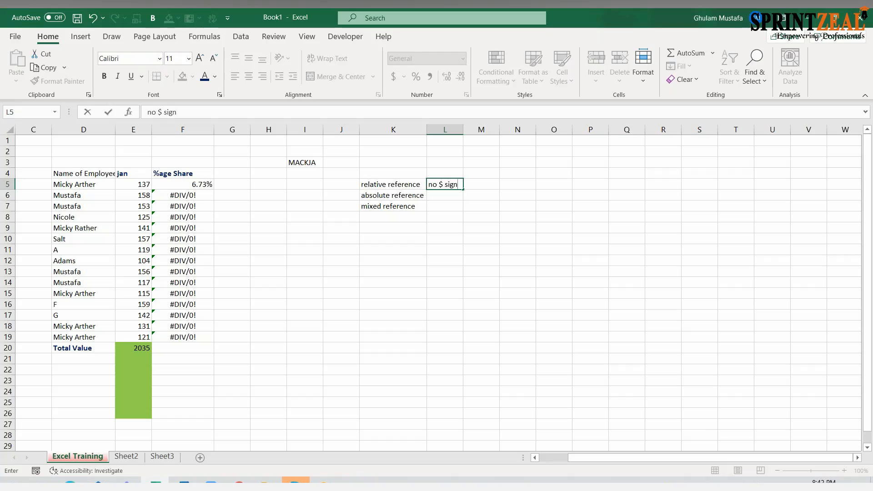
key("Return")
- Inspect the relative cell references in the F5 share formula and its copy in F6
left_click(167, 185)
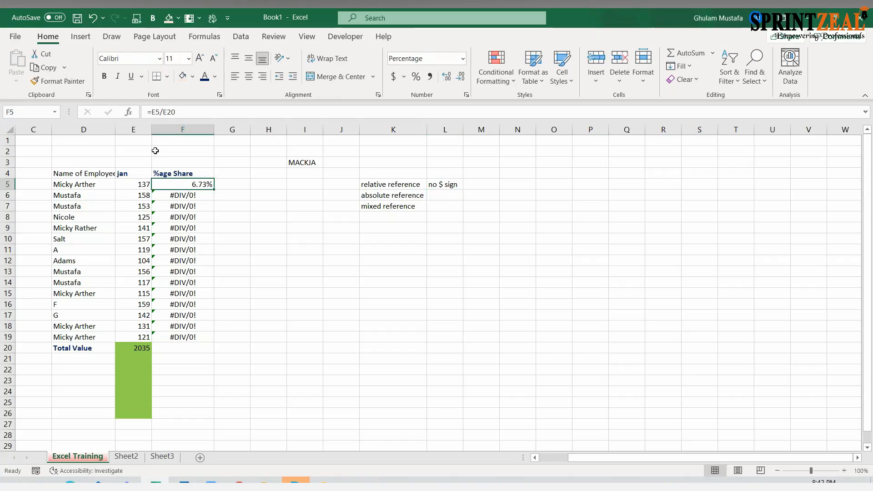
left_click(164, 112)
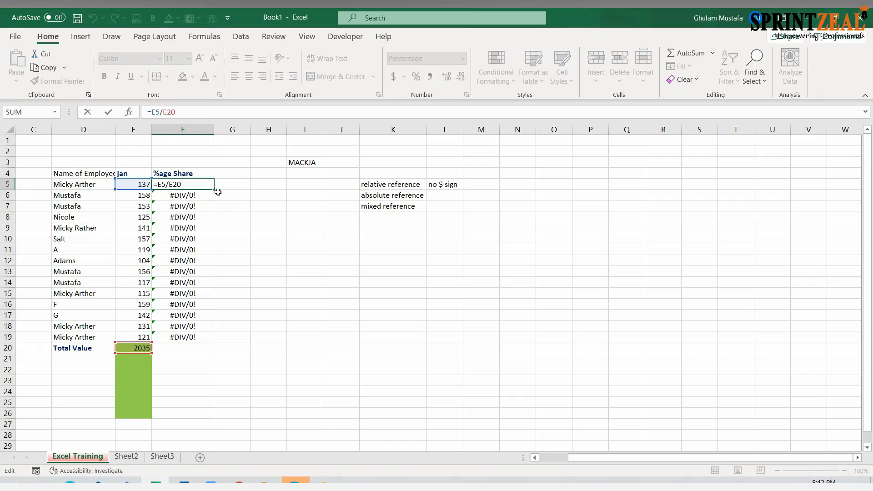
key("Escape")
left_click_drag(216, 190, 214, 200)
double_click(203, 192)
left_click(203, 181)
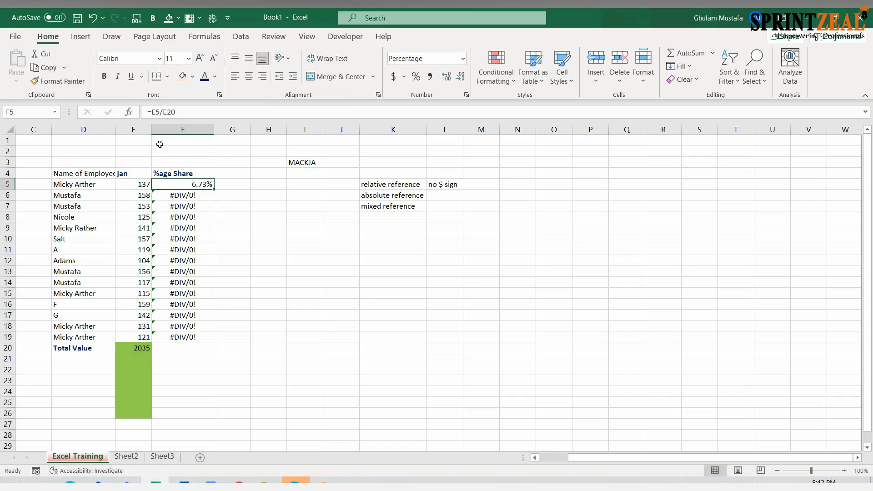
- Make the total's reference absolute in F5's share formula, giving =E5/$E$20, and fill it down through F19
left_click(164, 112)
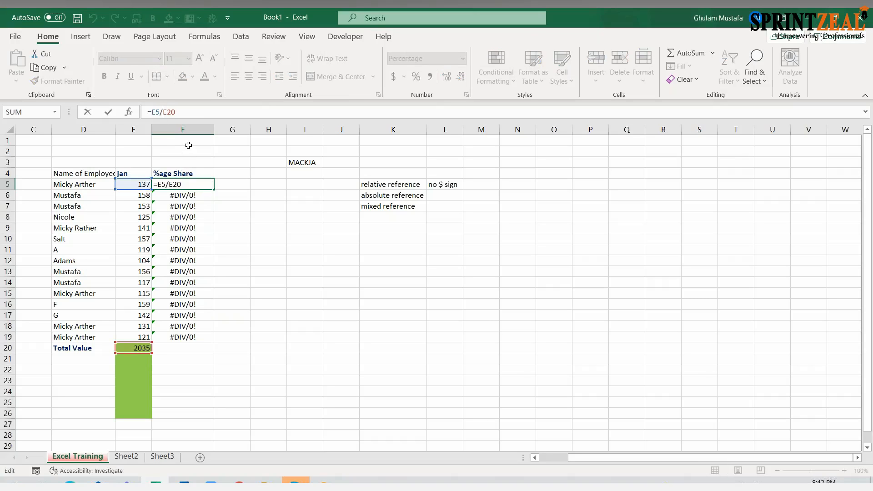
key("F4")
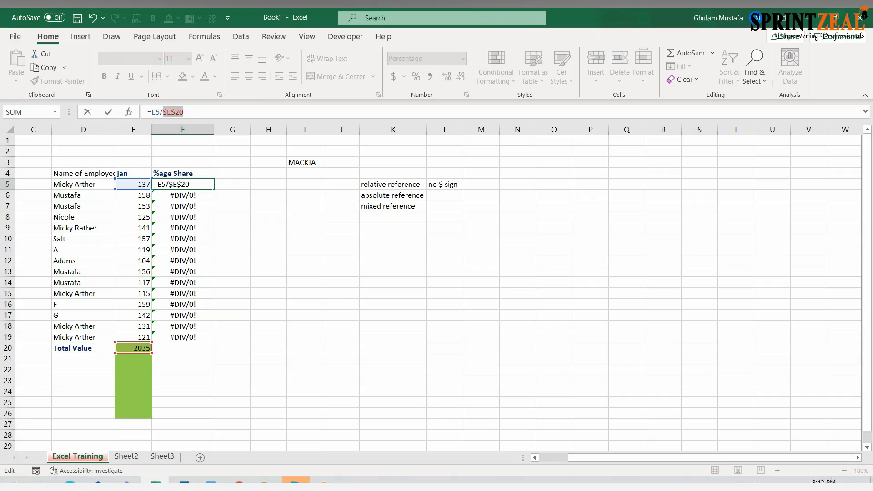
key("Return")
left_click(206, 184)
double_click(214, 189)
- Examine the copied share formulas in F6 through F13 to check how the total's absolute reference behaves
left_click(199, 195)
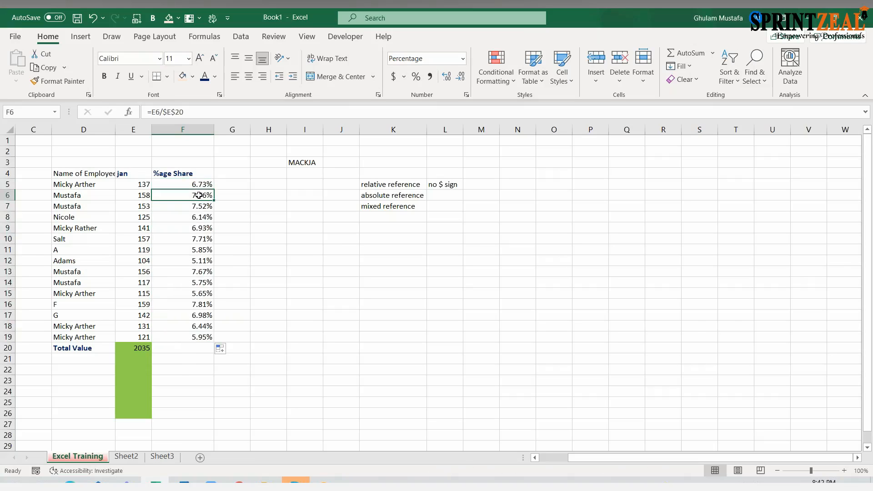
double_click(199, 195)
key("Escape")
left_click(200, 206)
double_click(201, 206)
key("Escape")
double_click(206, 218)
key("Escape")
double_click(206, 227)
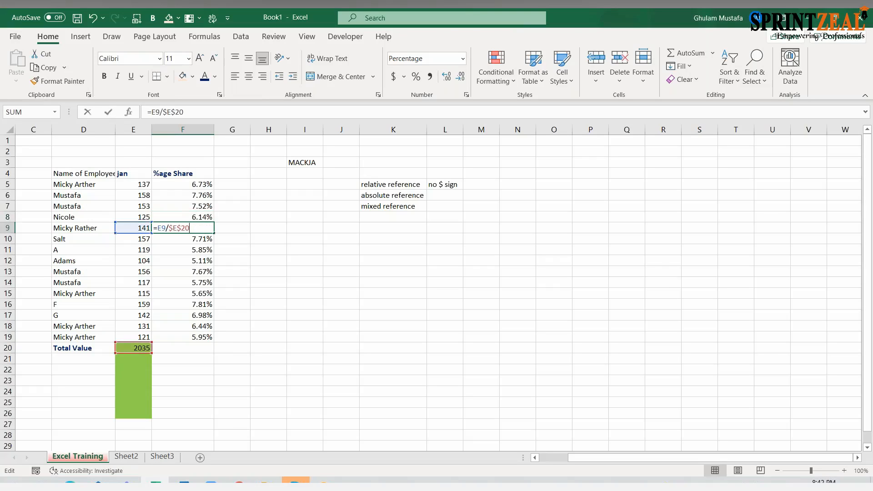
key("Escape")
double_click(206, 239)
key("Escape")
double_click(206, 249)
key("Escape")
double_click(207, 261)
key("Escape")
double_click(198, 275)
left_click(197, 272)
double_click(198, 272)
key("Escape")
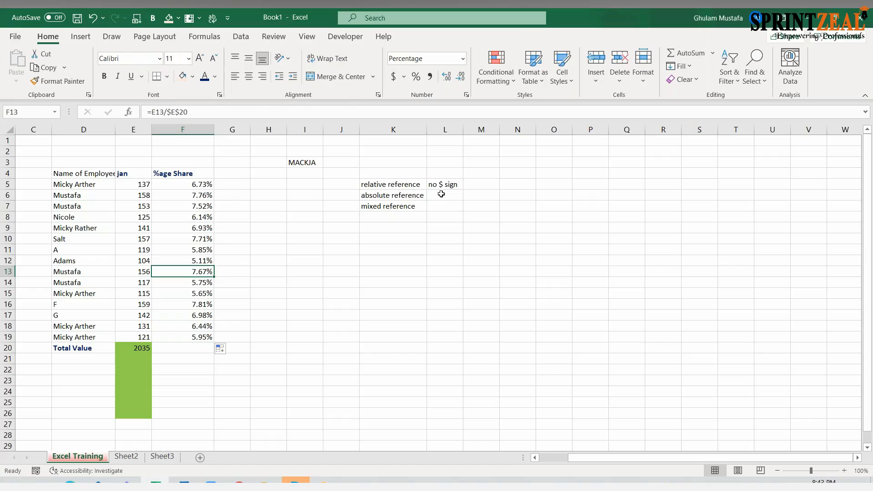
- Enter the note "$ sign" in L6 beside the absolute reference label
left_click(441, 194)
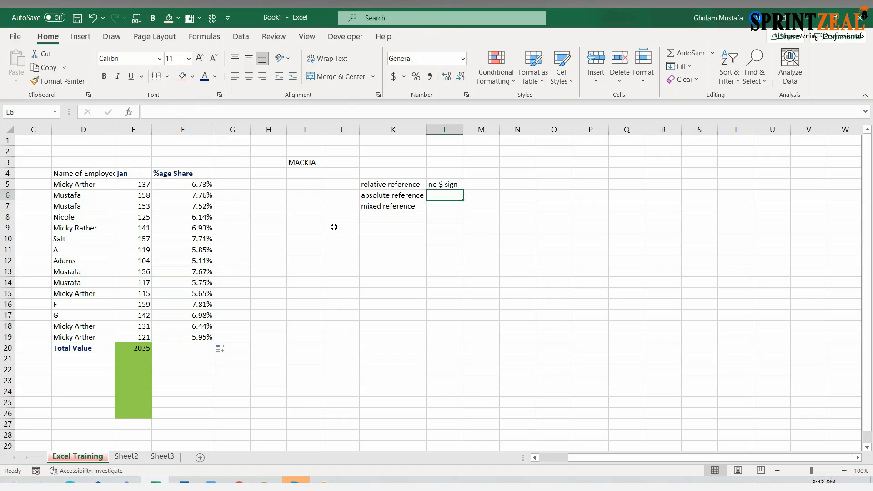
type("$ sign")
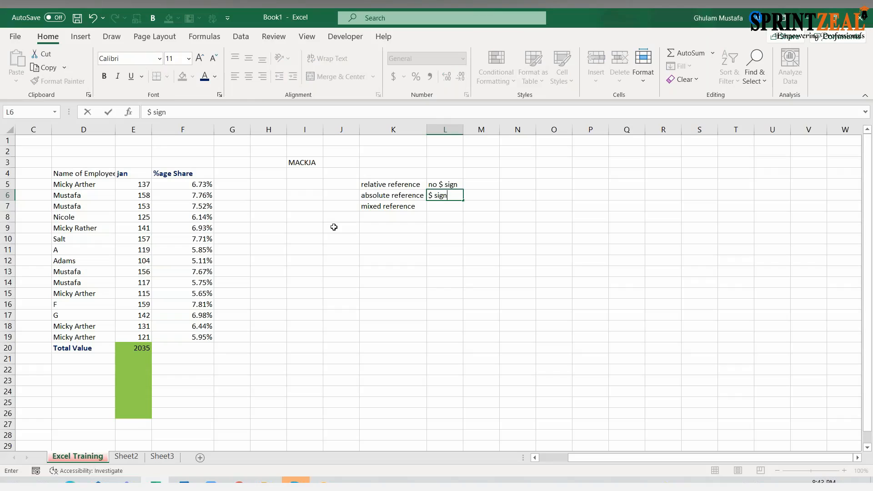
key("Tab")
- Enter the explanation "it will lock your cell even by drag down" in M6
type("it will lock your c")
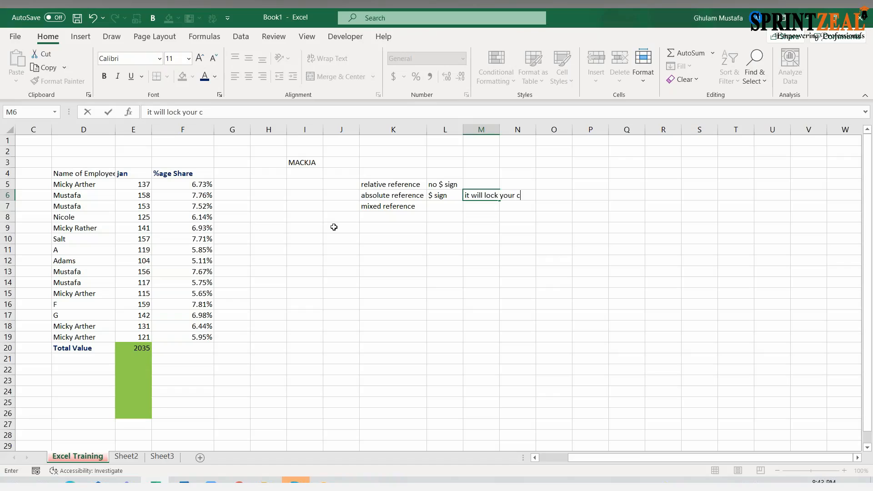
type("ell even by drag down")
key("Return")
key("Left")
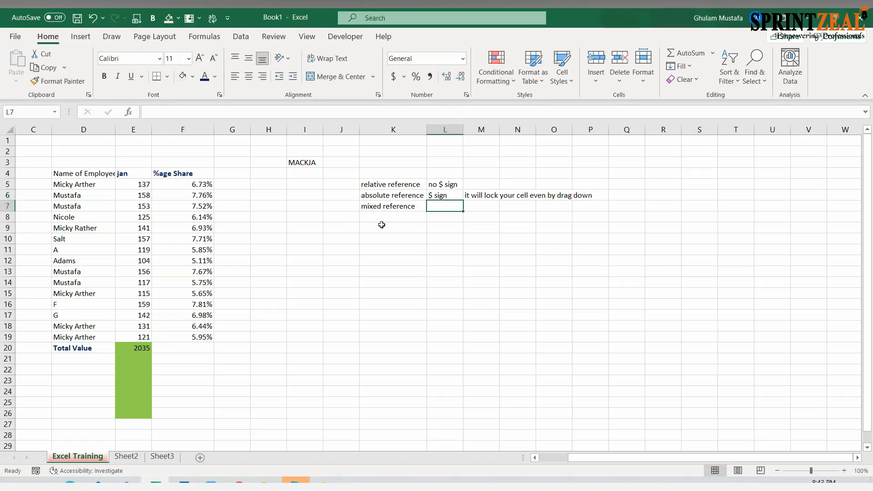
- Clear the percentage share formulas from F5:F19
left_click_drag(201, 187, 196, 328)
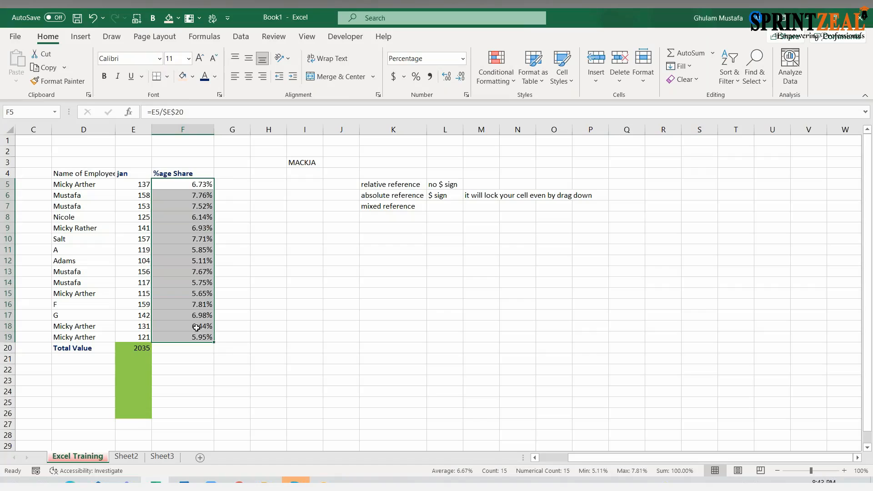
key("Delete")
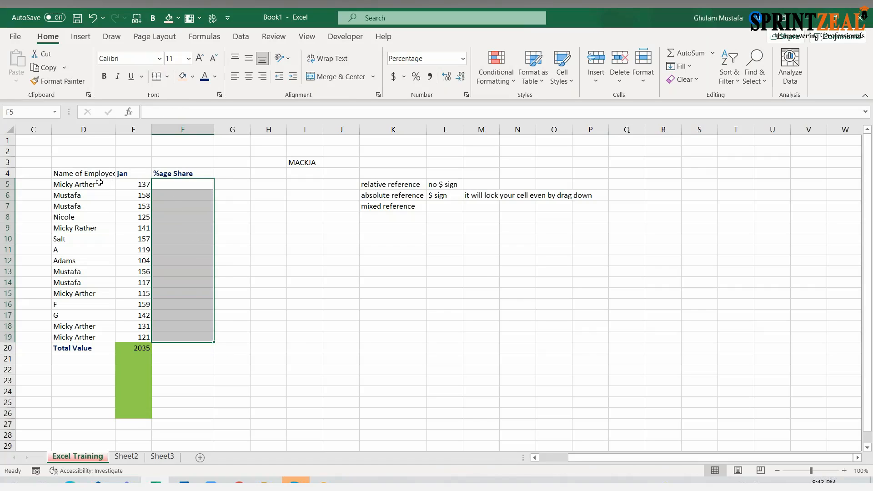
left_click_drag(99, 182, 146, 337)
left_click(208, 260)
- Enter the relative share formula =E5/E20 in F5
left_click(208, 188)
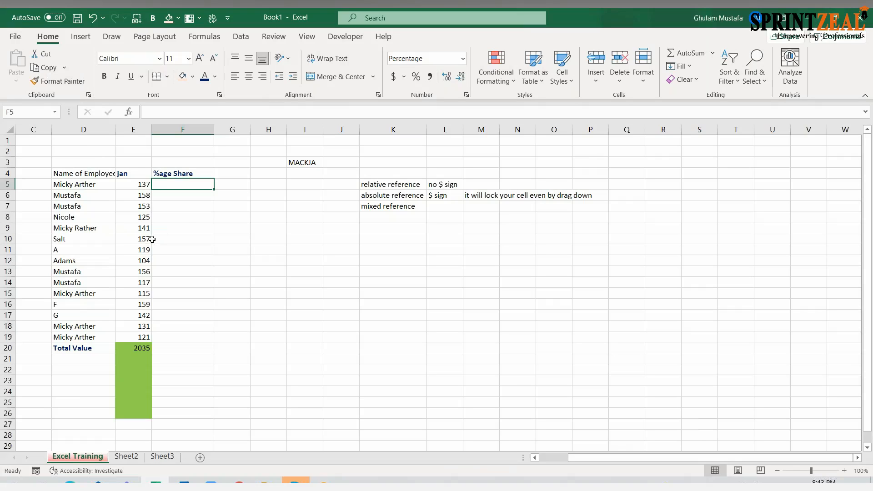
type("=")
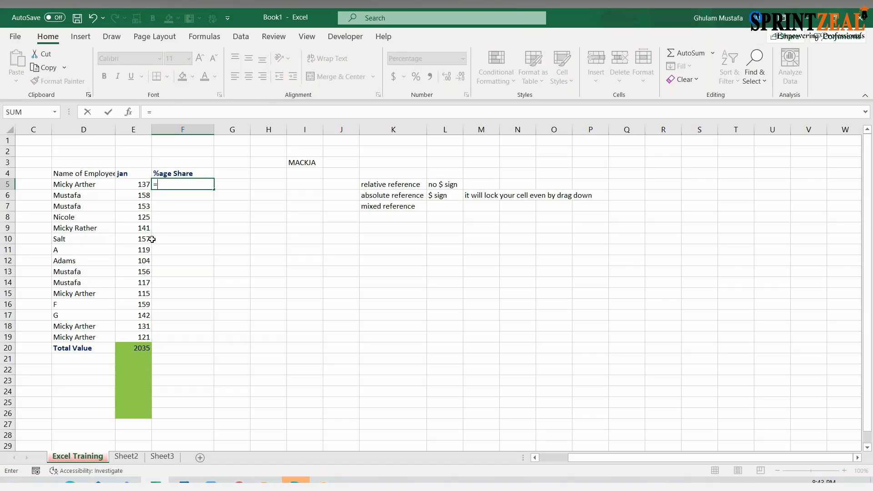
key("Left")
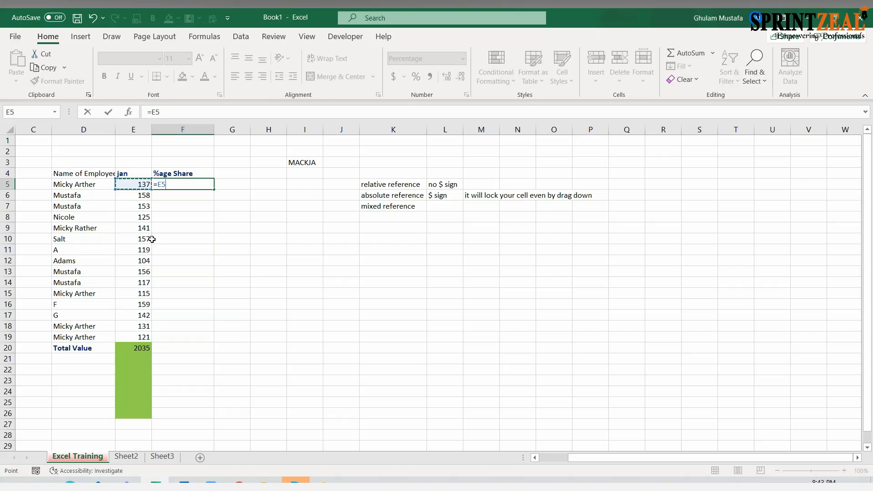
type("/")
key("Down")
key("Down")
key("Left")
key("Down")
key("Down")
key("Down")
key("Down")
key("Down")
key("Down")
key("Down")
key("Down")
key("Down")
key("Down")
key("Down")
key("Down")
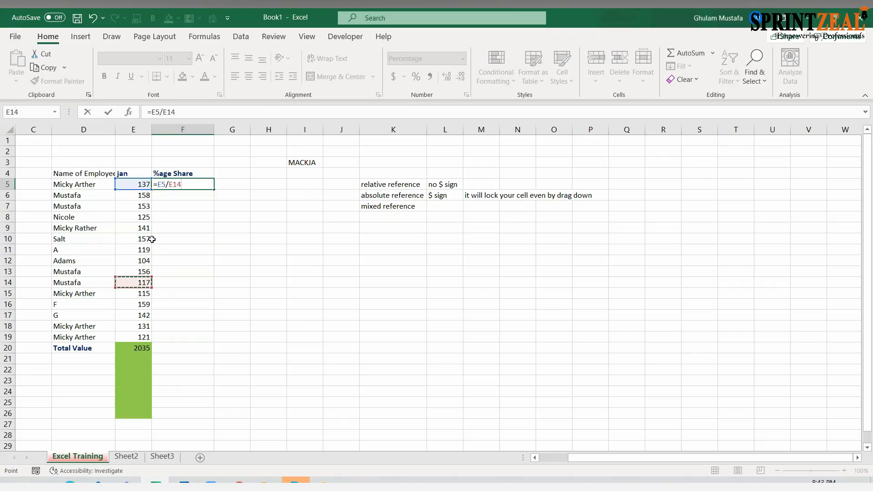
key("Down")
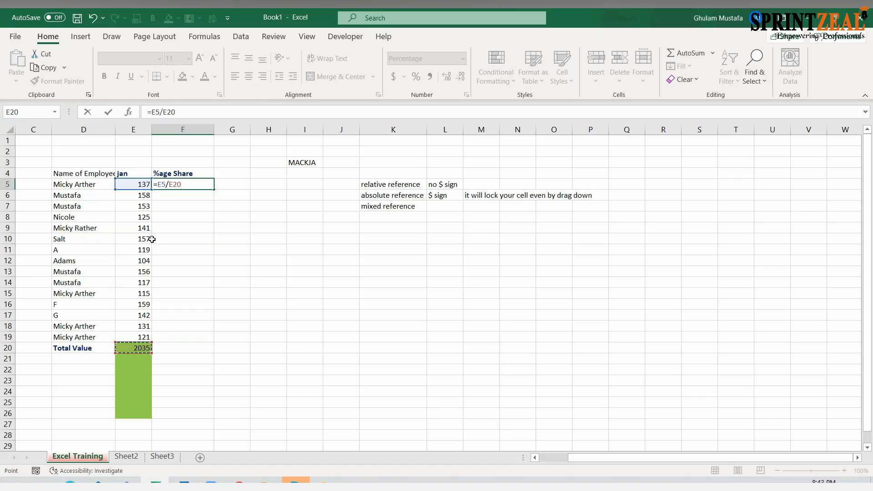
key("Return")
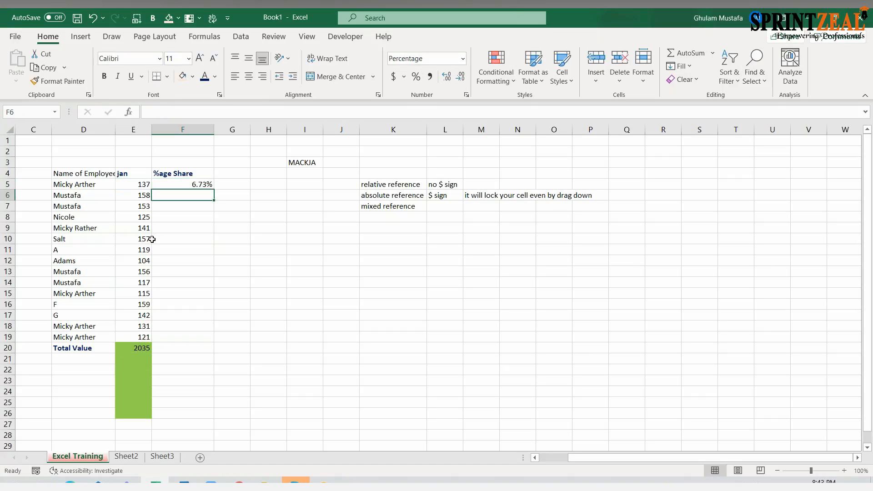
- Preview F5 in the General, Number and Currency formats, using five decimal places and the 1000 separator for Number
key("Up")
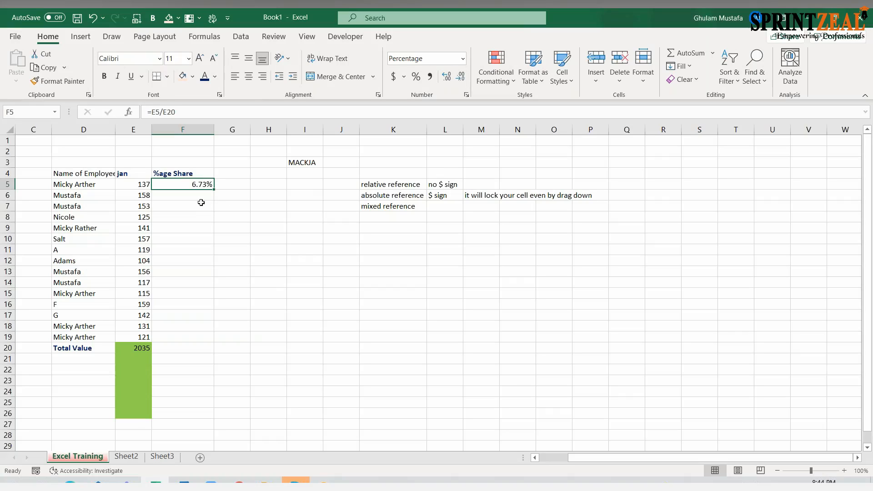
key("ctrl+1")
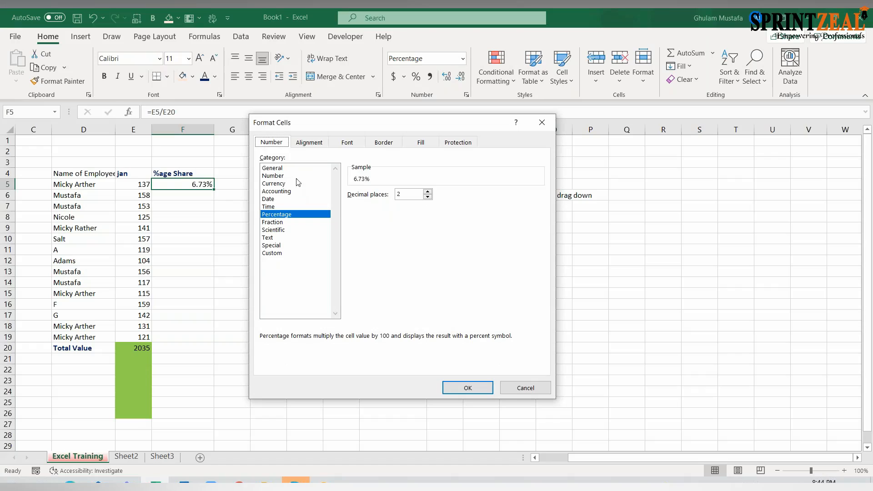
left_click(289, 169)
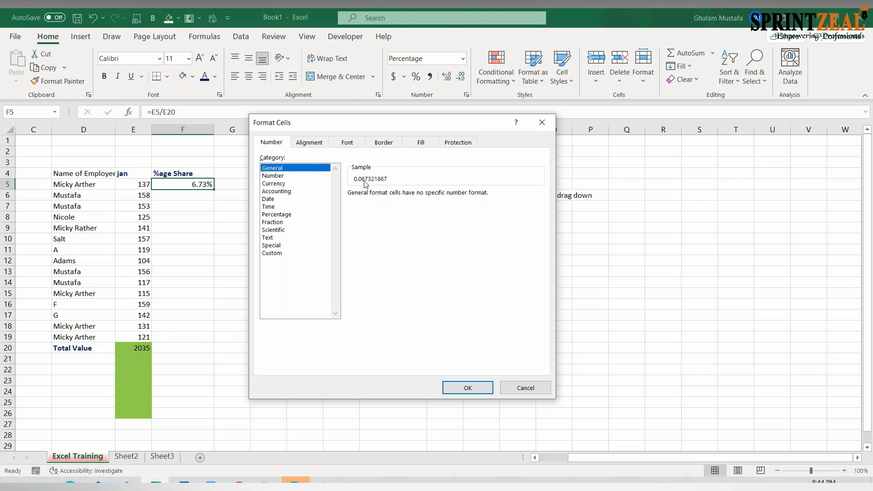
left_click(309, 175)
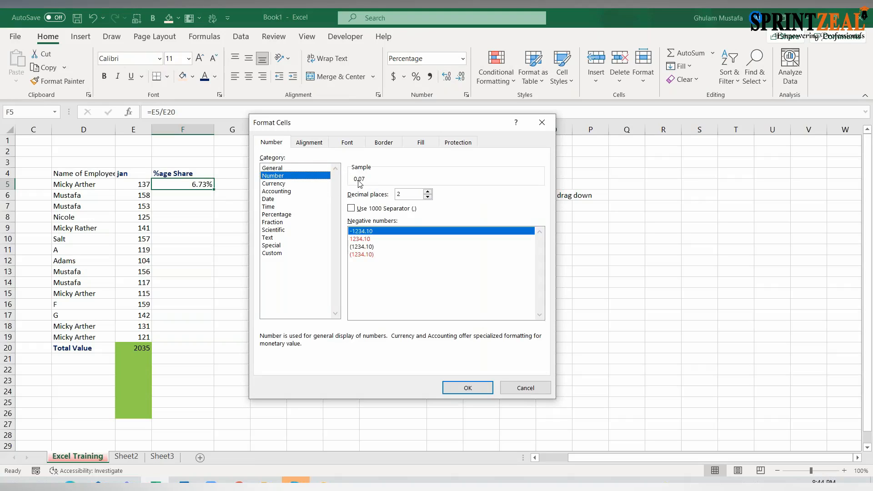
left_click(428, 192)
left_click(428, 192)
left_click(428, 191)
left_click(351, 208)
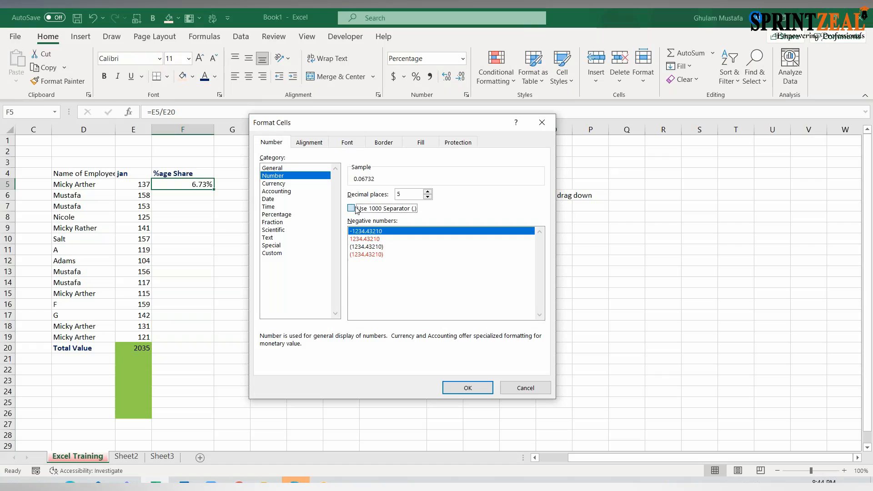
left_click(314, 184)
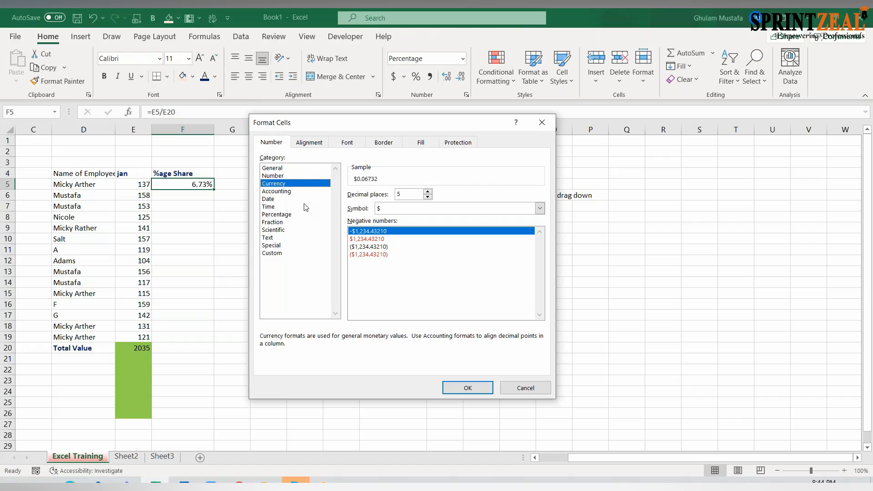
- Apply the Percentage format with two decimal places to F5
left_click(289, 215)
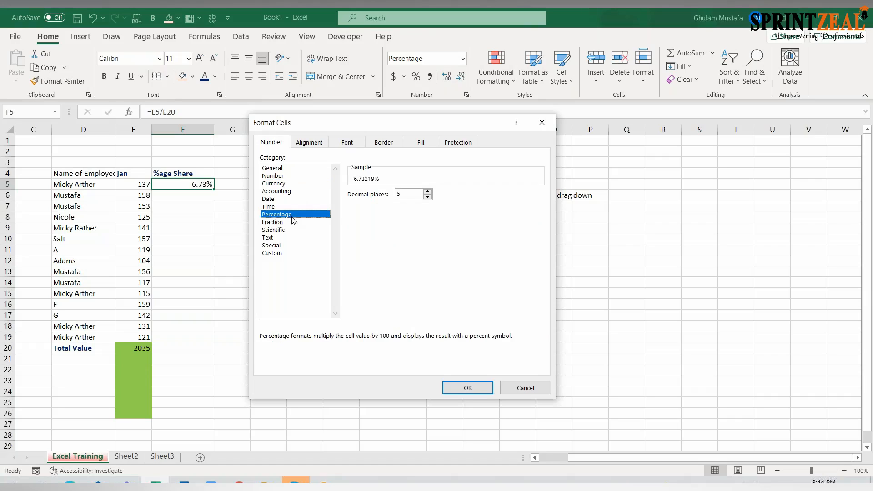
left_click(427, 198)
left_click(428, 198)
left_click(459, 386)
- Fill the share formula in F5 down through F20
left_click(230, 187)
left_click(193, 186)
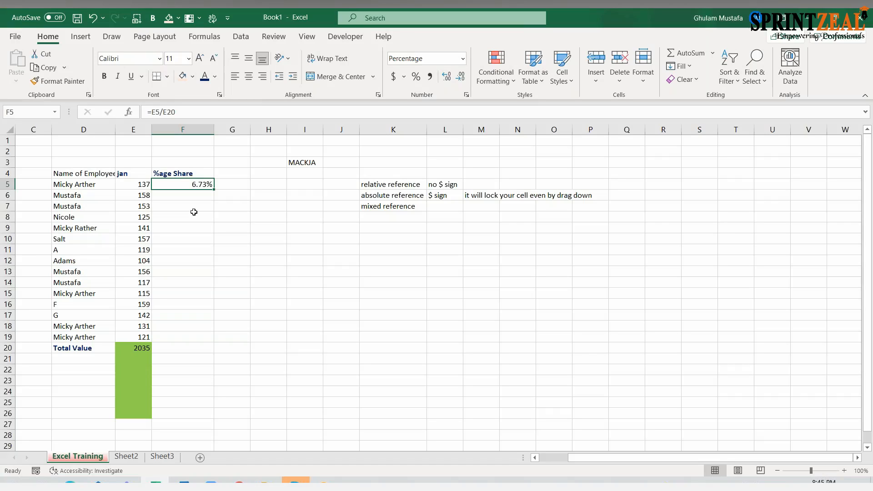
left_click_drag(215, 190, 203, 353)
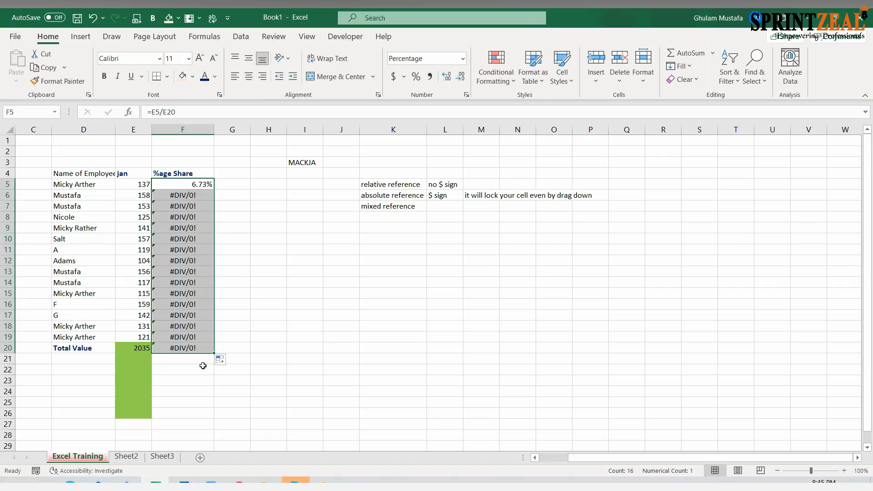
- Examine which cells the copied share formulas in F5, F6 and F7 refer to
left_click(180, 186)
left_click(182, 196)
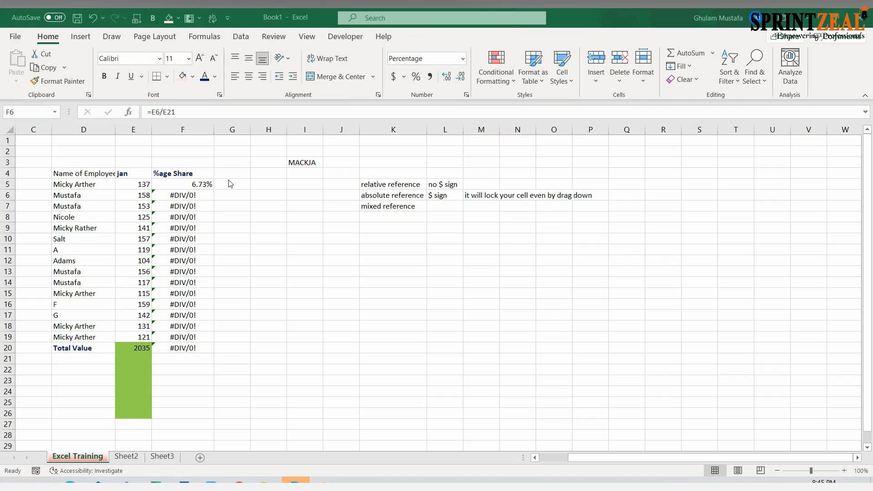
left_click(207, 184)
key("F2")
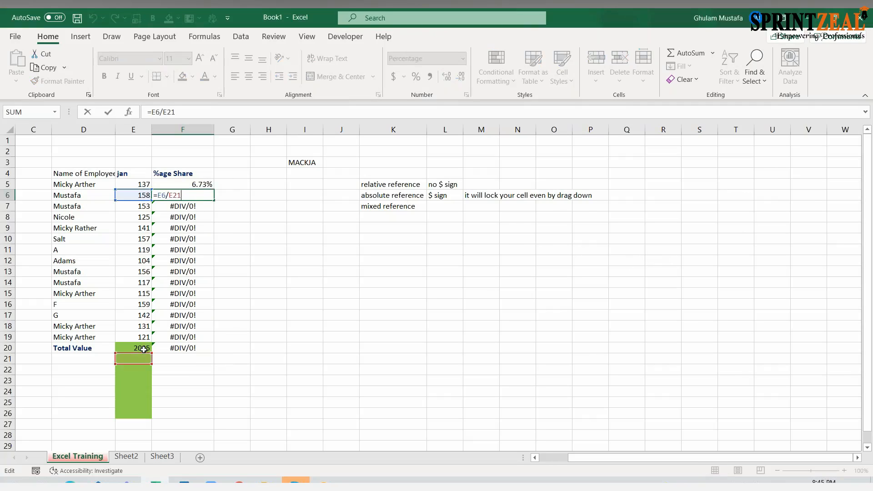
key("Return")
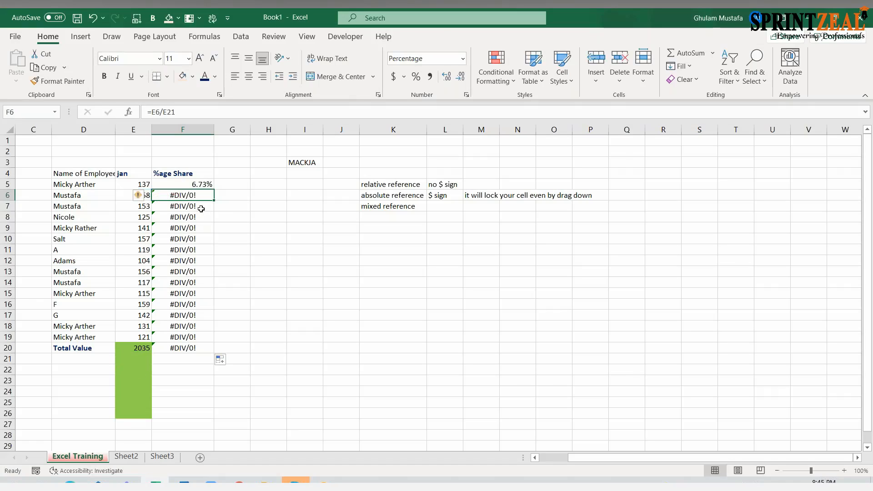
key("F2")
key("Return")
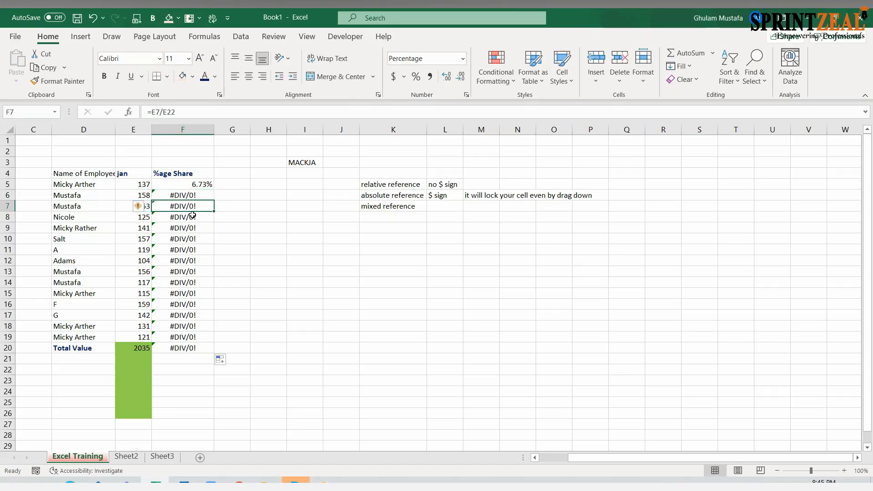
key("F2")
key("Escape")
key("Up")
key("Up")
key("Up")
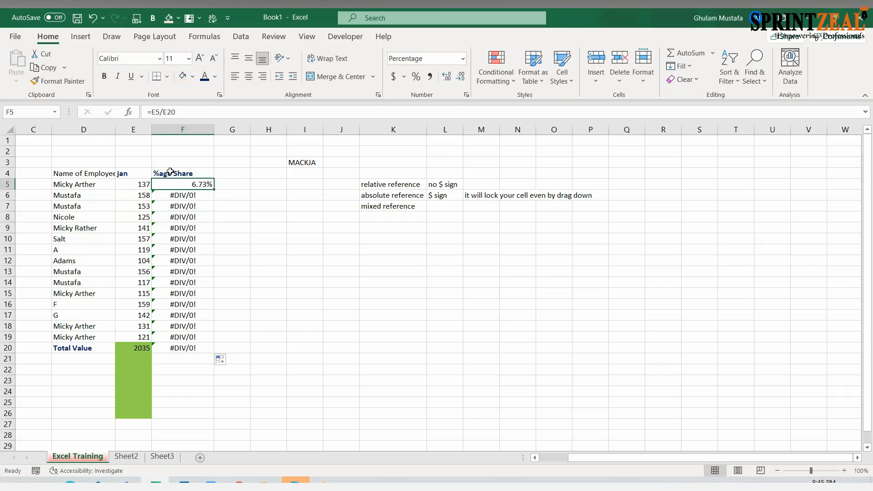
- Compare the total-cell reference in F5's formula with the one in F6
left_click(166, 112)
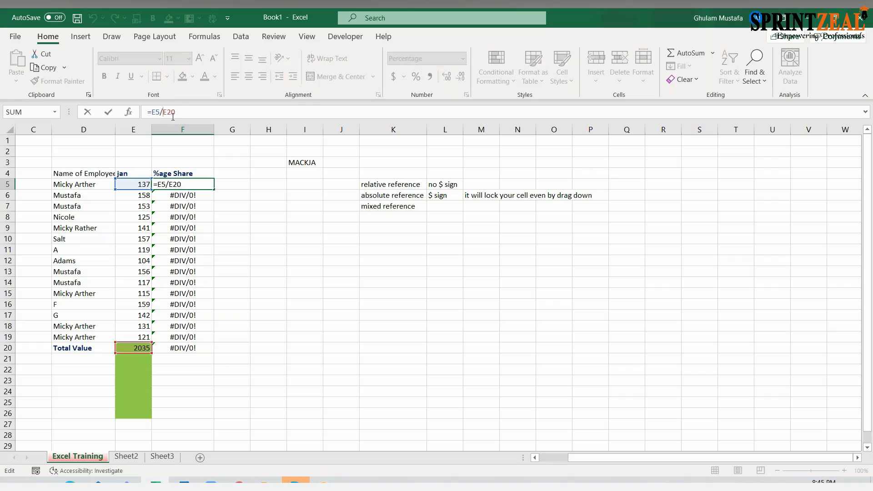
double_click(166, 112)
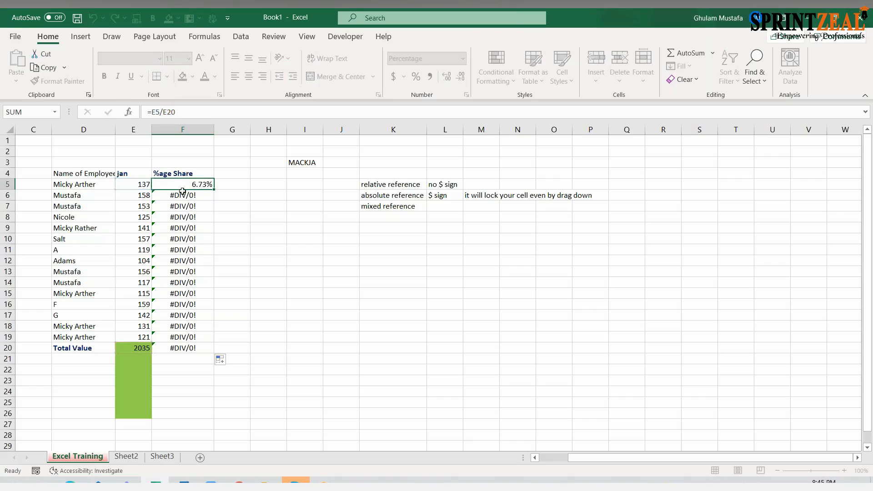
key("ctrl+Return")
left_click(210, 195)
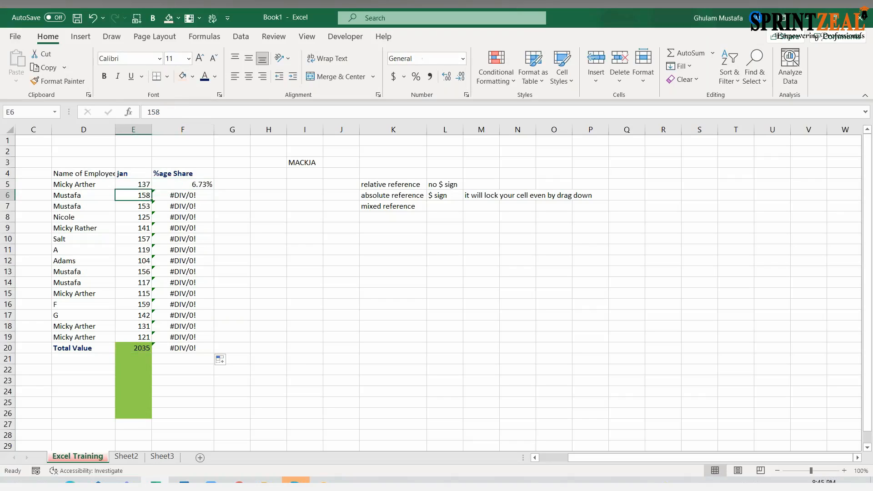
double_click(210, 195)
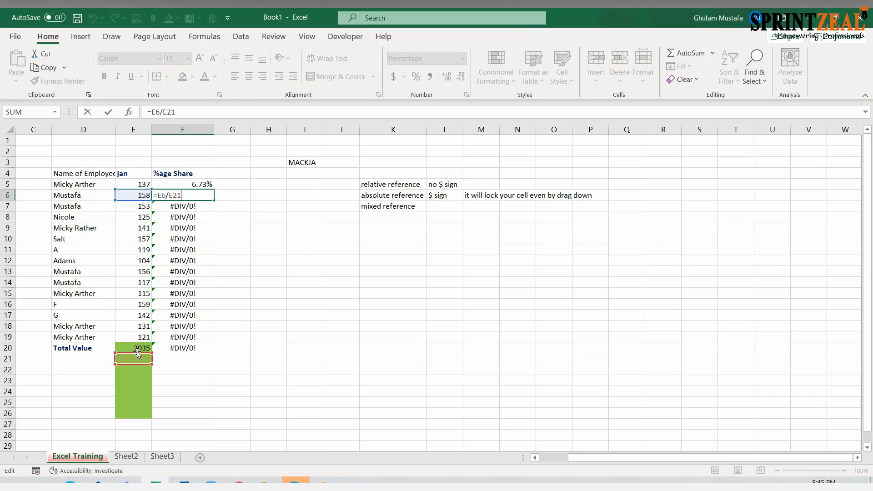
key("Escape")
left_click(182, 184)
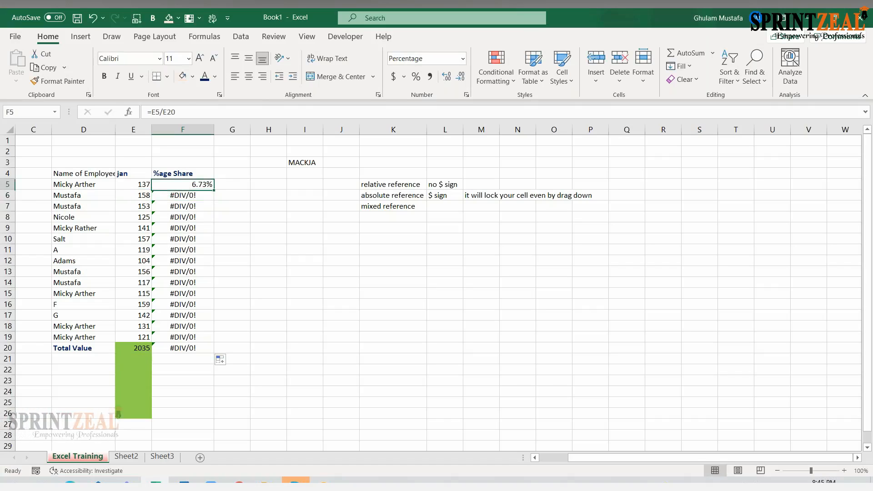
- Review F5's formula and the absolute reference notes in L6 and M6
left_click(180, 114)
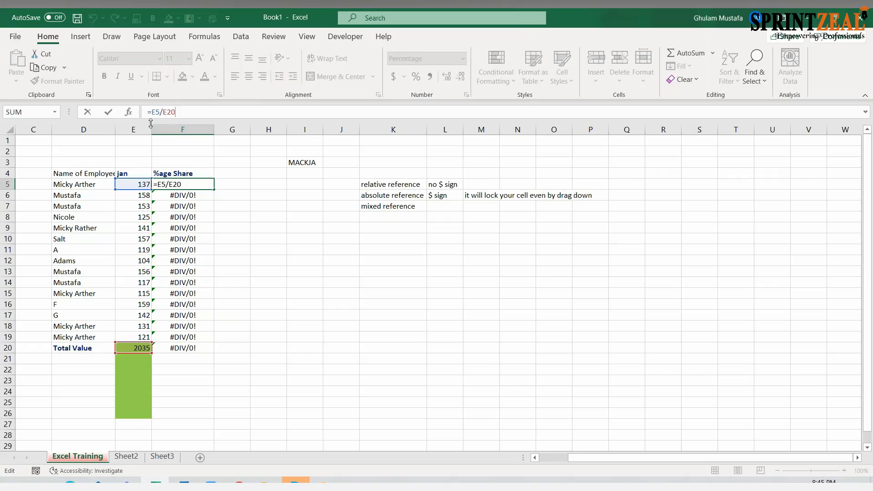
left_click(420, 203)
left_click(471, 198)
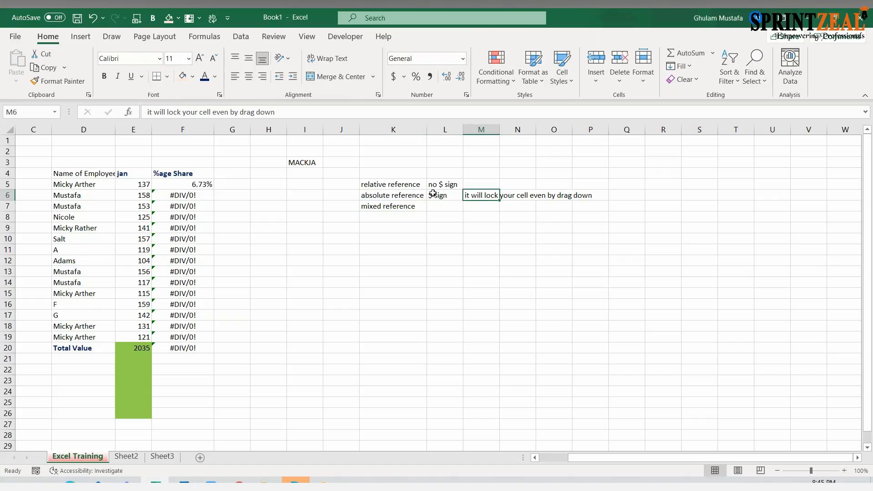
left_click(436, 196)
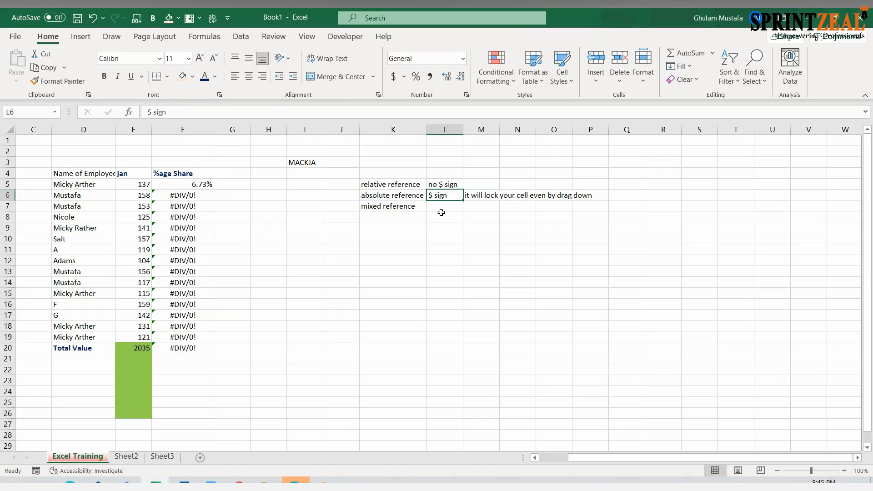
left_click(475, 198)
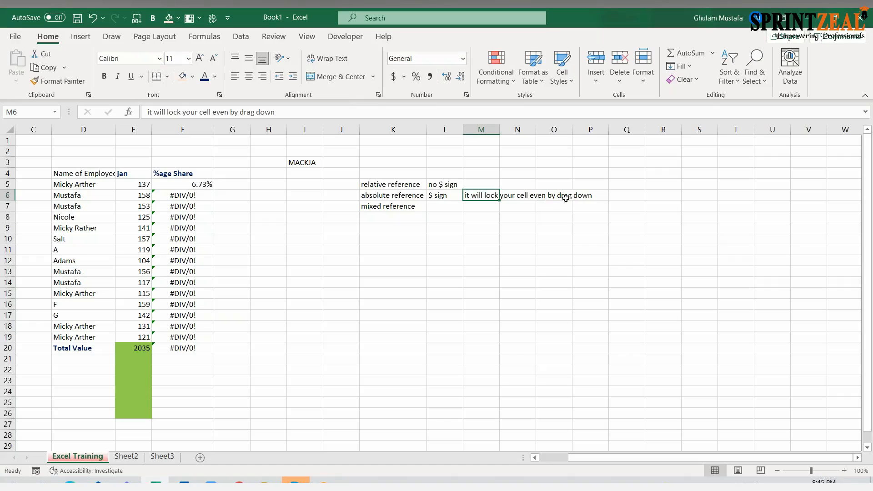
left_click(195, 183)
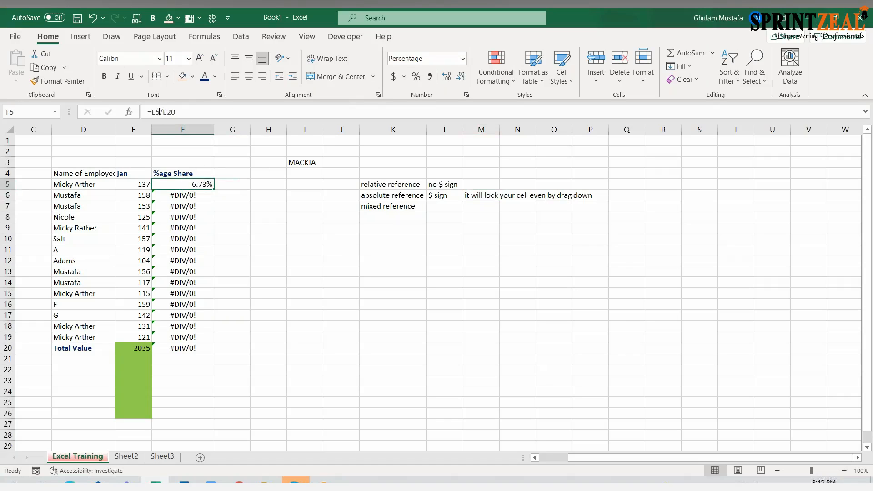
left_click_drag(163, 111, 168, 112)
left_click(476, 197)
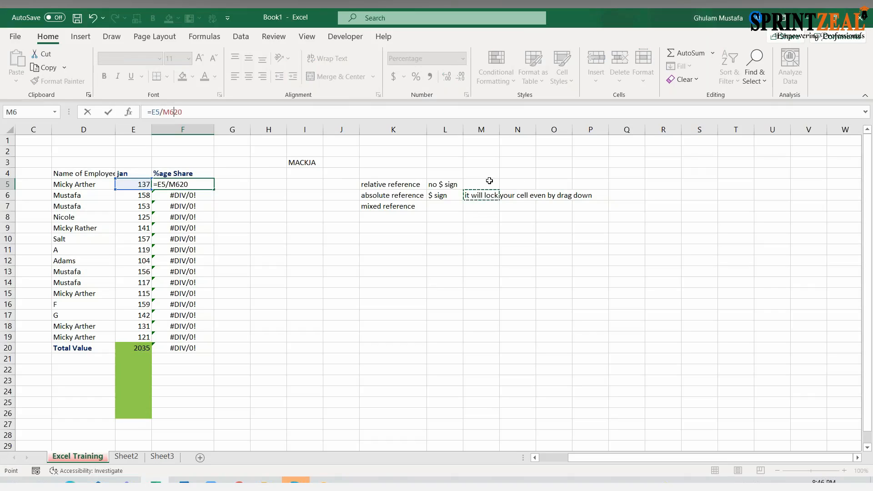
key("Escape")
- Enter the note F4 in J6, beside the absolute reference entry
left_click(343, 196)
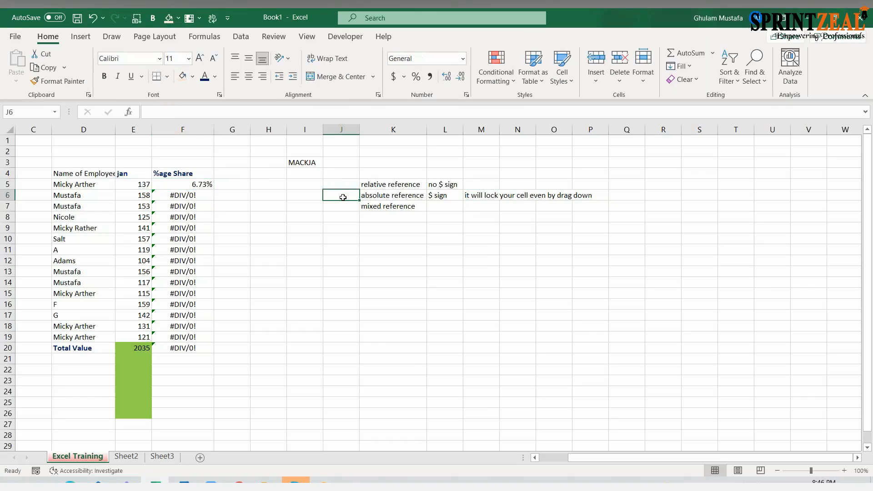
type("F4")
- Make the total reference in F5 absolute so the formula is =E5/$E$20
left_click(193, 186)
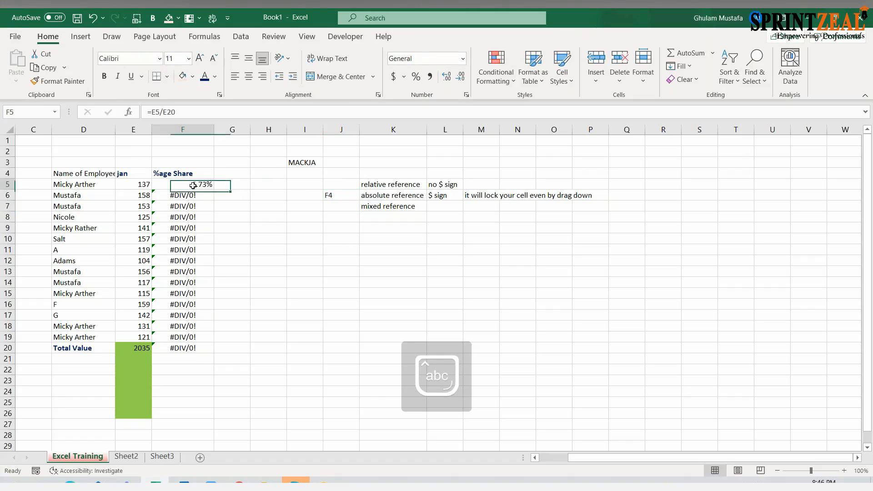
left_click(164, 113)
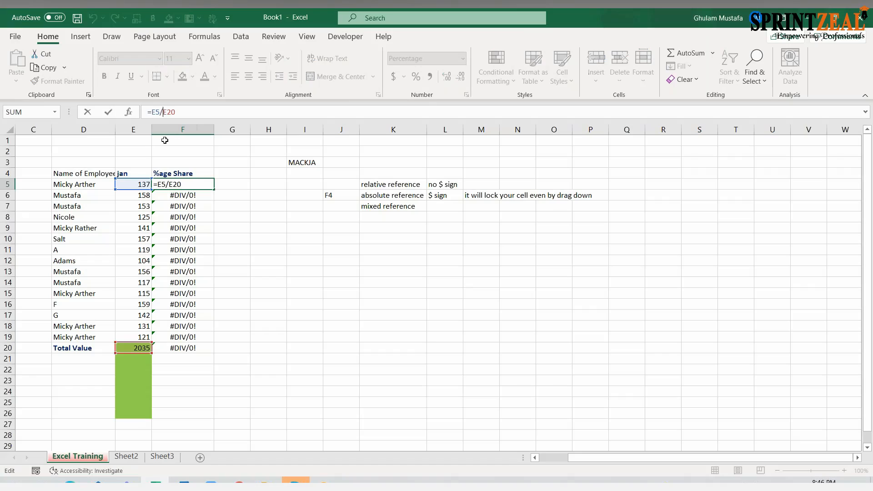
key("F4")
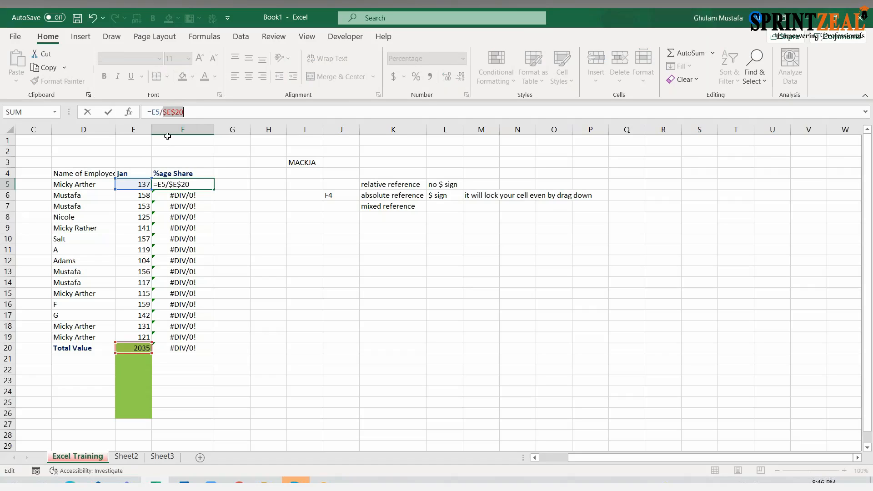
key("Return")
- Fill the absolute-reference share formula in F5 down through F20
left_click(205, 184)
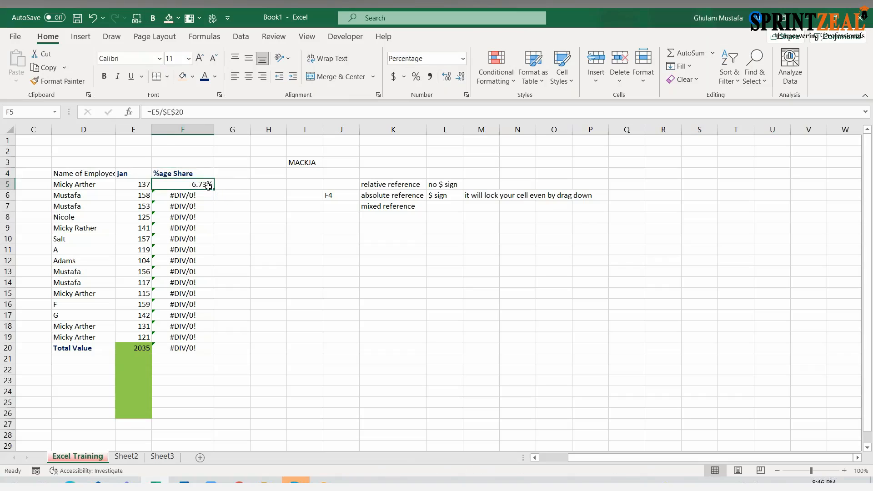
left_click_drag(215, 191, 217, 337)
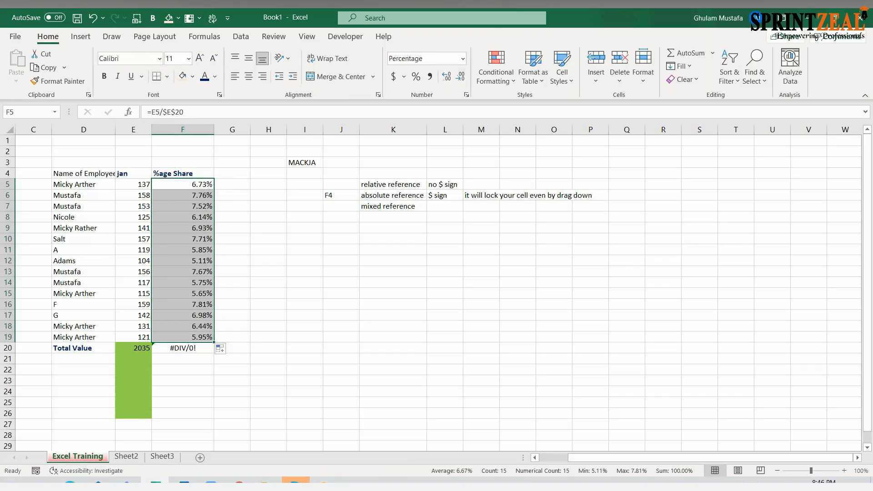
left_click_drag(215, 341, 217, 352)
- Check the filled formulas in F20, F7 and F6 for their reference to the total
left_click(200, 348)
left_click(197, 206)
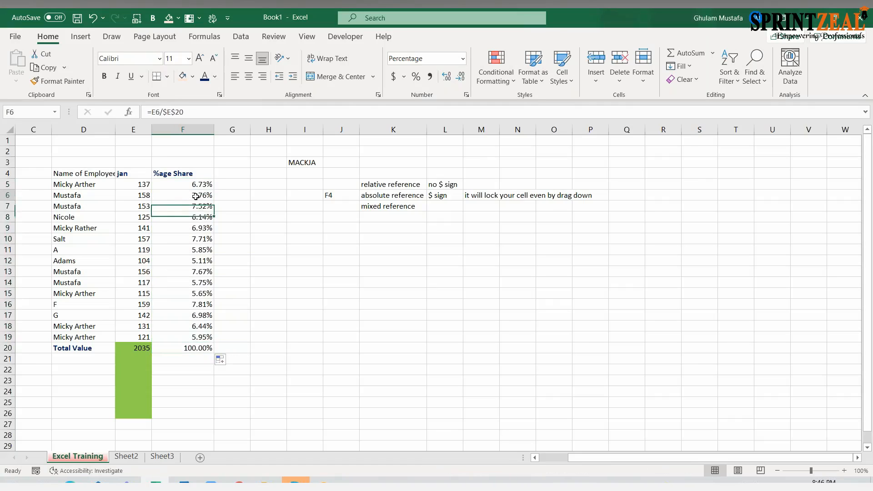
double_click(197, 196)
key("Escape")
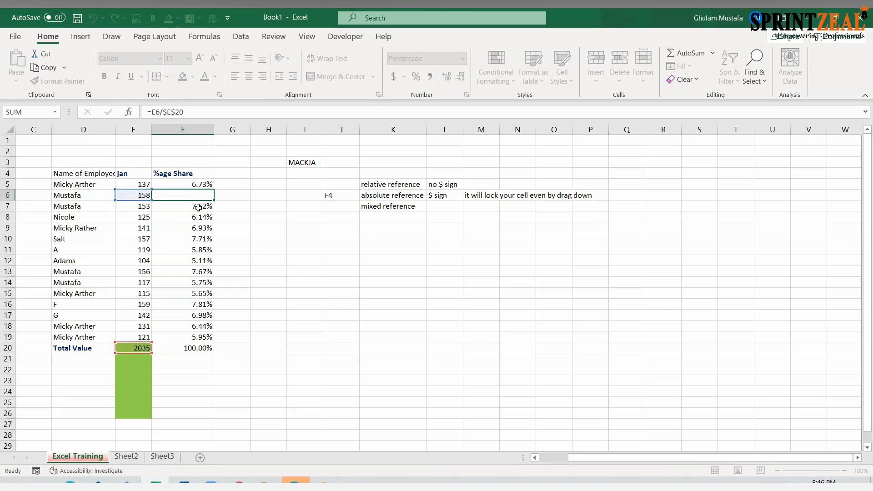
- Show the sheet's formulas and examine the cell references down the %age Share column from F5 to F19
key("ctrl+grave")
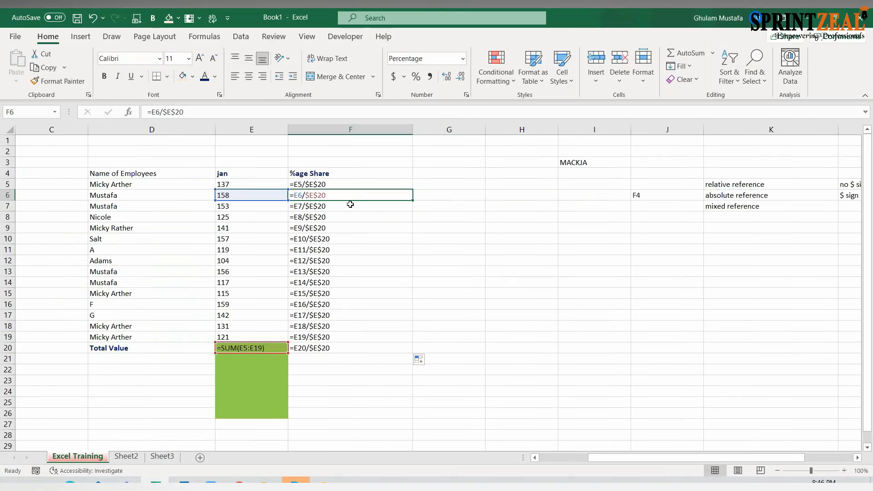
left_click(331, 184)
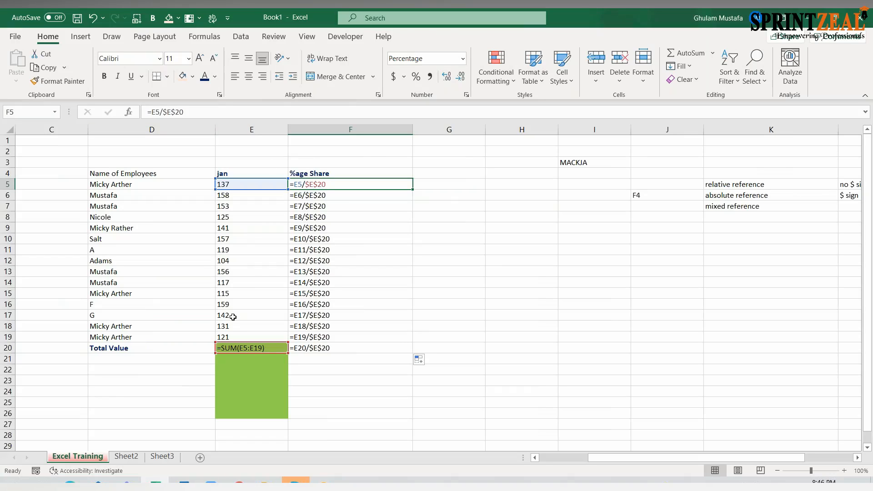
left_click(341, 196)
left_click(343, 208)
left_click(342, 219)
left_click(341, 228)
left_click(341, 239)
left_click(341, 260)
left_click(340, 272)
left_click(340, 284)
left_click(340, 295)
left_click(340, 328)
left_click(339, 337)
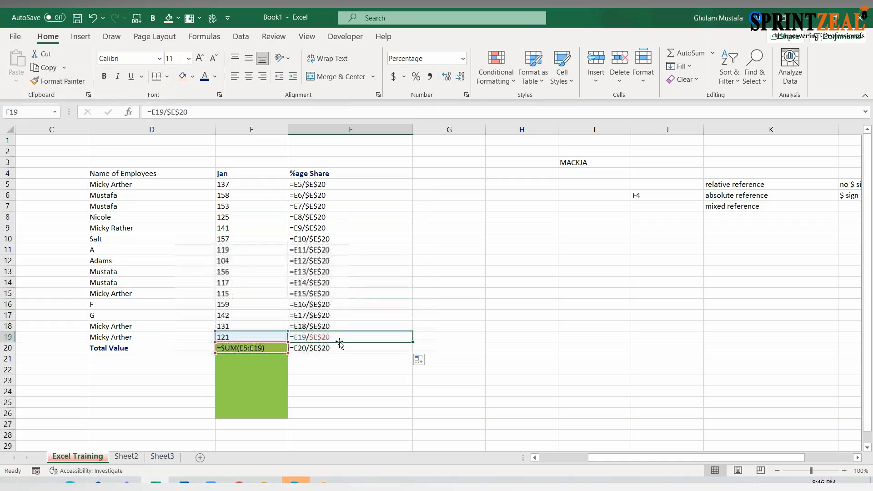
- Examine the share formulas from F20 back up to F6 and return the sheet to showing values
left_click(335, 347)
left_click(337, 327)
left_click(336, 316)
left_click(339, 249)
left_click(335, 195)
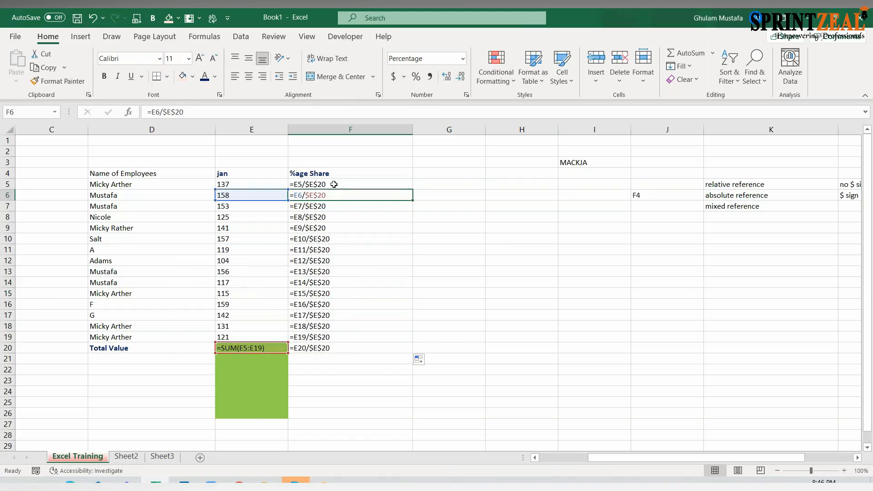
key("ctrl+grave")
- Clear the share formulas from F5 through F20
left_click(243, 194)
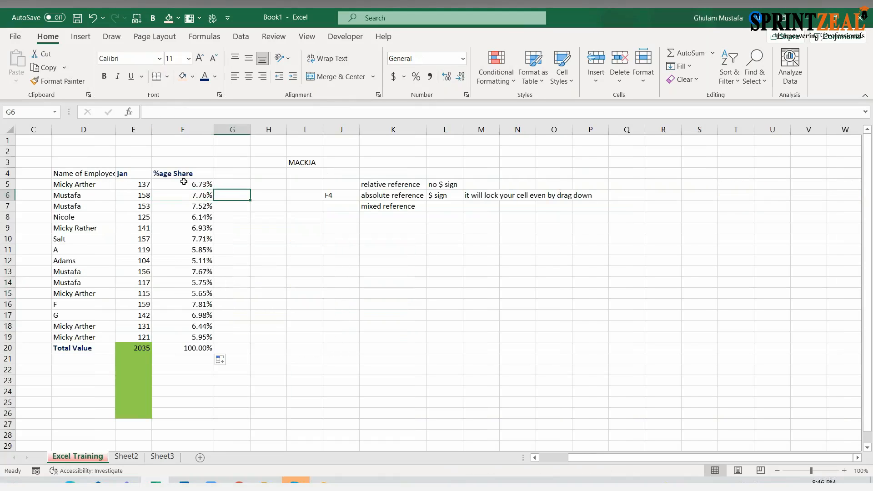
left_click_drag(184, 182, 196, 347)
key("Delete")
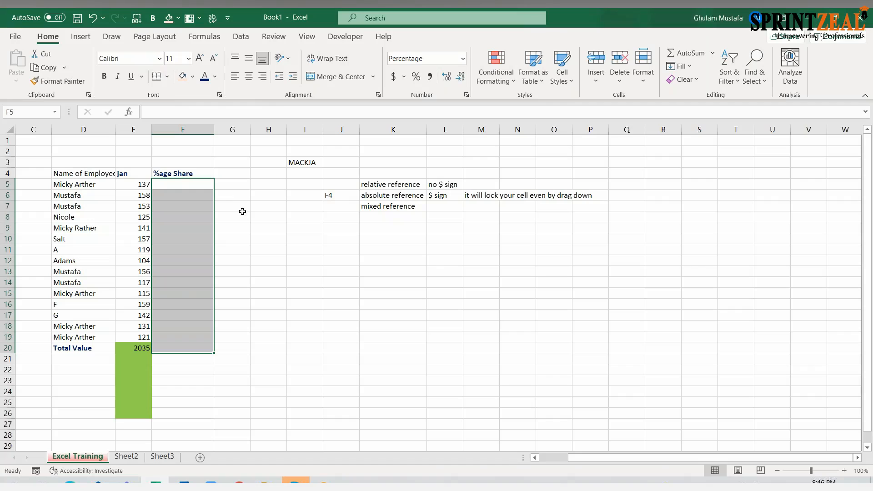
- Enter the relative formula =E5/E20 in F5 and reselect that cell
left_click(205, 186)
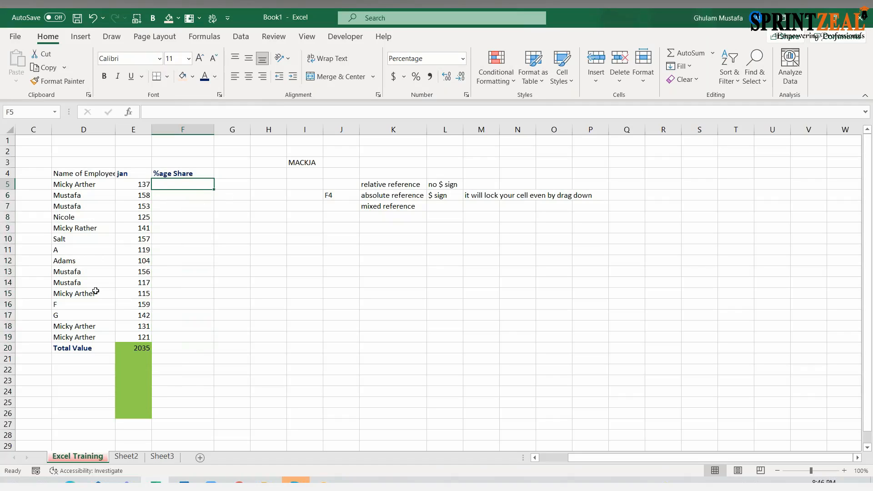
type("=")
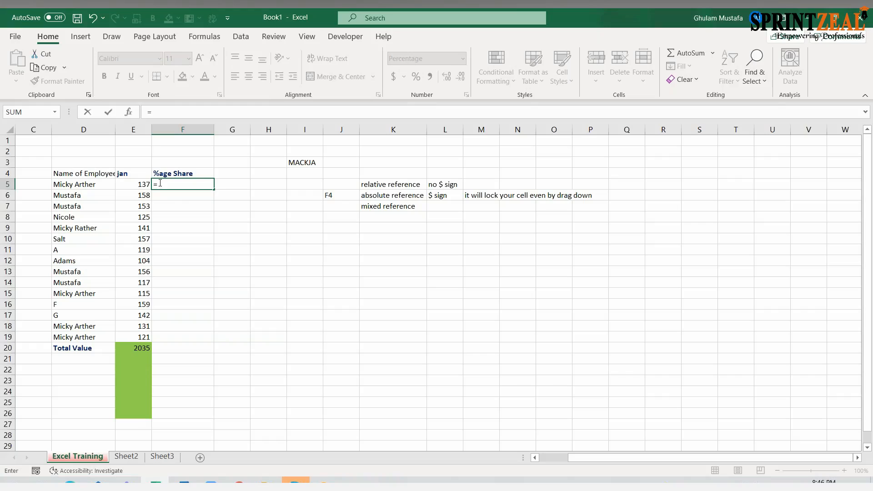
left_click(136, 181)
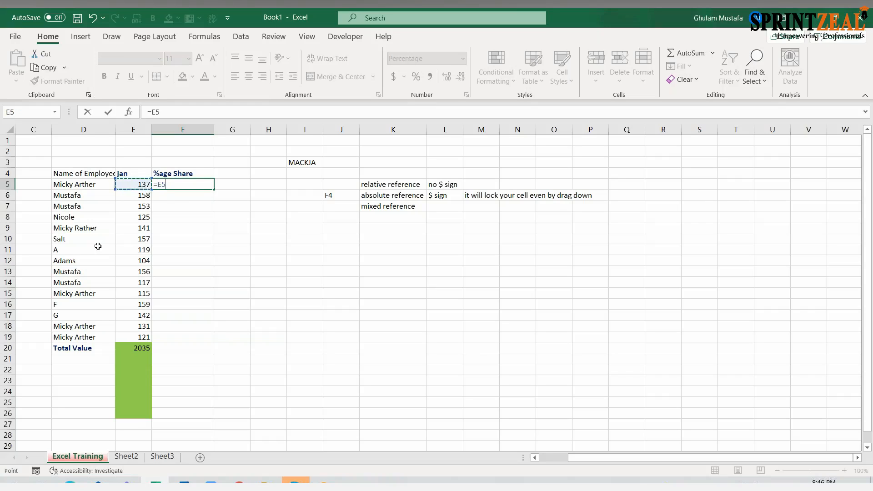
type("/")
left_click(139, 349)
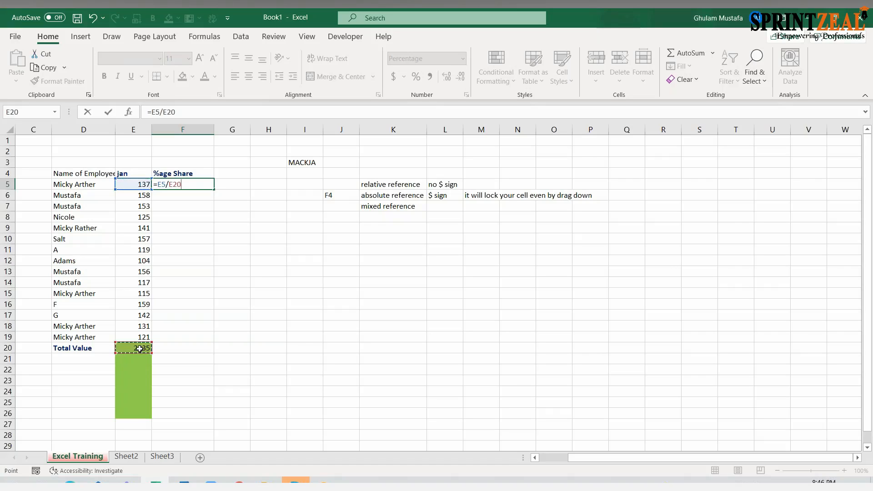
key("Return")
left_click(197, 182)
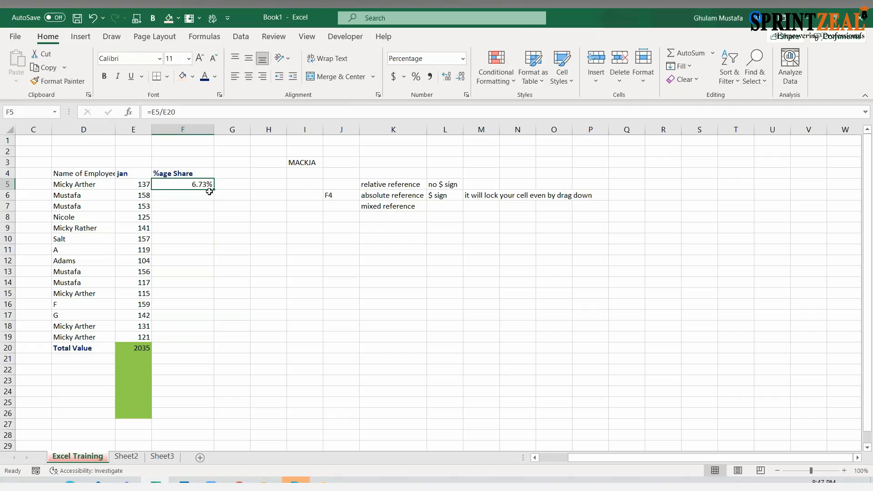
- Make the E20 reference in F5 absolute so the formula reads =E5/$E$20, and fill it down through F19
left_click(168, 113)
key("F4")
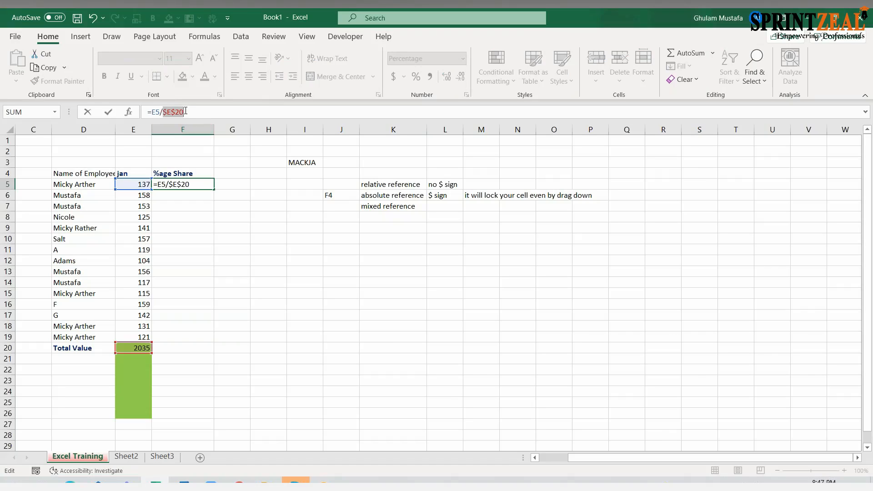
key("Return")
left_click(207, 182)
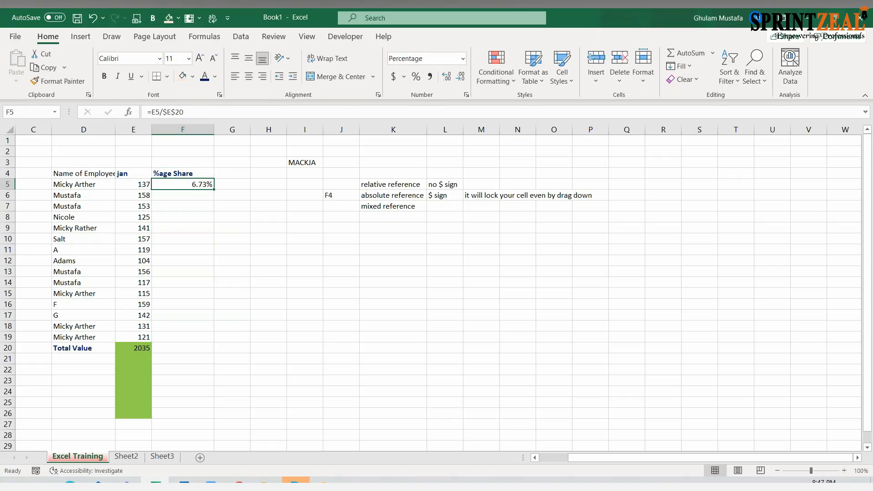
left_click_drag(214, 189, 214, 339)
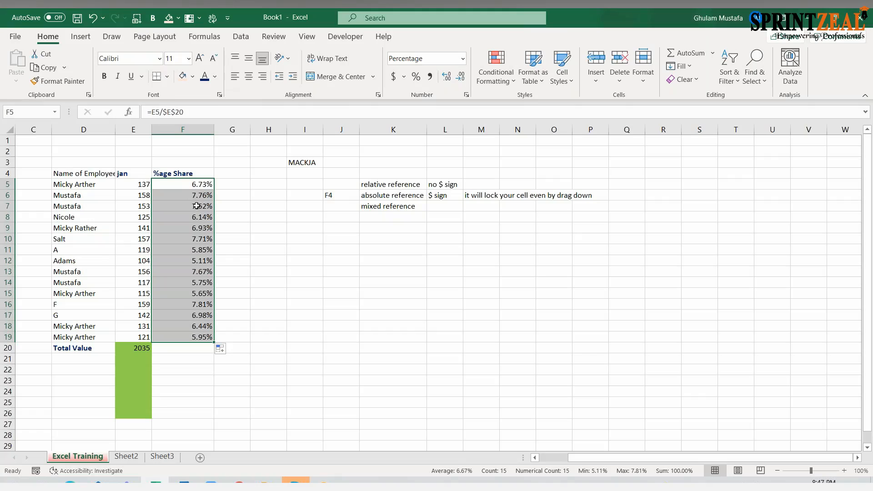
- Change the number format of the share values in F5:F19 to General
key("ctrl+1")
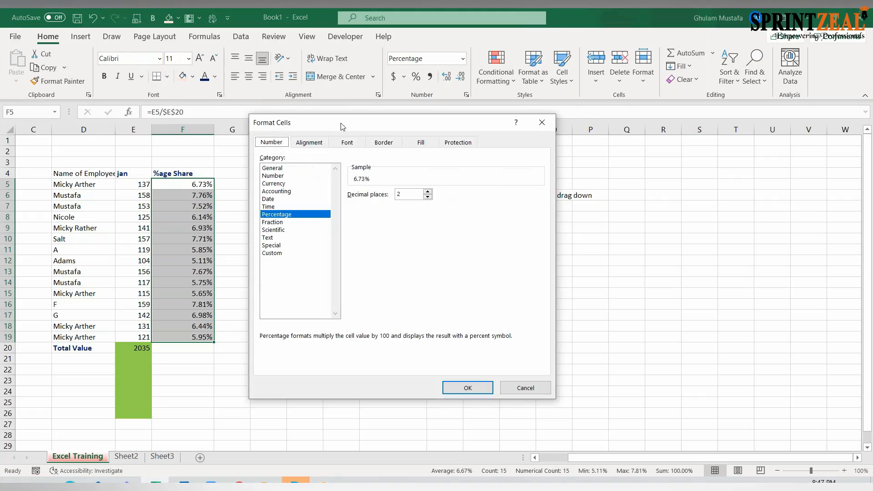
left_click_drag(354, 124, 394, 128)
left_click(349, 146)
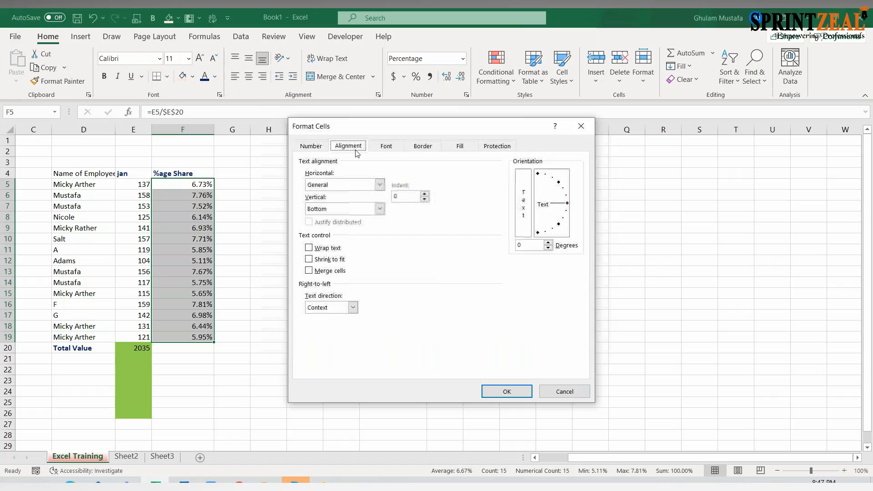
left_click(387, 146)
left_click(312, 146)
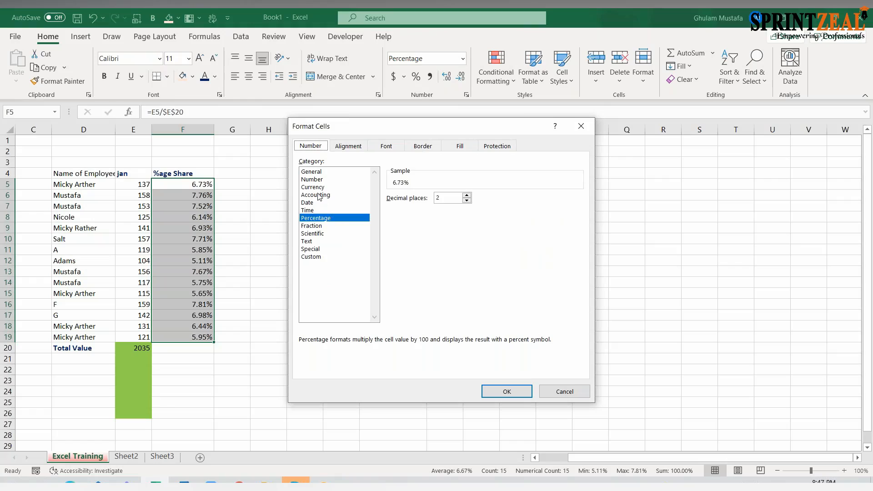
left_click(313, 172)
left_click(501, 391)
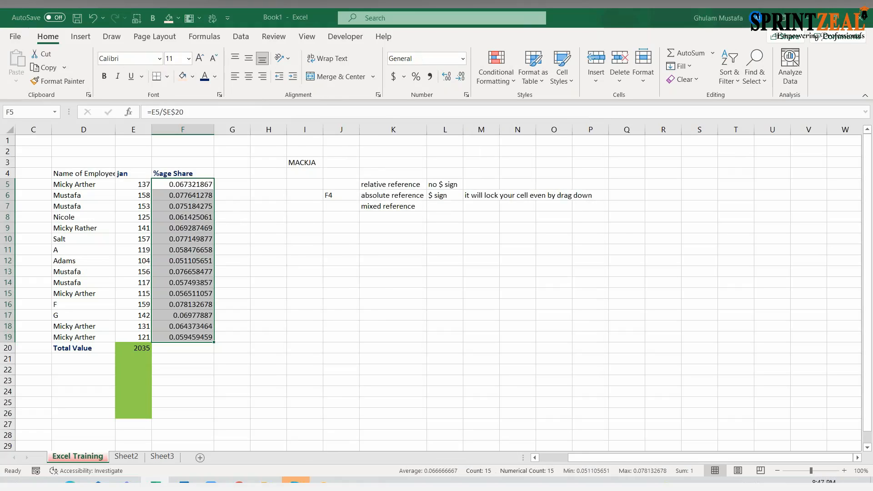
- Format the share values in F5:F19 as Percentage with 4 decimal places
key("ctrl+1")
left_click(325, 219)
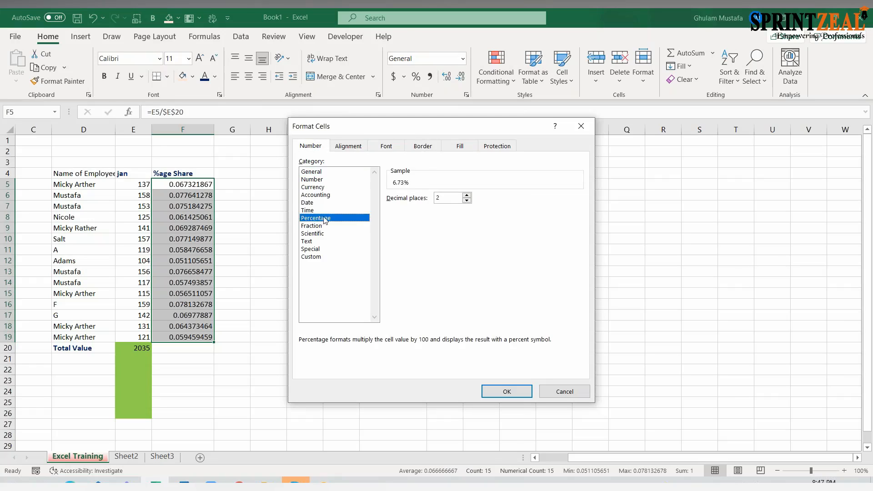
left_click(466, 195)
left_click(466, 195)
left_click(507, 390)
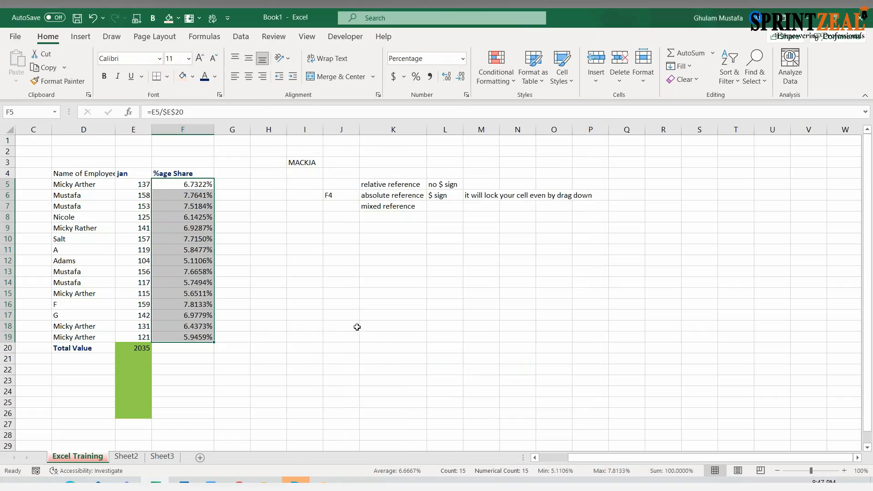
- Set the horizontal text alignment of F5:F19 to Right (Indent)
key("ctrl+1")
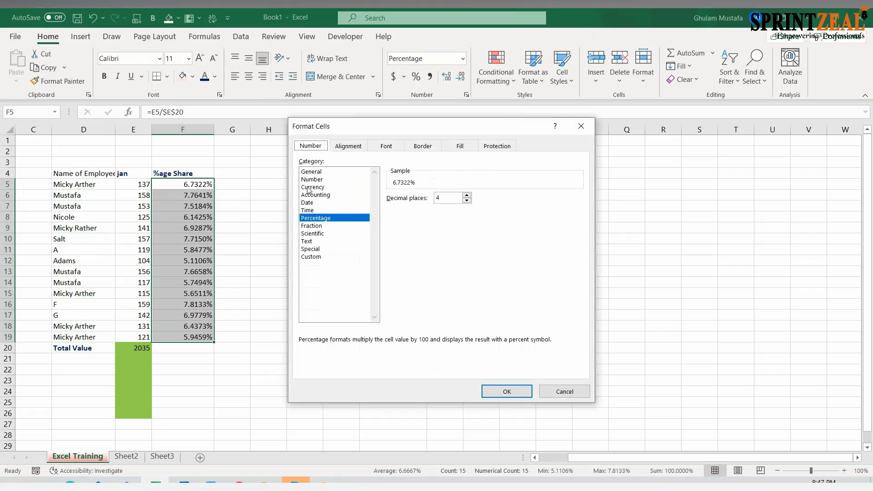
left_click(345, 146)
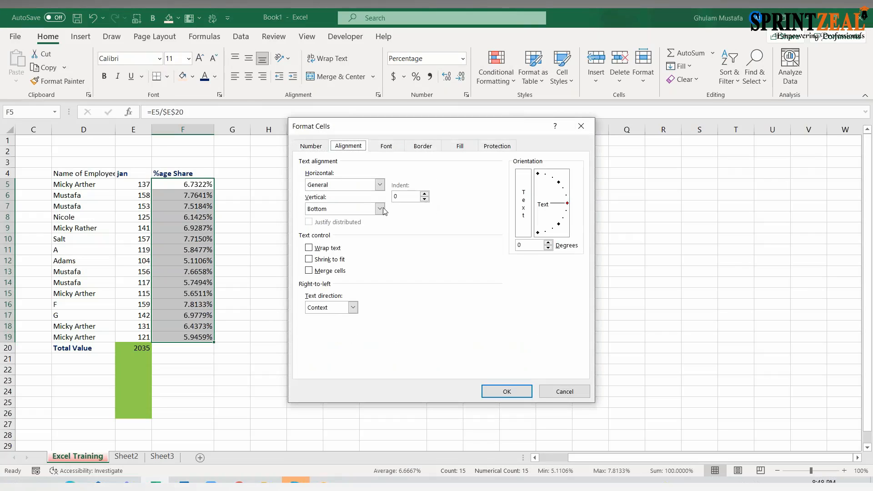
left_click(379, 185)
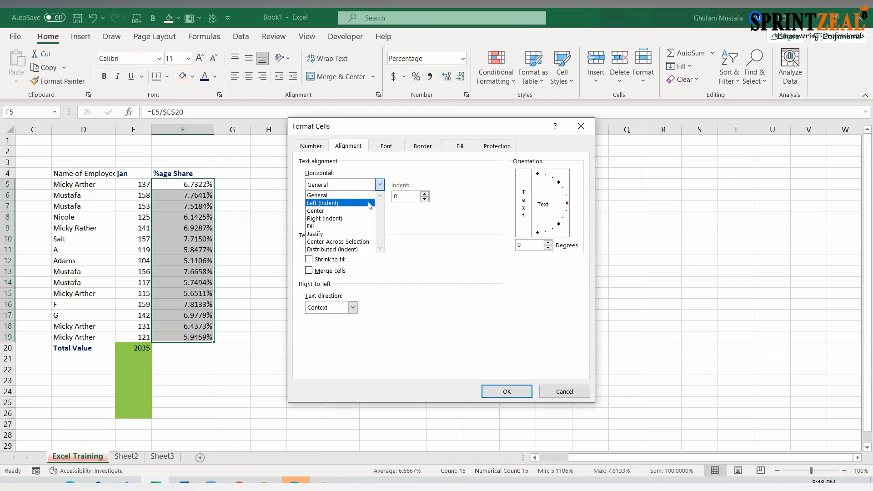
left_click(369, 204)
left_click(379, 184)
left_click(361, 218)
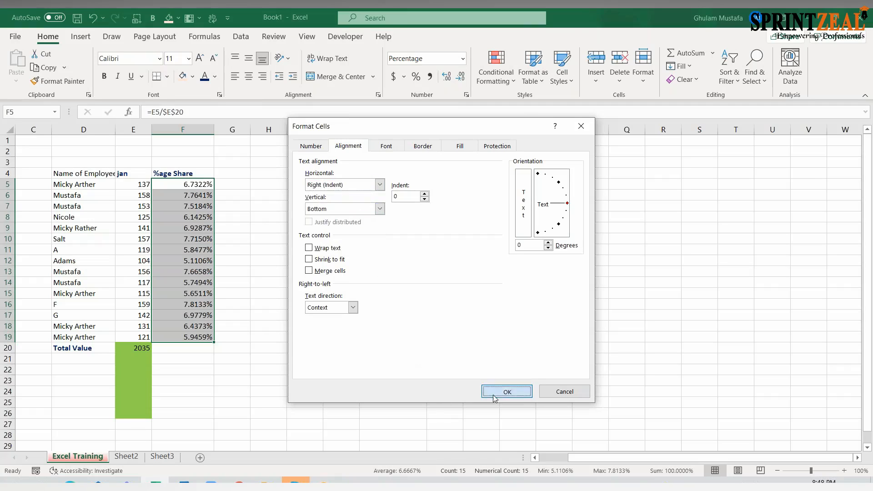
left_click(506, 391)
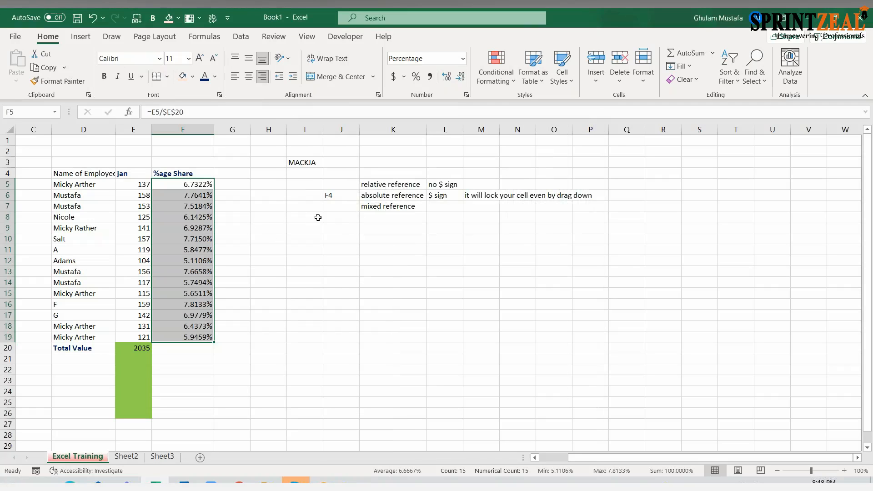
- Set the horizontal text alignment of F5:F19 to Left (Indent)
key("ctrl+1")
left_click(380, 184)
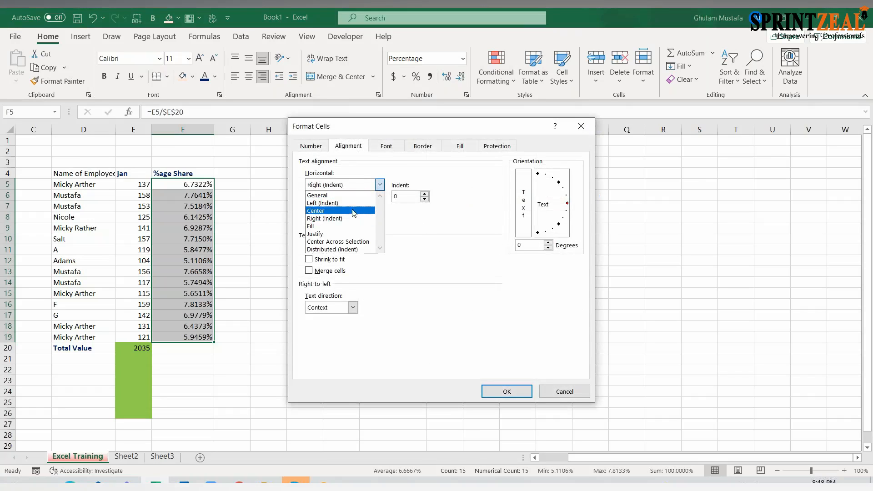
left_click(353, 203)
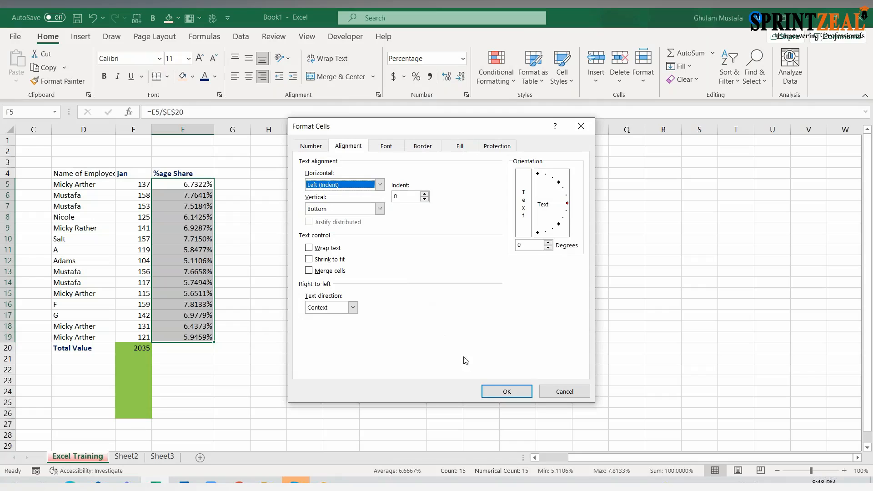
left_click(503, 401)
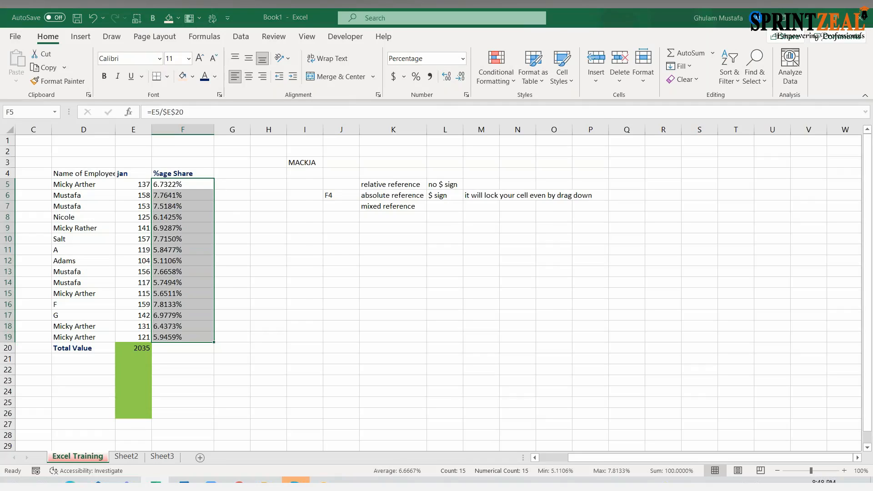
- Rotate the text orientation of the share values in F5:F19 to -16 degrees and look over the slanted column
key("ctrl+1")
left_click(380, 184)
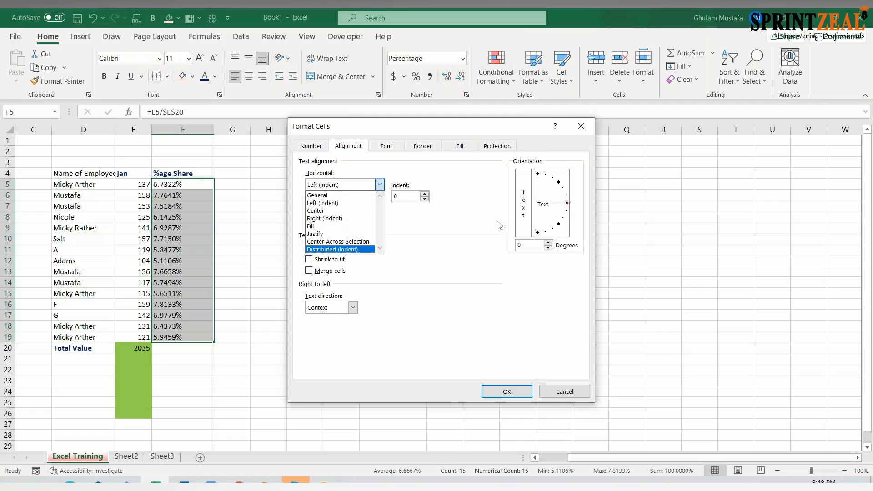
left_click(539, 233)
left_click(549, 243)
left_click(549, 244)
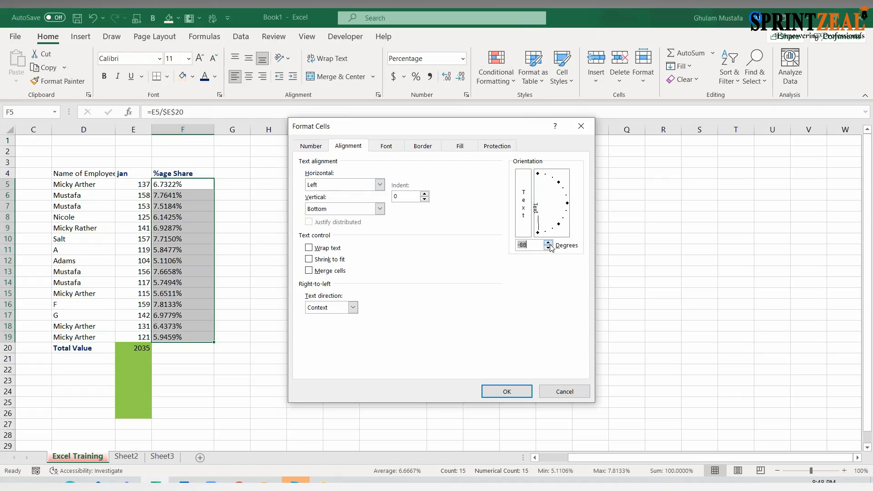
left_click_drag(551, 245, 551, 245)
left_click(506, 391)
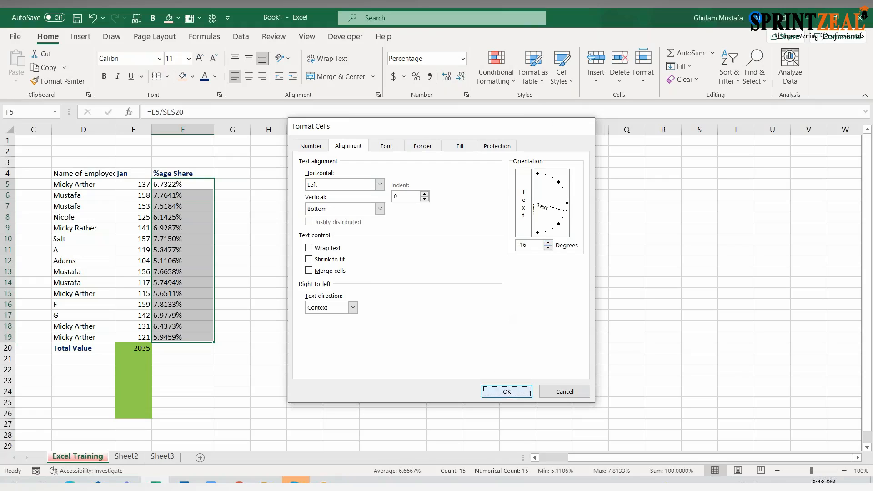
scroll(200, 215, "down", 3)
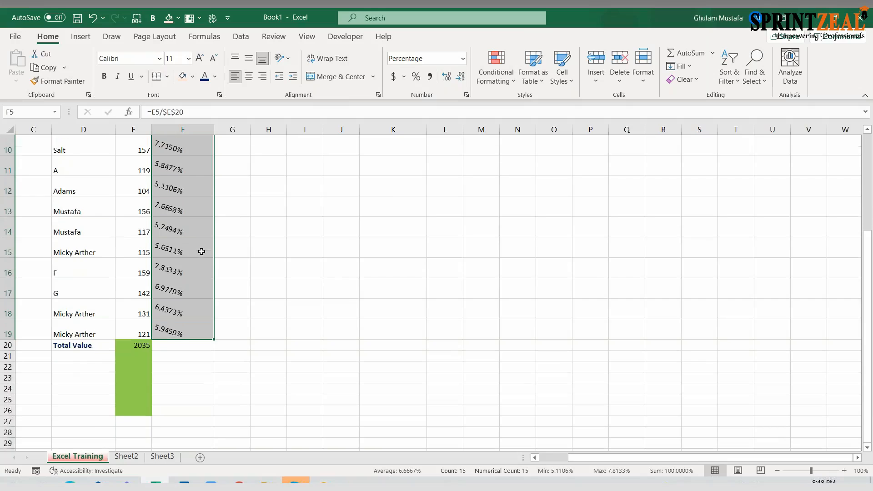
scroll(215, 255, "up", 3)
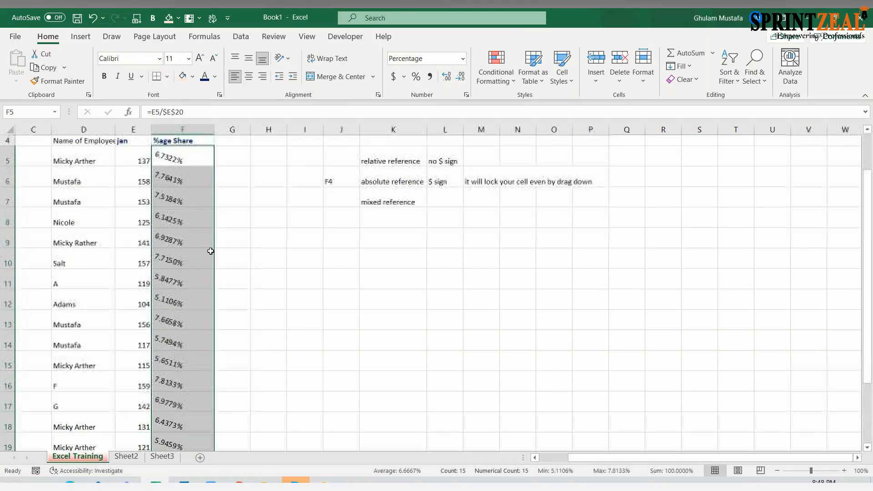
- Set the text orientation of cell F5 alone to 0 degrees
left_click(219, 227)
left_click(200, 190)
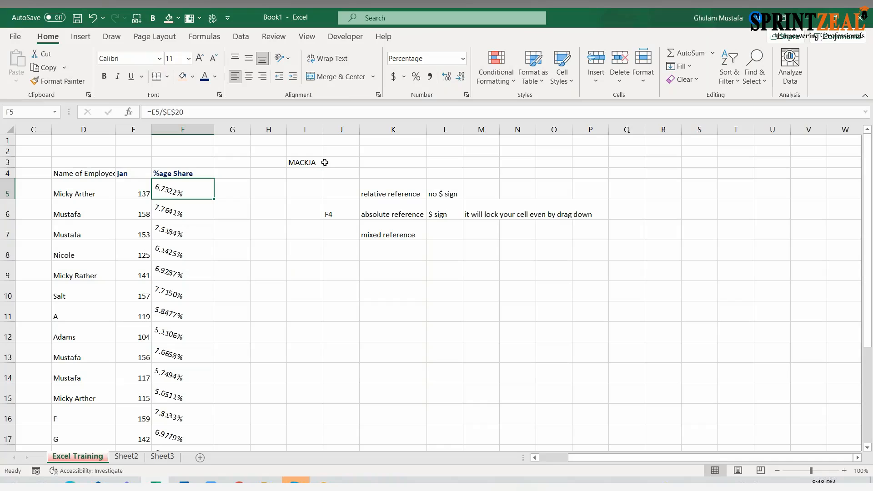
key("ctrl+1")
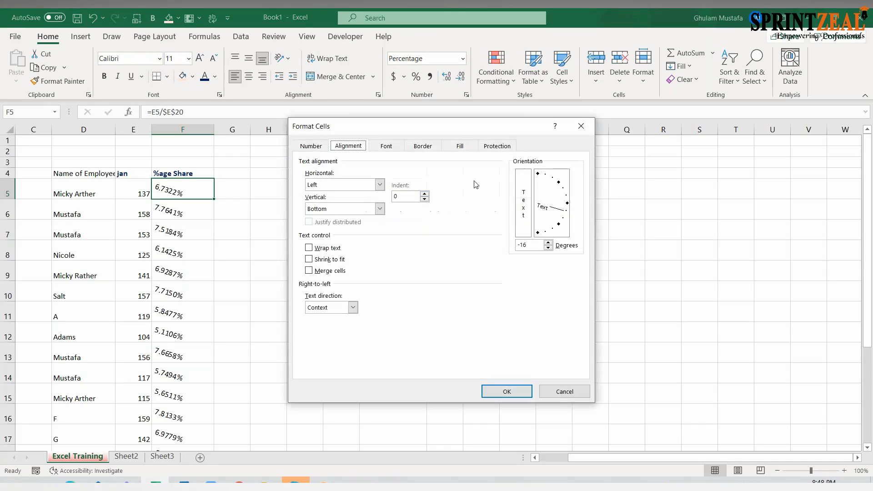
left_click(549, 244)
left_click(550, 244)
left_click(549, 244)
left_click(549, 243)
left_click(550, 244)
left_click(550, 244)
left_click(550, 247)
left_click(550, 247)
left_click(549, 243)
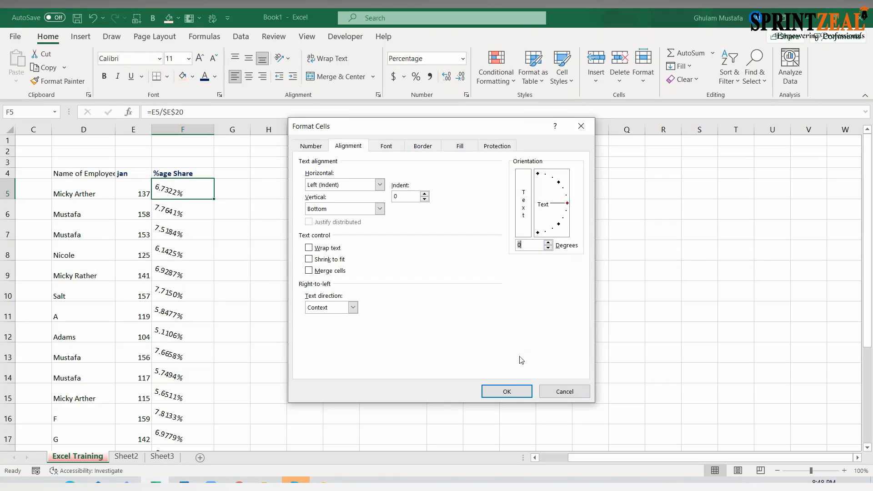
left_click(507, 391)
- Set the text orientation of the whole share range F5:F19 to 0 degrees
left_click(235, 220)
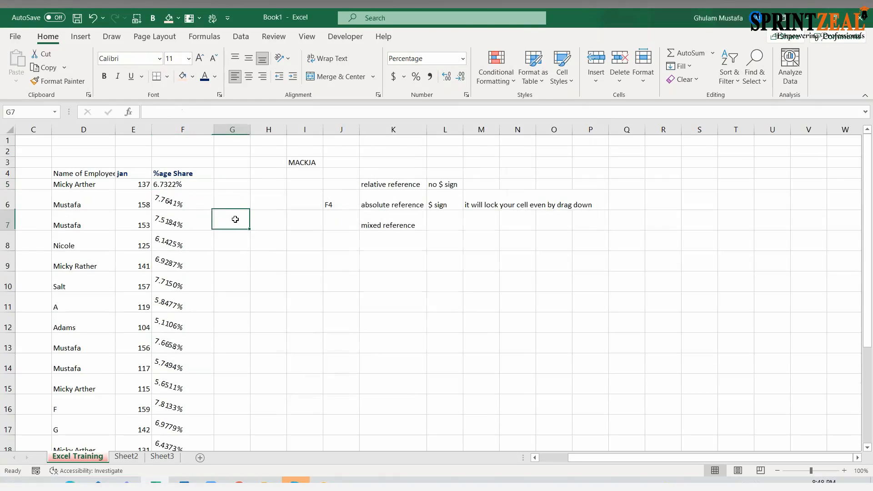
left_click(200, 182)
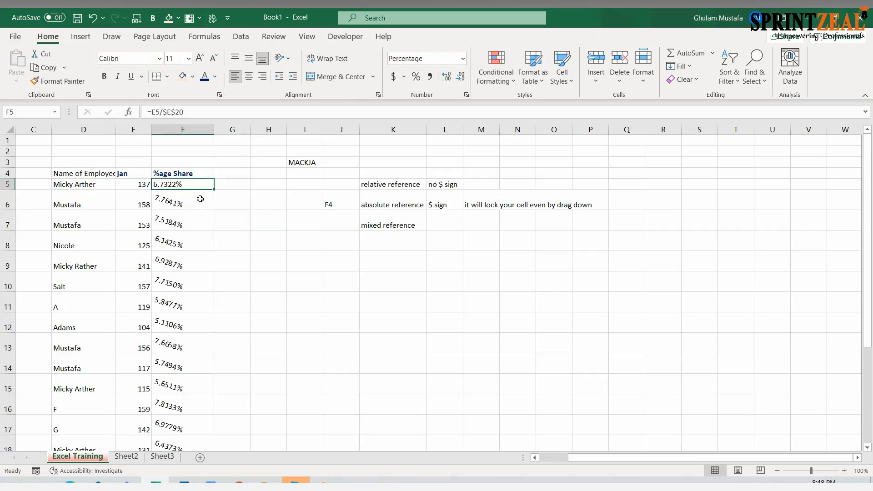
key("ctrl+shift+Down")
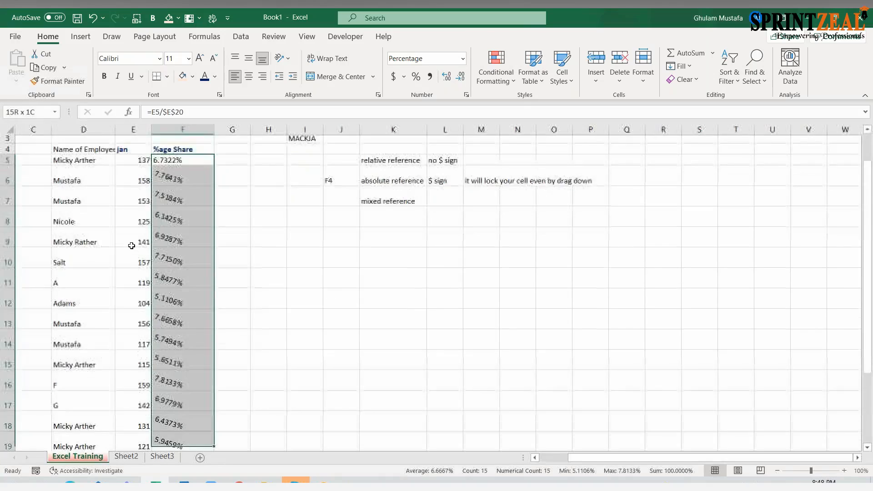
key("ctrl+1")
left_click(541, 245)
left_click(506, 392)
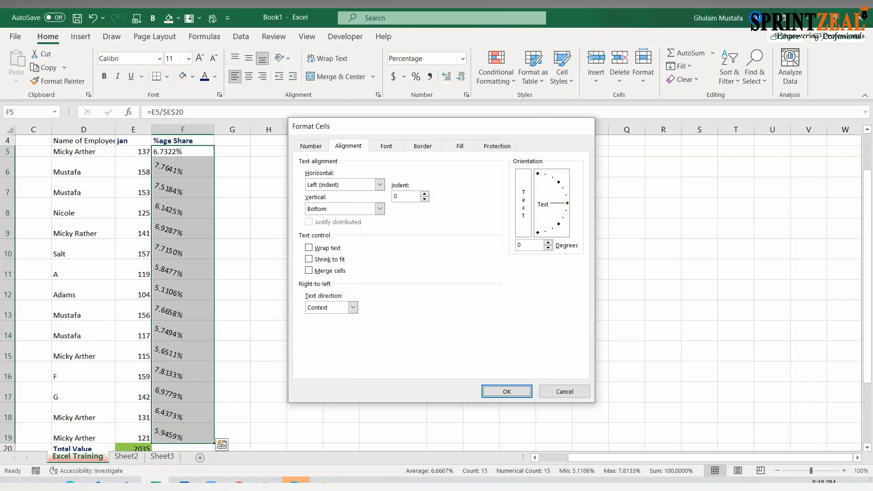
scroll(330, 238, "up", 1)
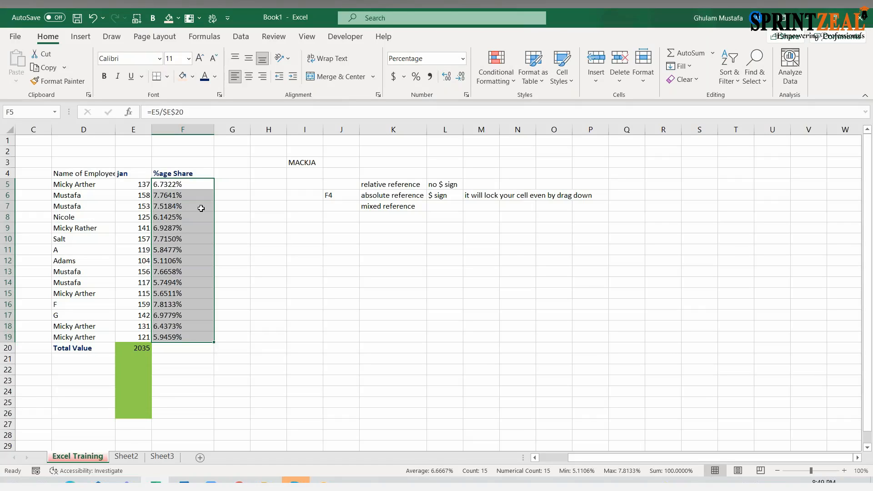
- Set the percentage format of F5:F19 to 1 decimal place and select F5
key("ctrl+1")
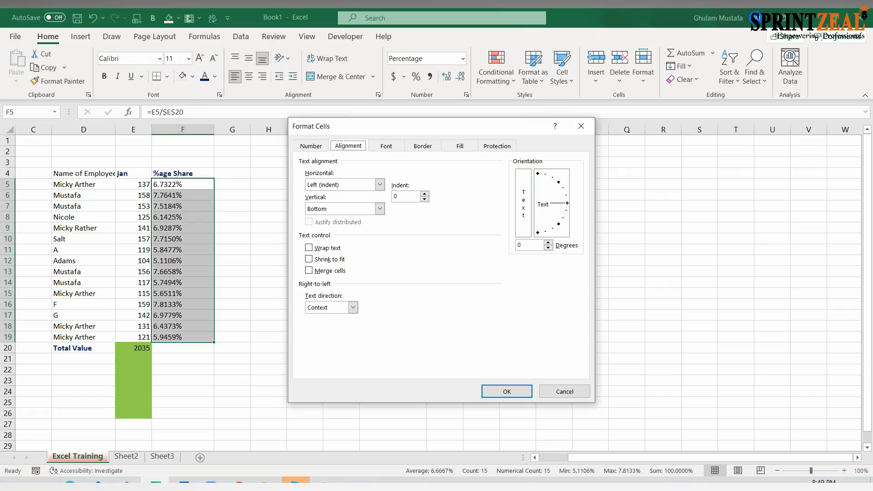
left_click(311, 146)
left_click(467, 201)
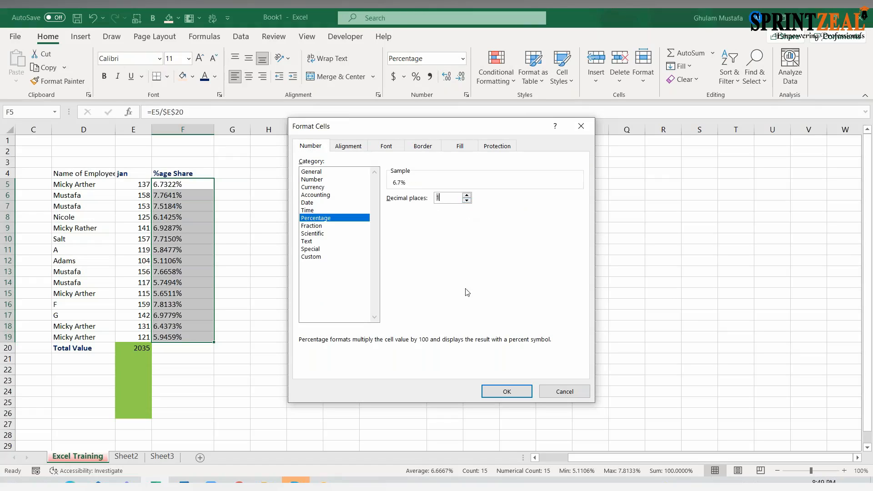
left_click(500, 390)
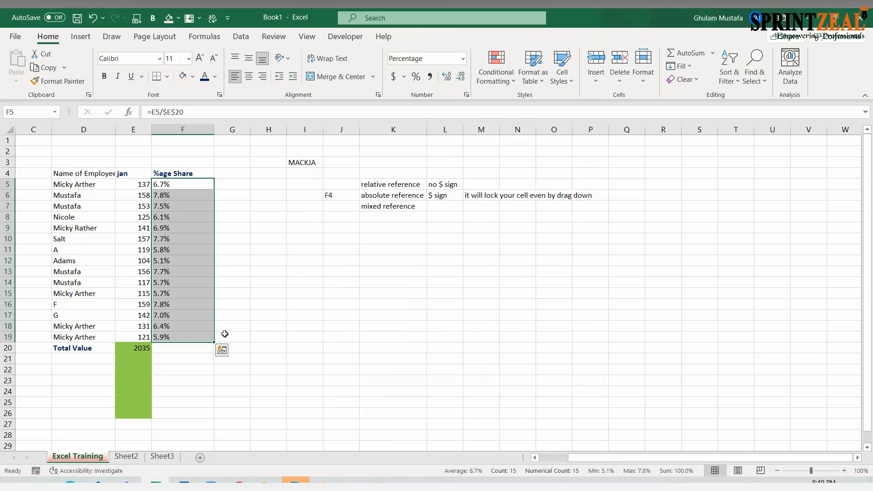
left_click(189, 205)
left_click(186, 184)
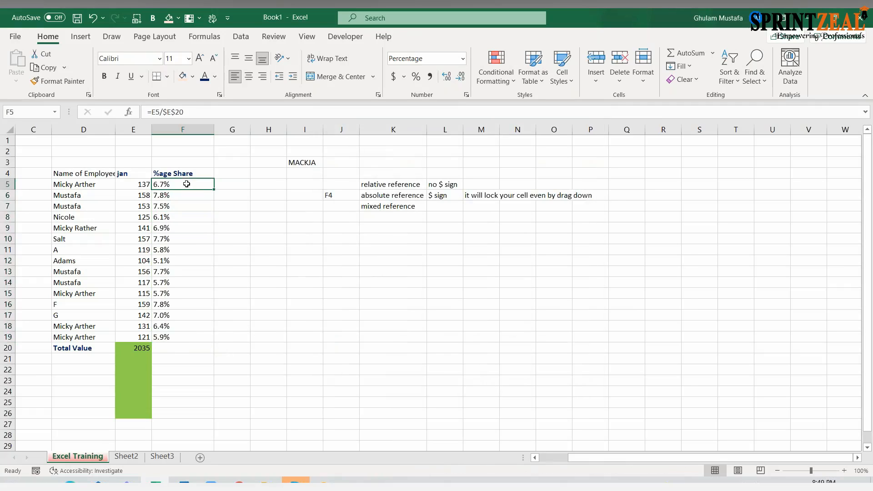
- Give cell F5 a light green fill and enlarge its font size to 14
left_click(193, 76)
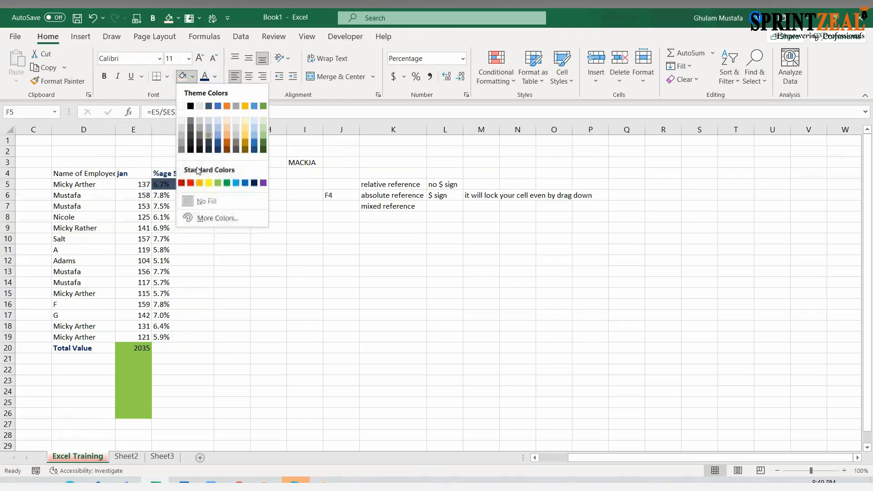
left_click(218, 182)
left_click(200, 58)
left_click(199, 58)
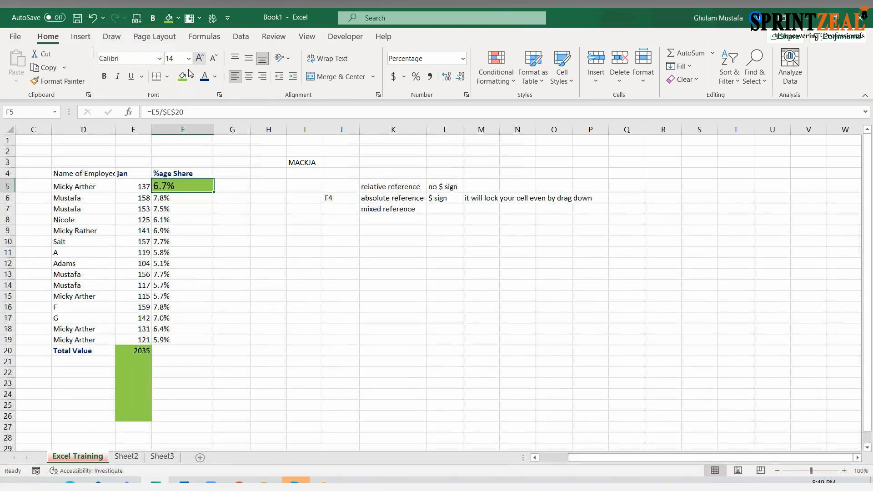
- Change the font of cell F5 to Aharoni, make it bold and color the text red
left_click(160, 59)
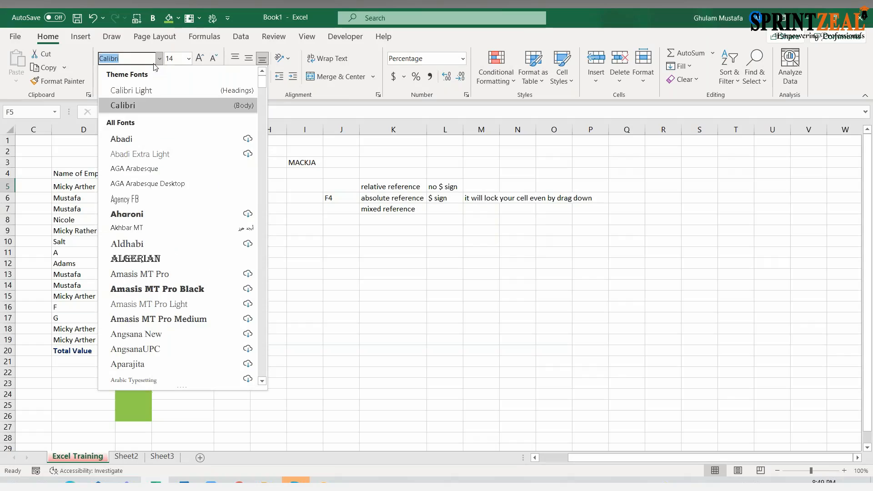
left_click(137, 214)
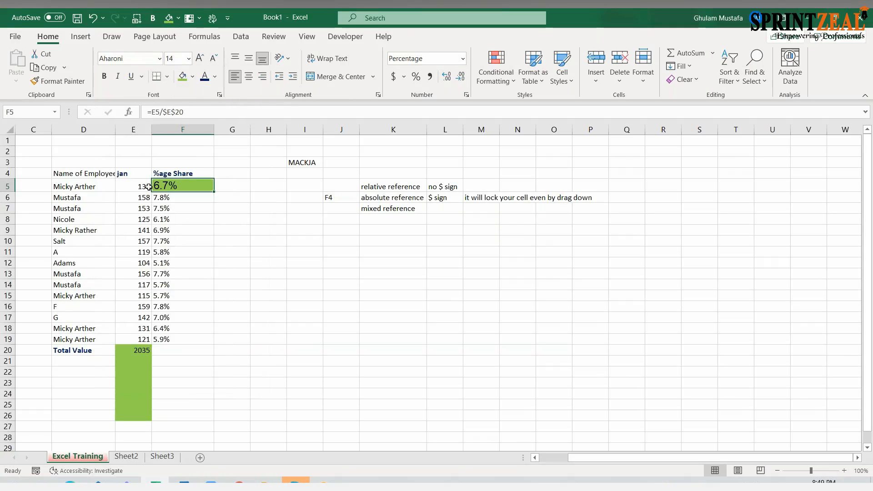
left_click(104, 76)
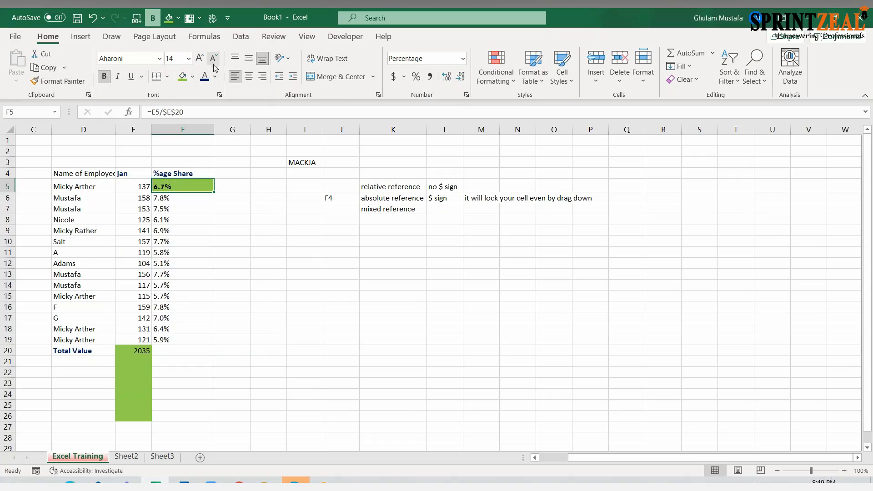
left_click(215, 81)
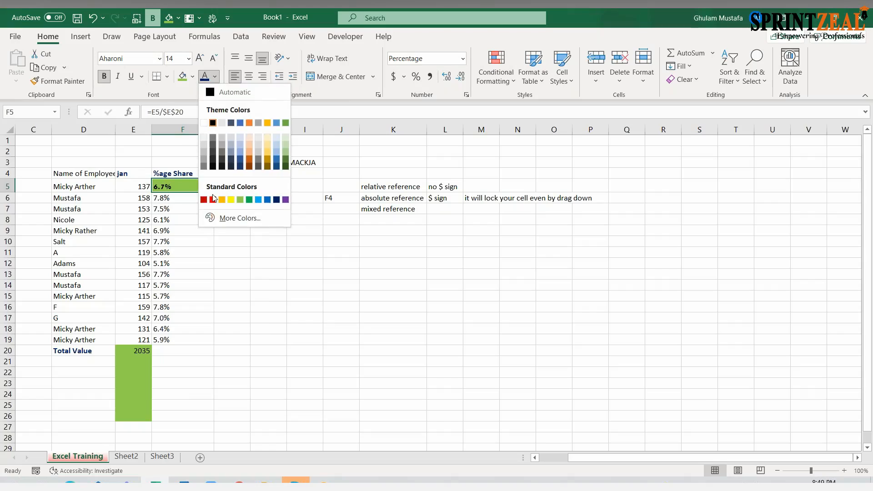
left_click(212, 199)
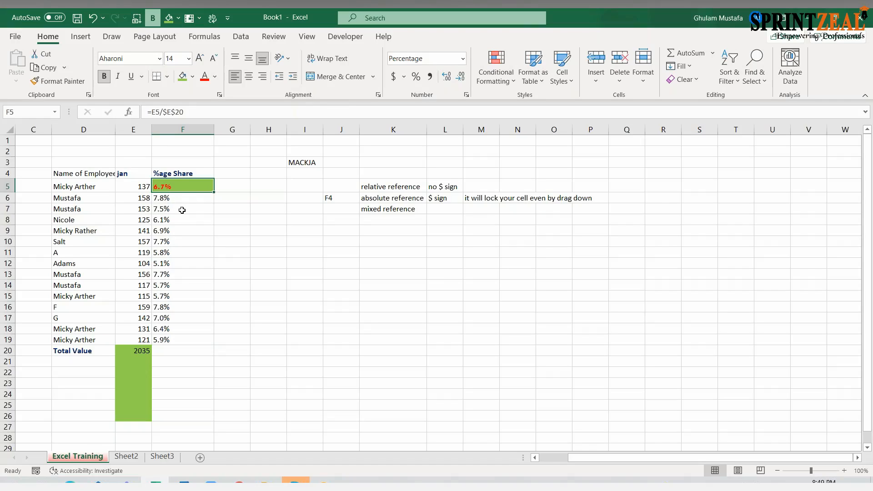
left_click(193, 200)
left_click(191, 185)
- Format cell F19 as bold 12-point Algerian in red text on a light green fill
left_click(177, 339)
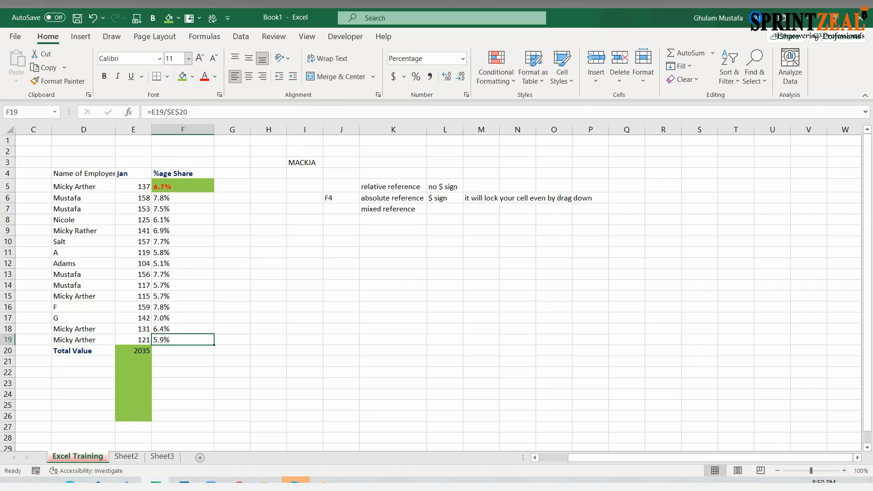
left_click(200, 58)
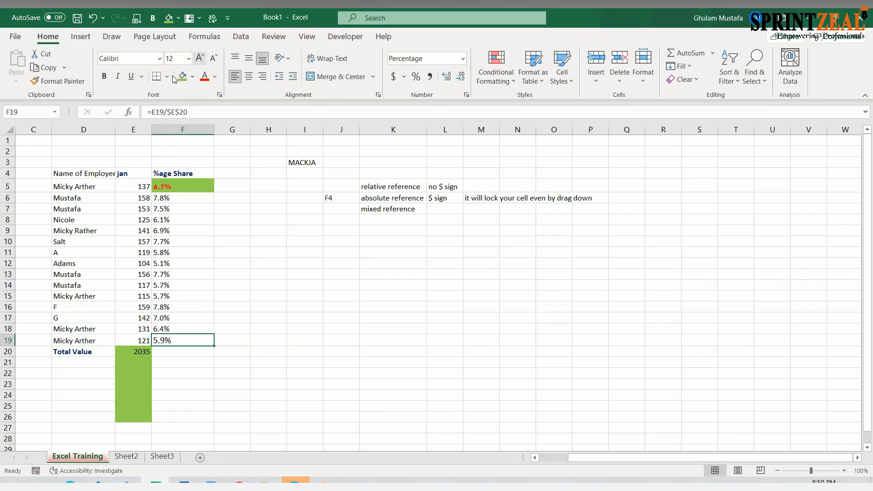
left_click(104, 76)
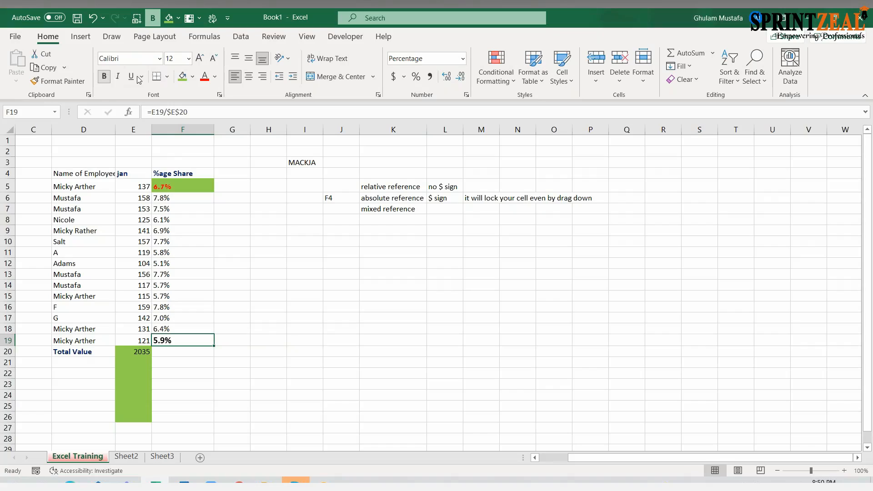
left_click(183, 76)
left_click(205, 76)
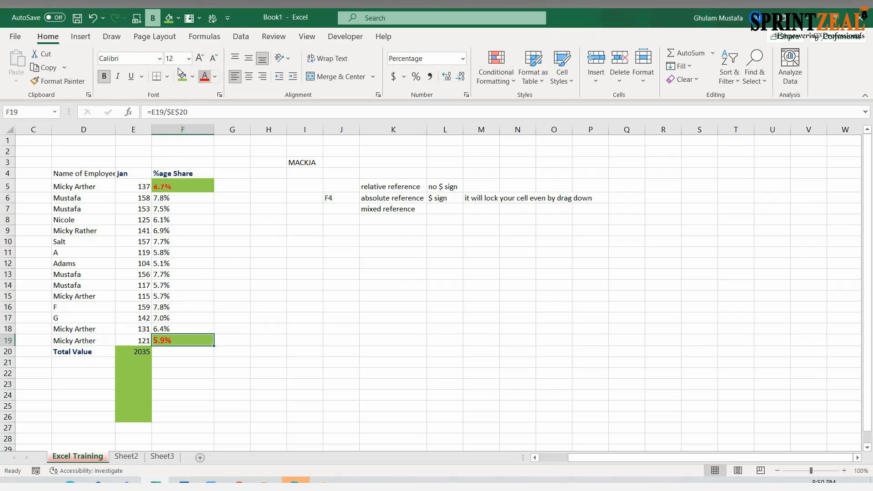
left_click(159, 58)
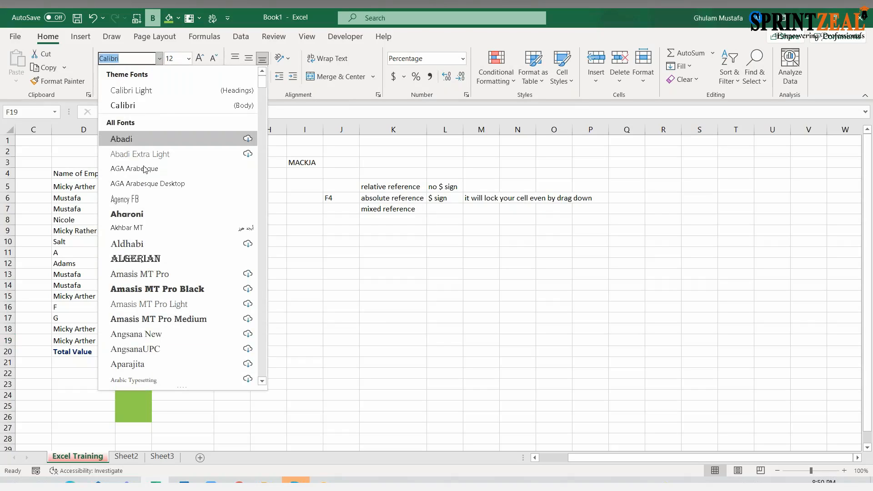
left_click(154, 260)
left_click(224, 319)
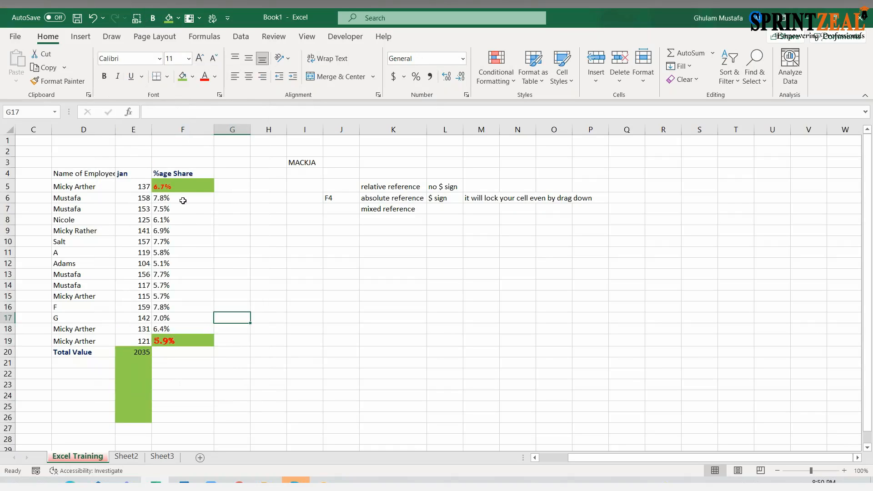
- Copy cell F5 with its formula and formatting over F6:F20 and look over the pasted cells
left_click(173, 190)
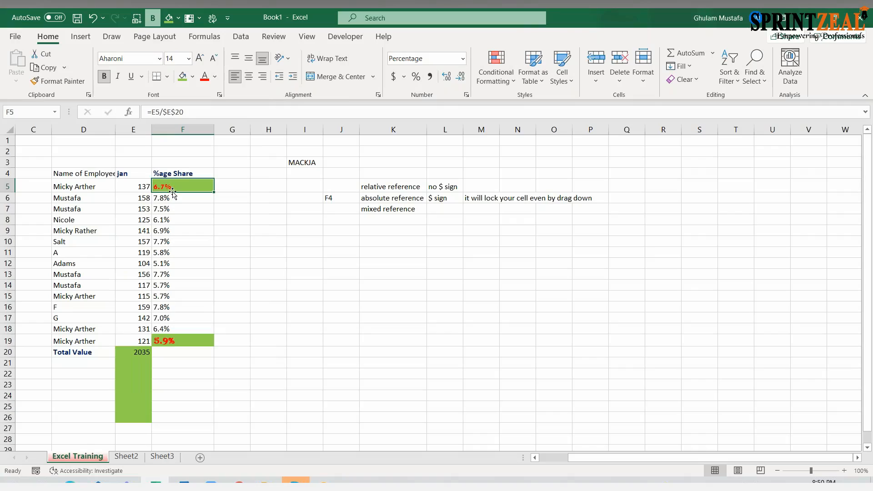
left_click_drag(175, 197, 179, 342)
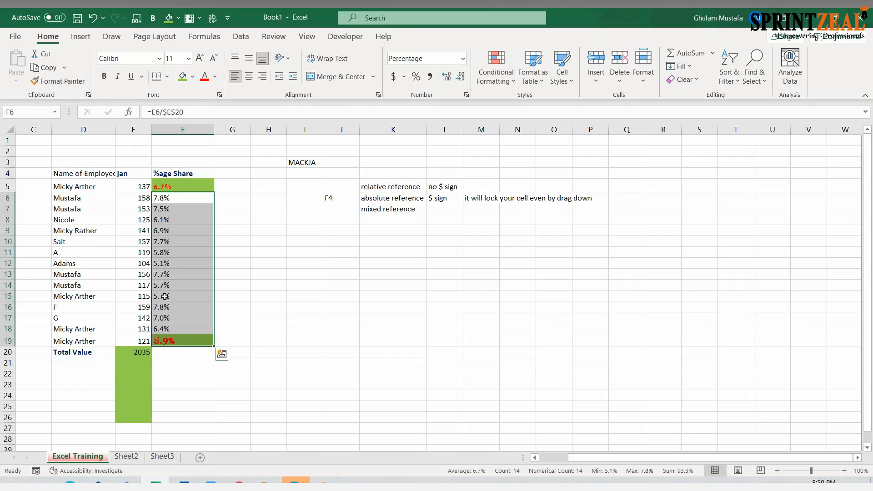
left_click(190, 186)
key("ctrl+c")
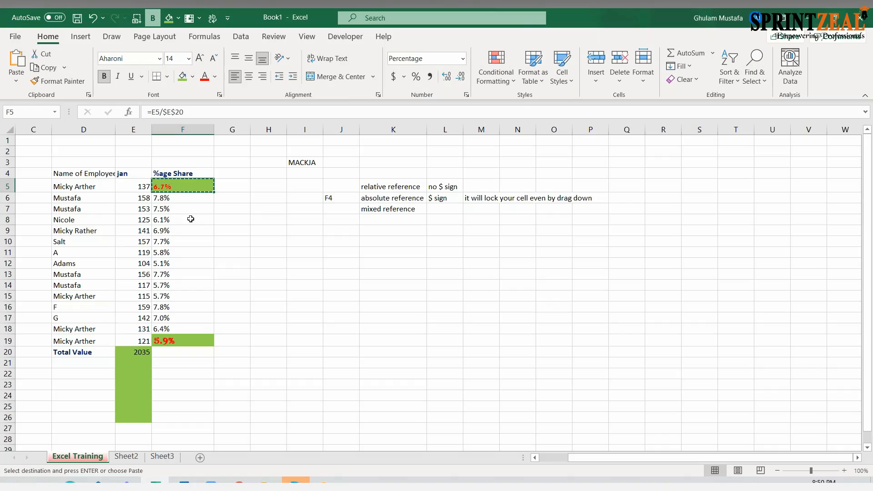
left_click_drag(188, 198, 189, 353)
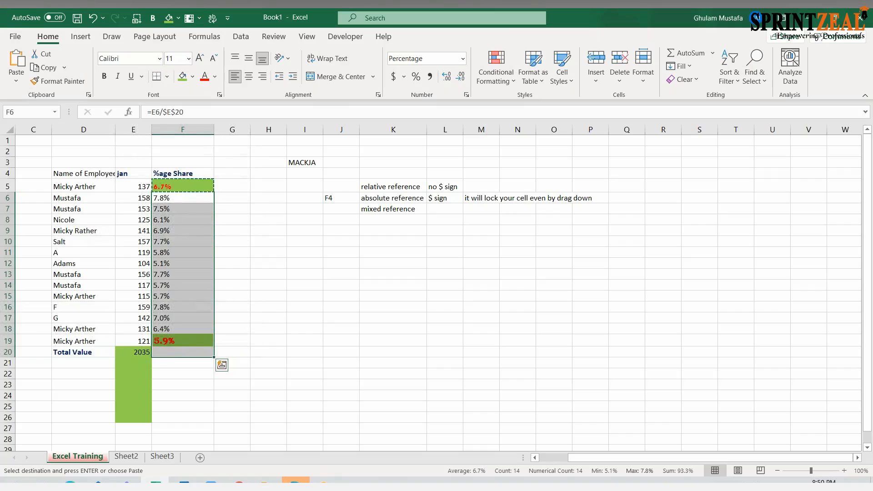
key("Return")
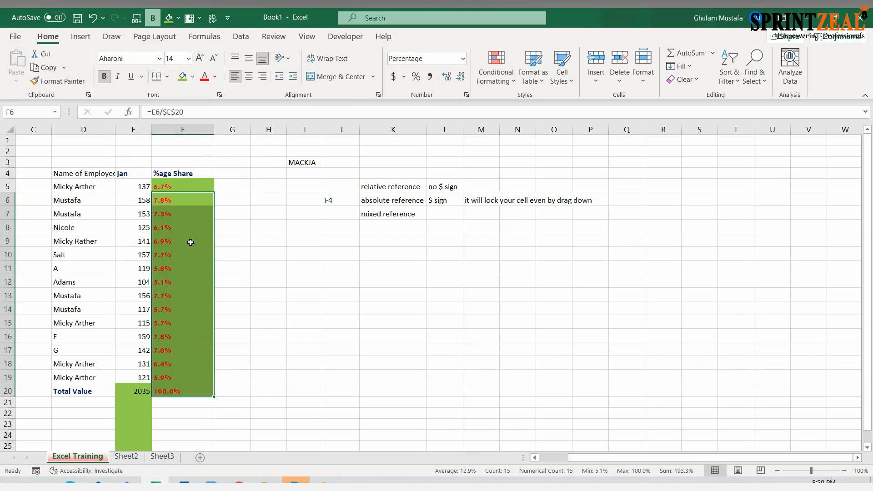
left_click(183, 204)
left_click(179, 217)
left_click(184, 240)
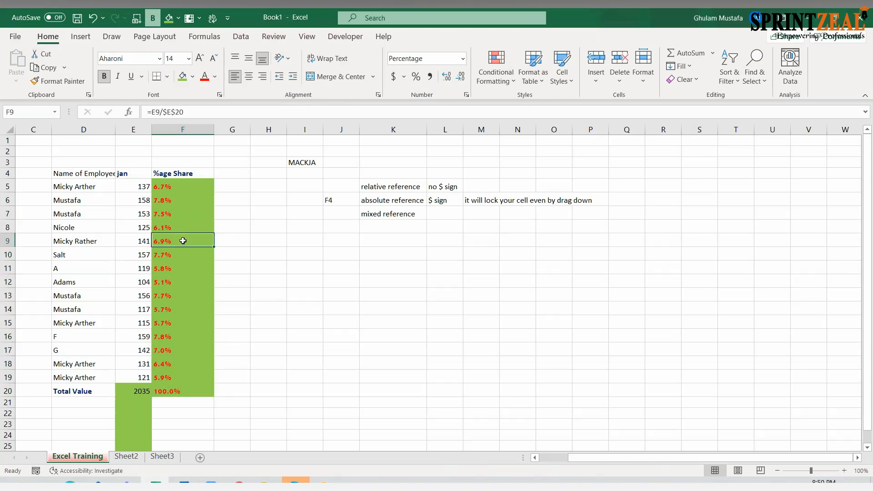
left_click(185, 199)
- Copy cell F5 onto the "mixed reference" cell K7 and inspect the formula pasted there
left_click(182, 185)
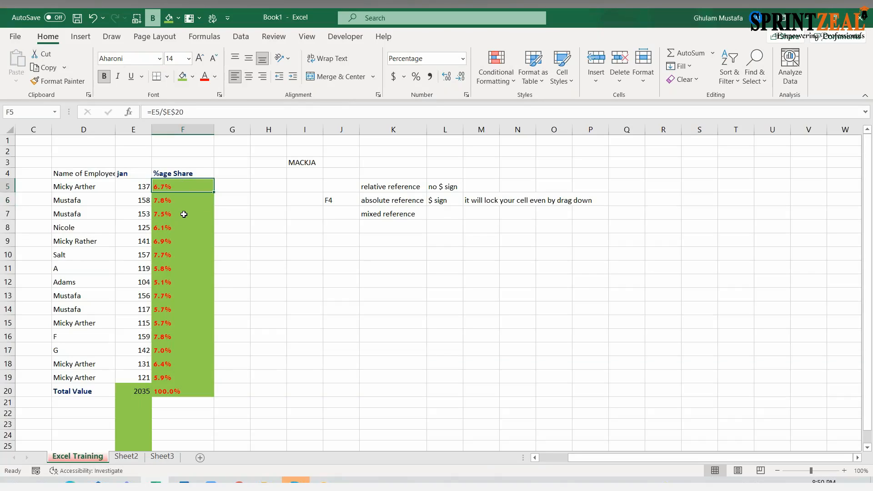
key("ctrl+c")
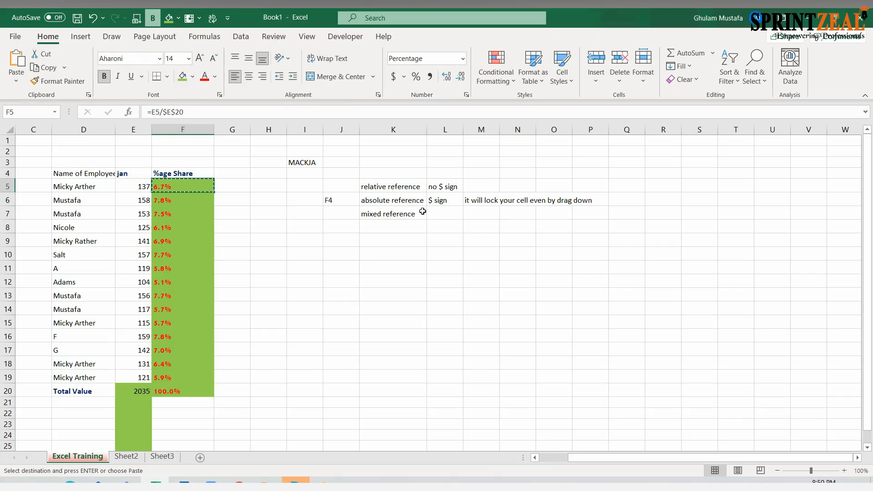
left_click(439, 201)
left_click(418, 215)
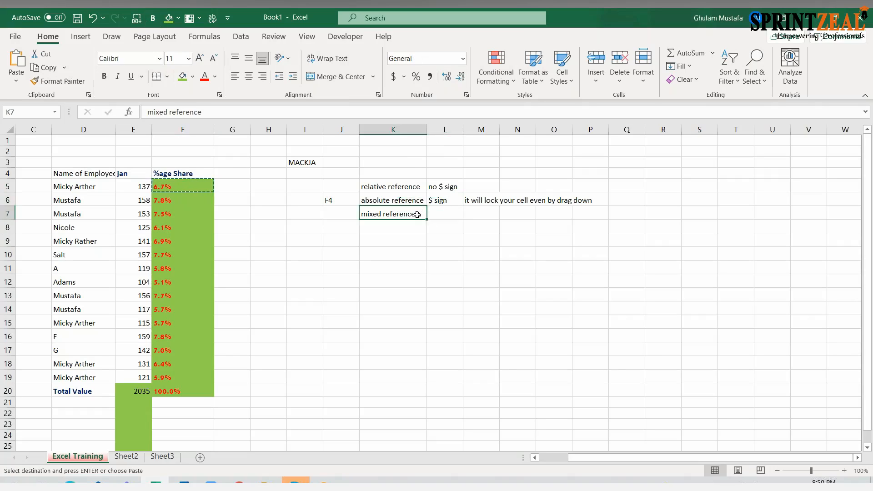
key("ctrl+v")
key("Escape")
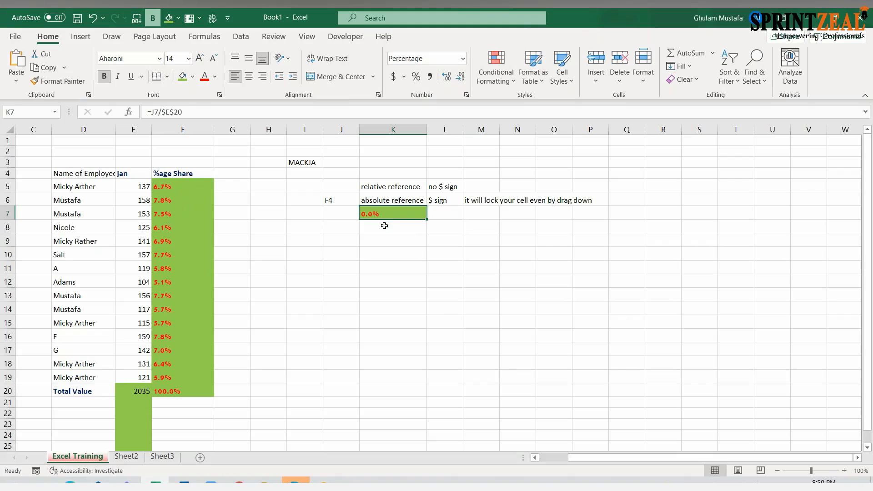
double_click(386, 218)
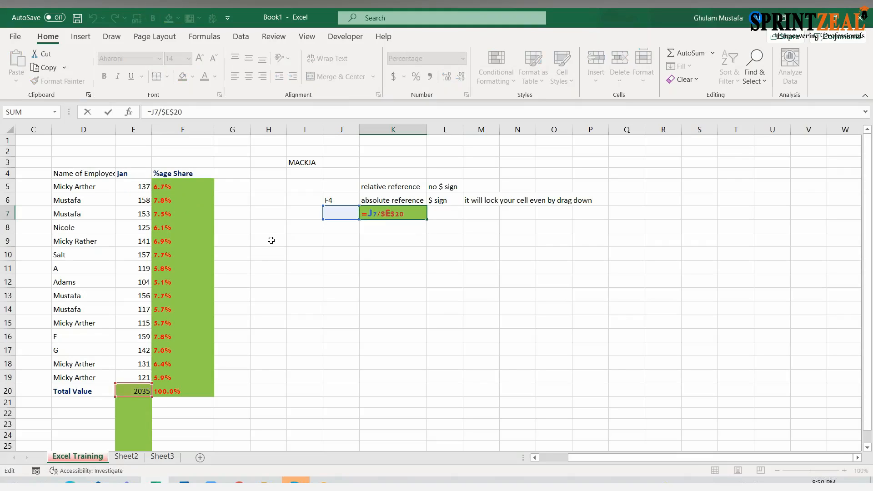
key("Escape")
left_click(261, 230)
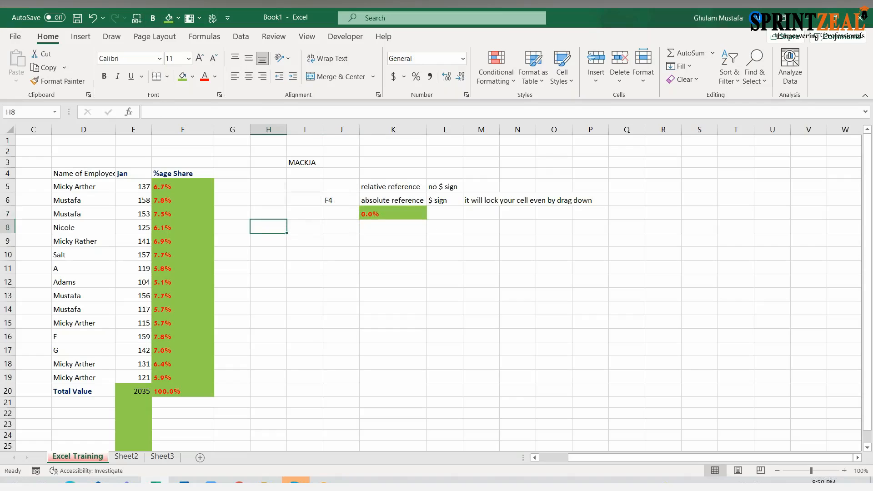
- Undo the paste into K7 and the earlier paste over F6:F20
left_click(92, 18)
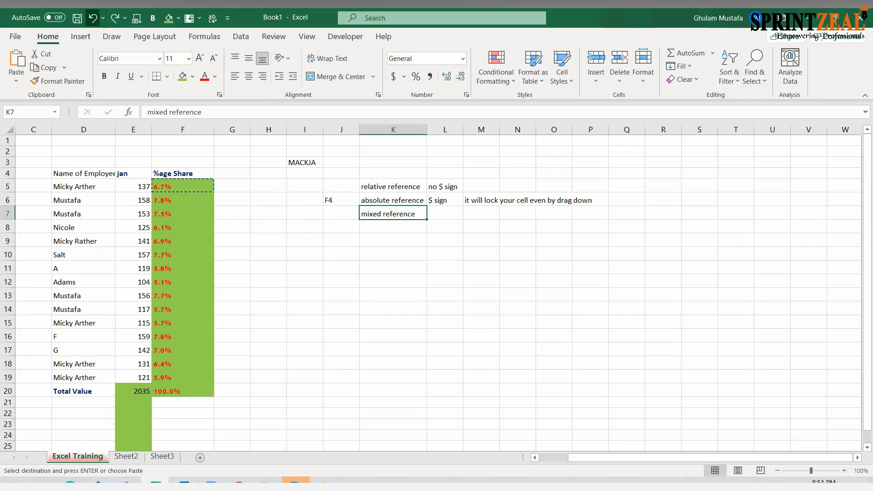
left_click(92, 19)
left_click(237, 263)
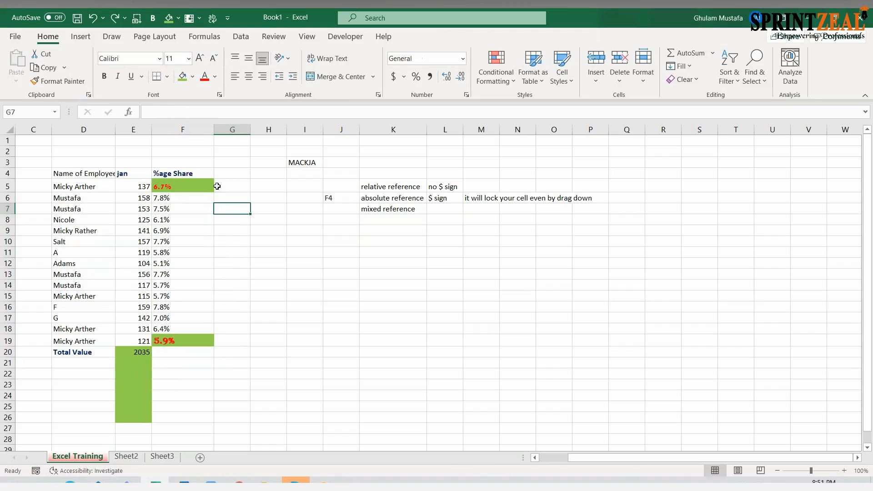
- Apply only the formatting of F5 to the share values in F6:F18 with Format Painter
left_click(207, 186)
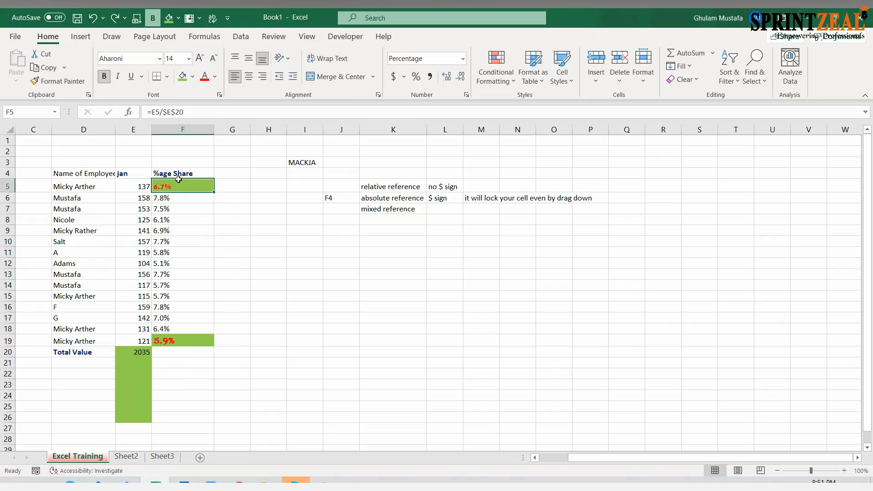
left_click(63, 85)
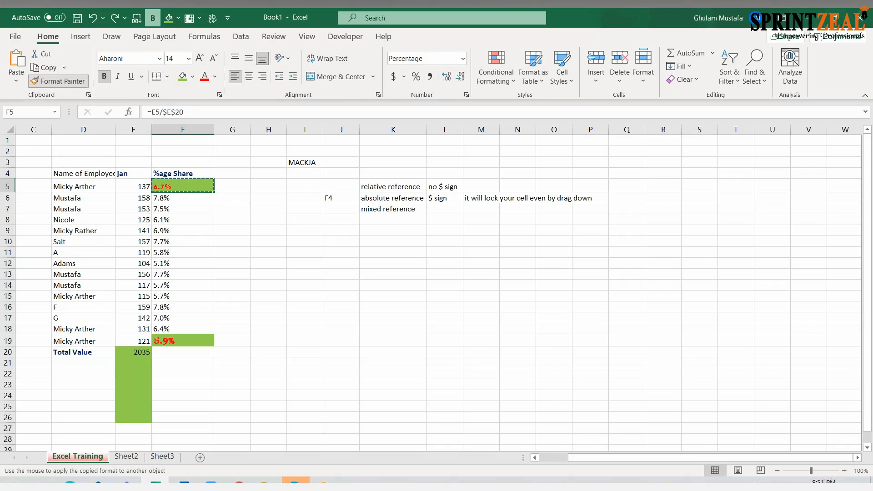
mouse_move(168, 200)
left_mouse_down()
mouse_move(185, 251)
mouse_move(189, 330)
left_mouse_up()
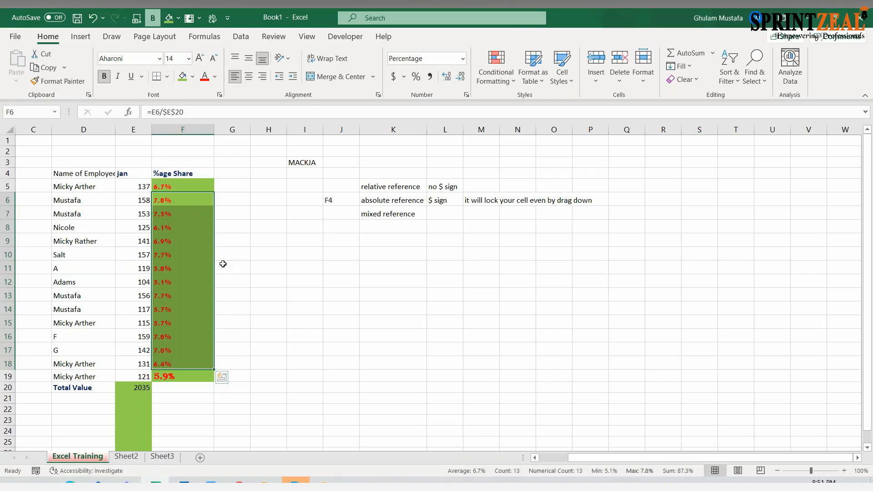
left_click(222, 233)
- Apply the formatting of F5 to cell J6 with Format Painter
left_click(190, 199)
left_click(171, 182)
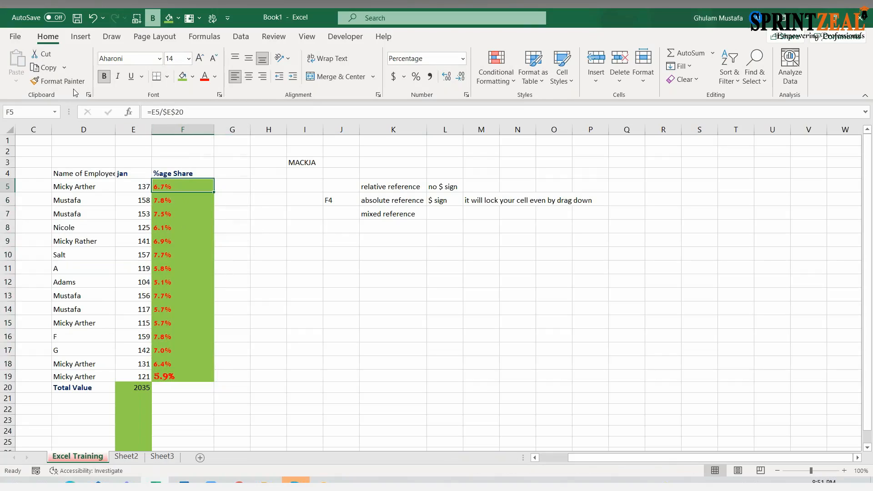
left_click(58, 81)
left_click(332, 201)
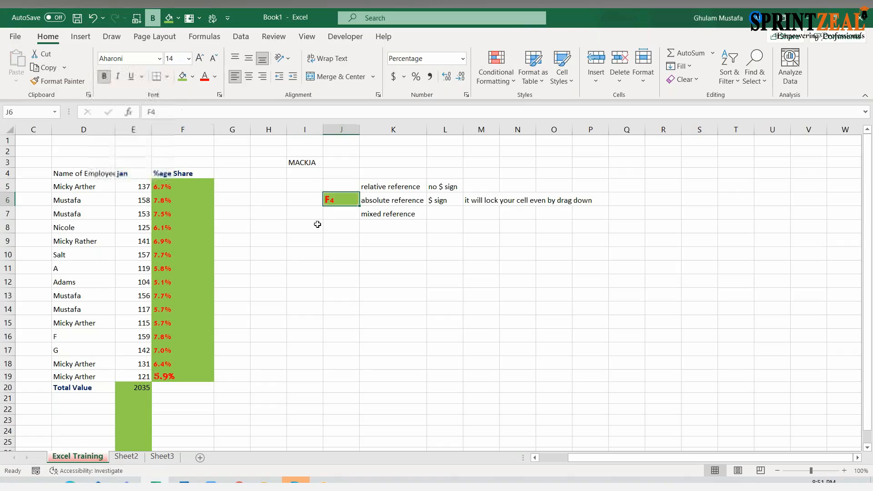
- Apply the formatting of F5 to cells D9, K7, N6, I3 and D4 in one continuous Format Painter session
left_click_drag(177, 165, 174, 193)
left_click(174, 191)
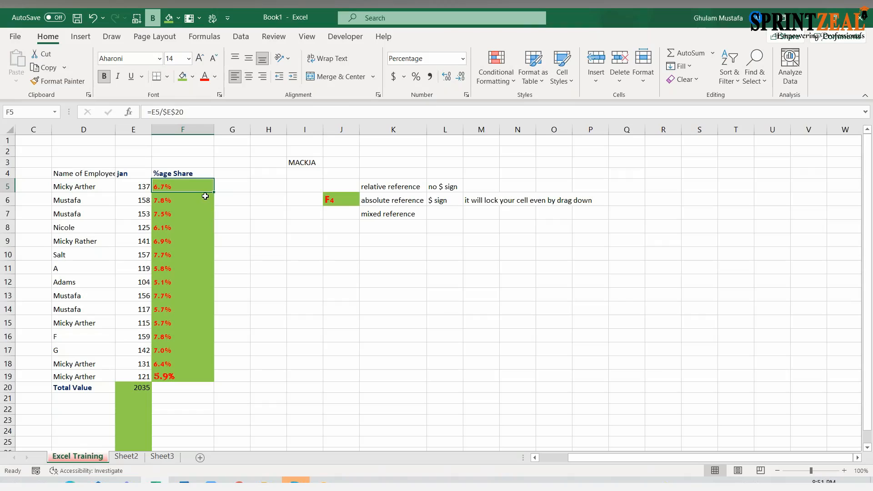
left_click(55, 83)
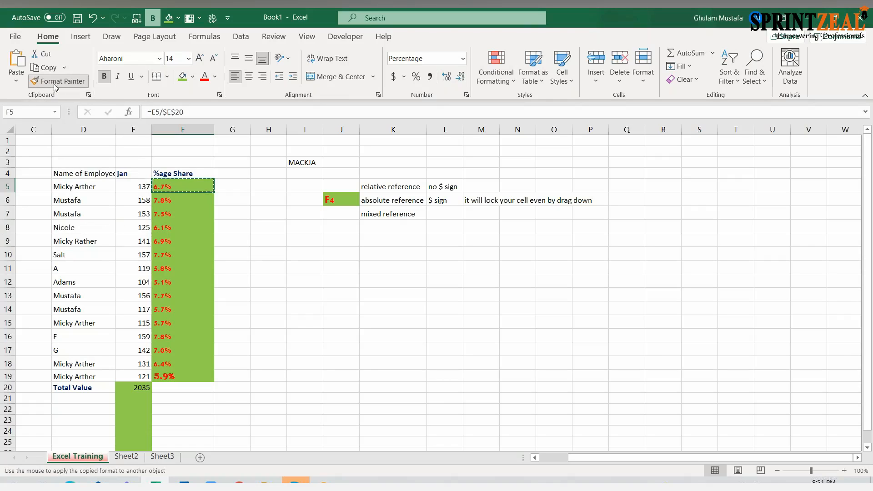
left_click(60, 240)
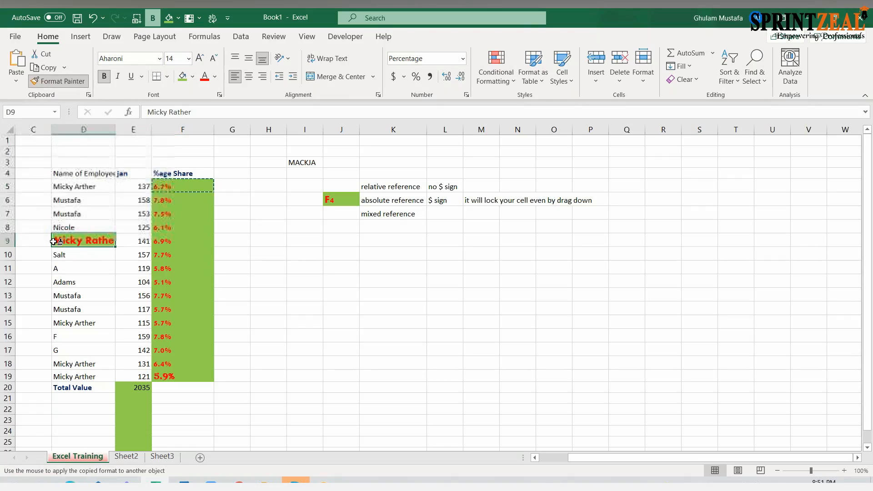
left_click(394, 210)
left_click(516, 201)
left_click(314, 160)
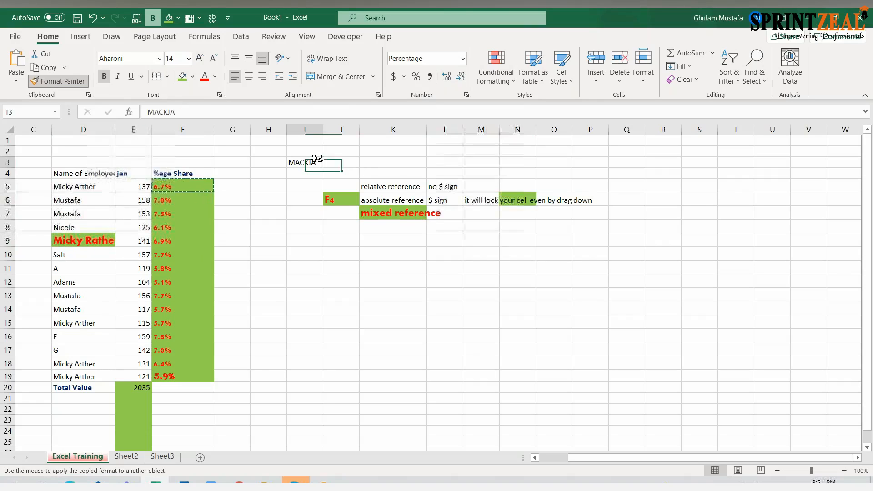
left_click(100, 173)
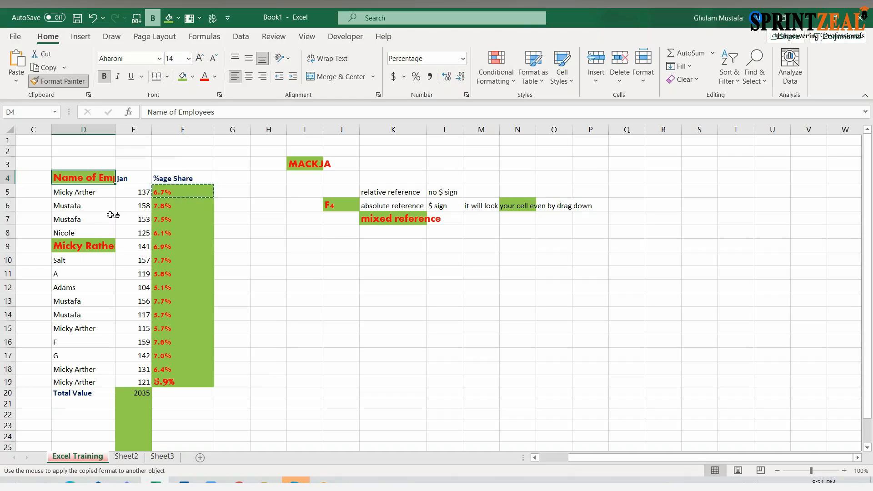
key("Escape")
left_click(134, 223)
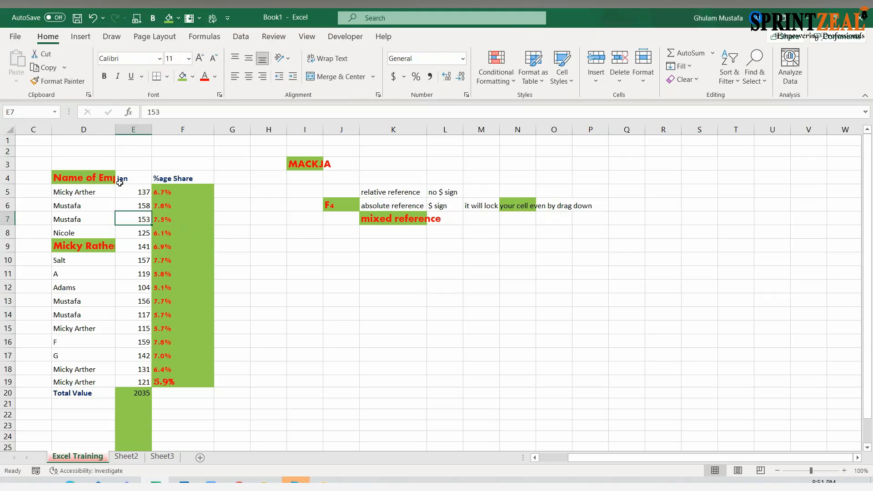
- Undo all recent actions at once, back through the most recent Auto Fill of the %age Share column
left_click(104, 18)
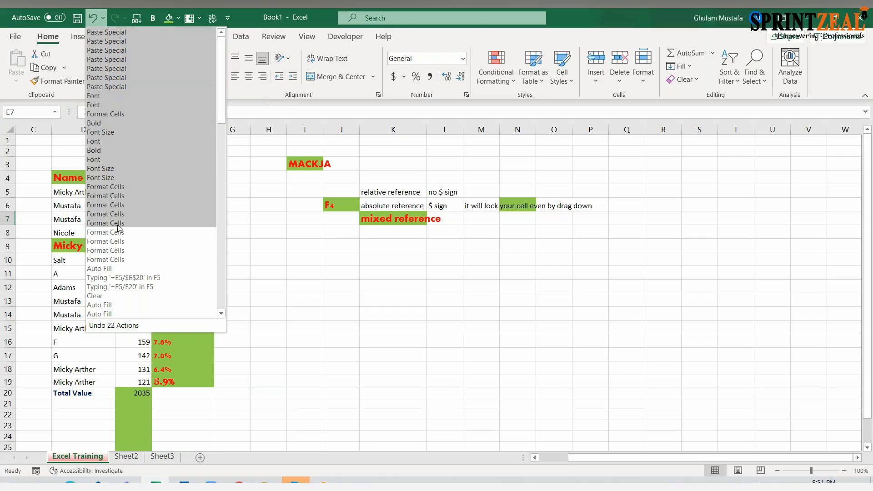
left_click(119, 270)
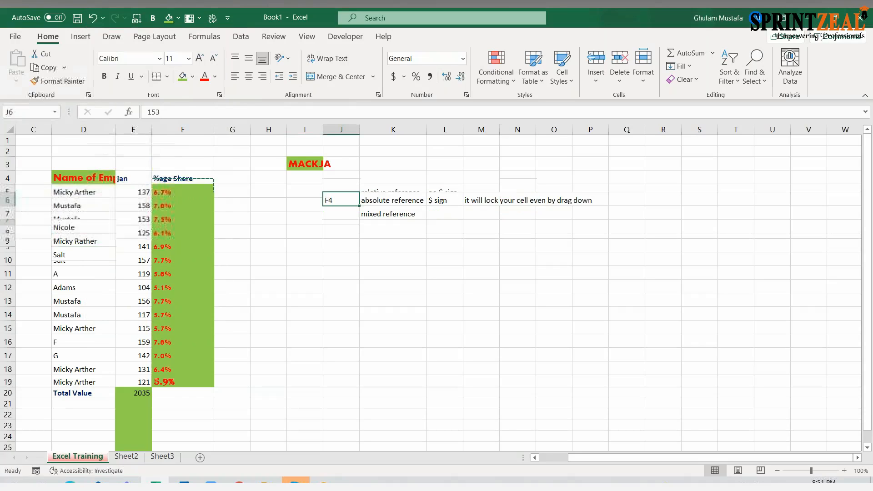
left_click(225, 206)
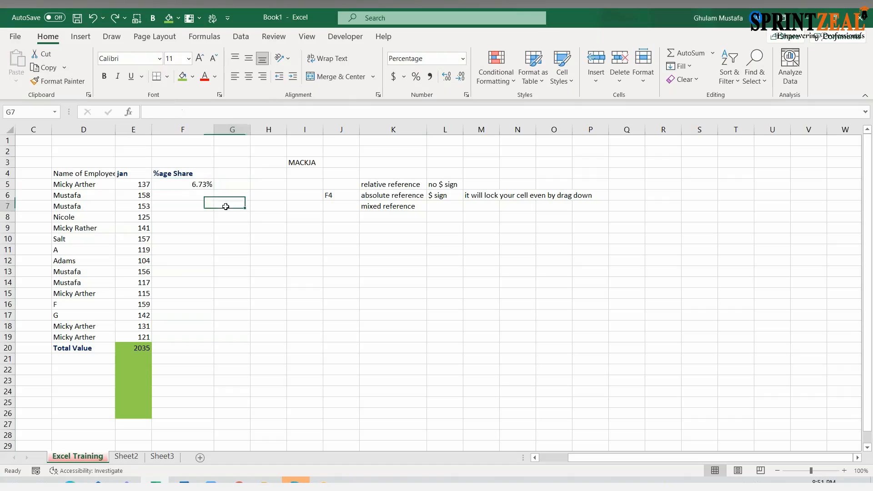
- Fill the percentage share formula from F5 down through F20
left_click(206, 185)
left_click_drag(213, 189, 197, 349)
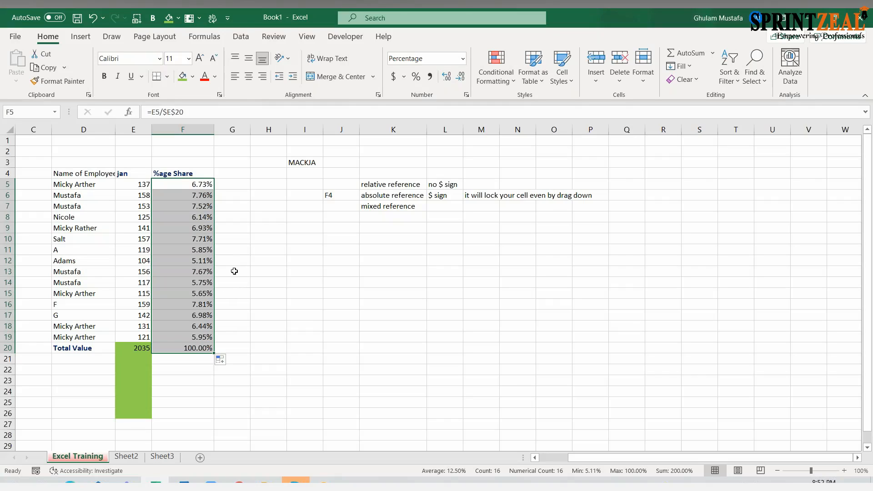
left_click(353, 301)
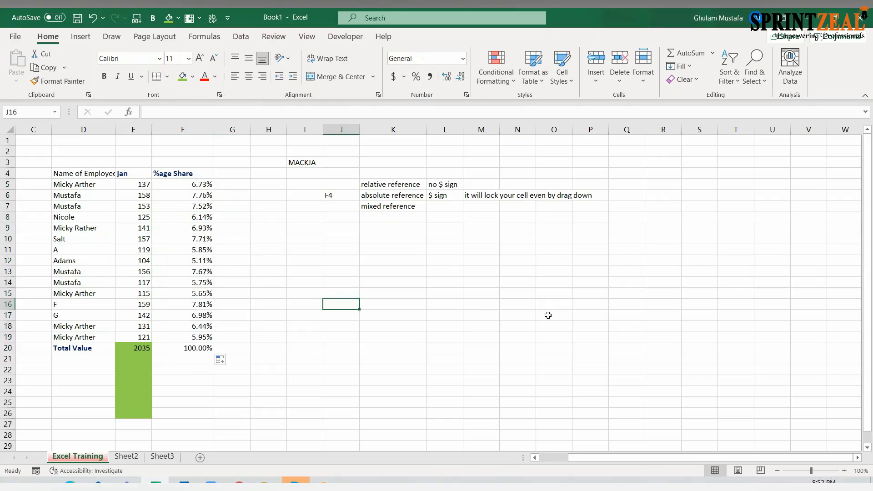
left_click(246, 204)
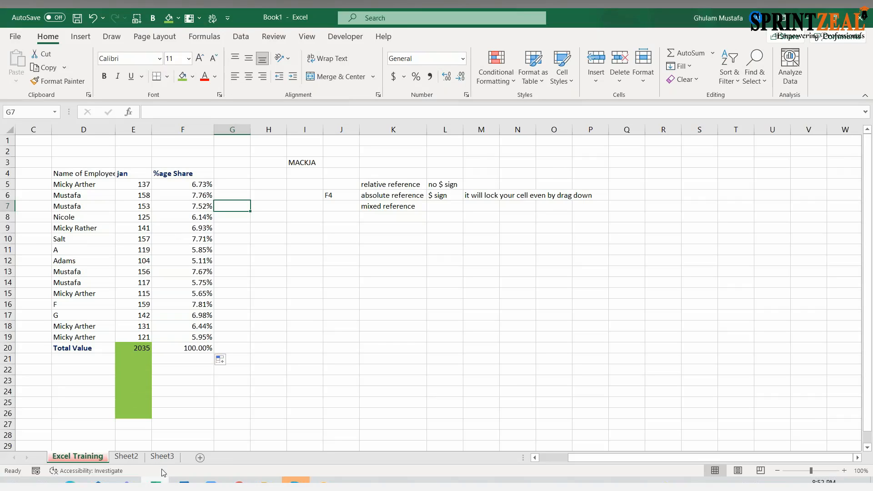
- Rename the worksheet Sheet3 as "rename"
left_click(162, 458)
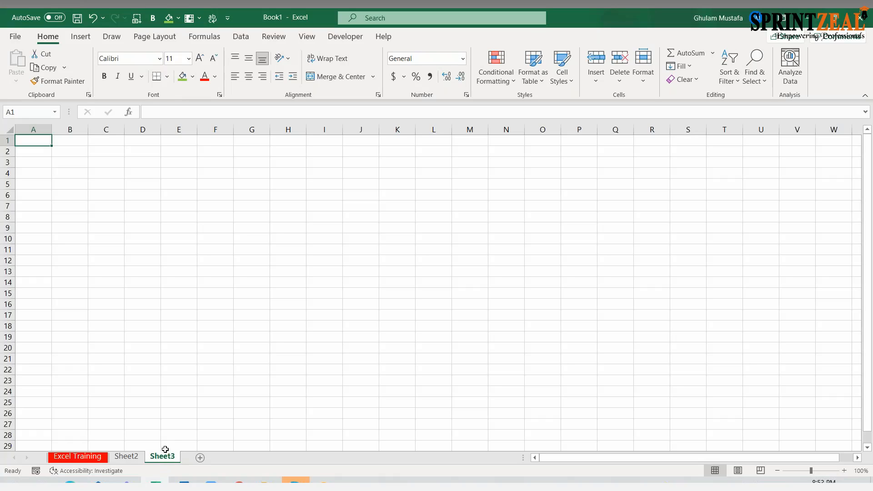
double_click(163, 456)
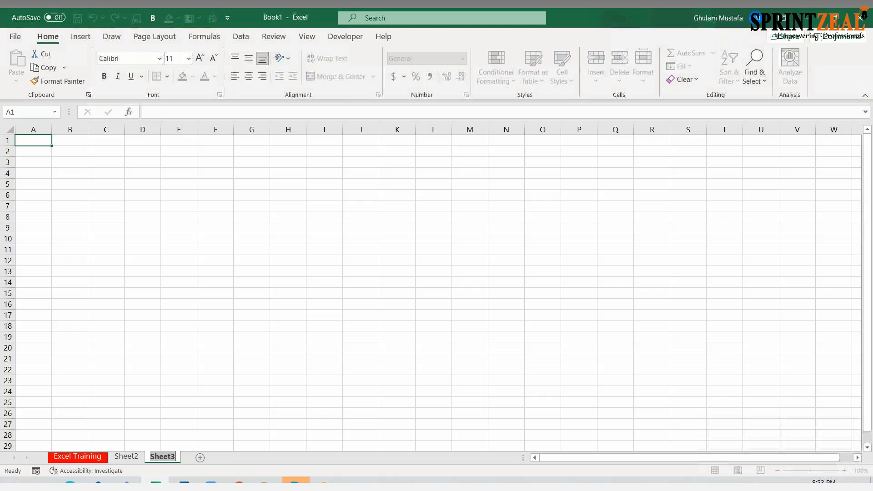
type("rename")
key("Return")
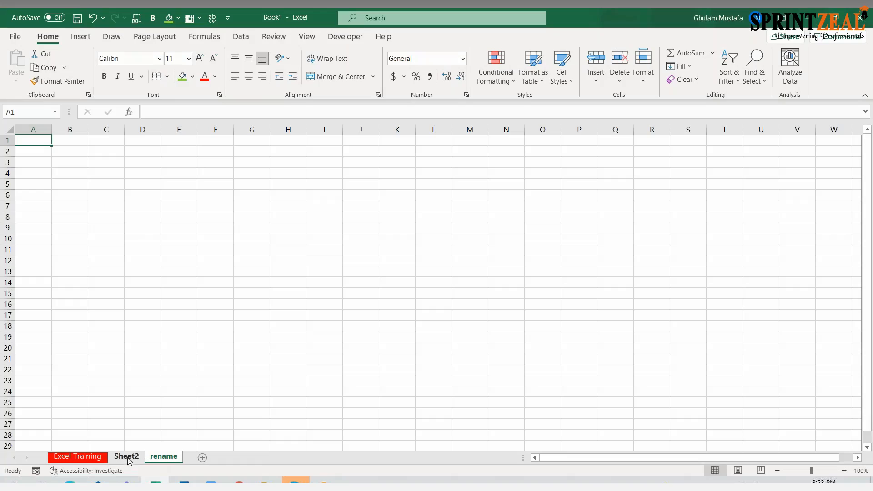
- Rename the worksheet Sheet2 as "new name" and go to the "rename" sheet
right_click(129, 459)
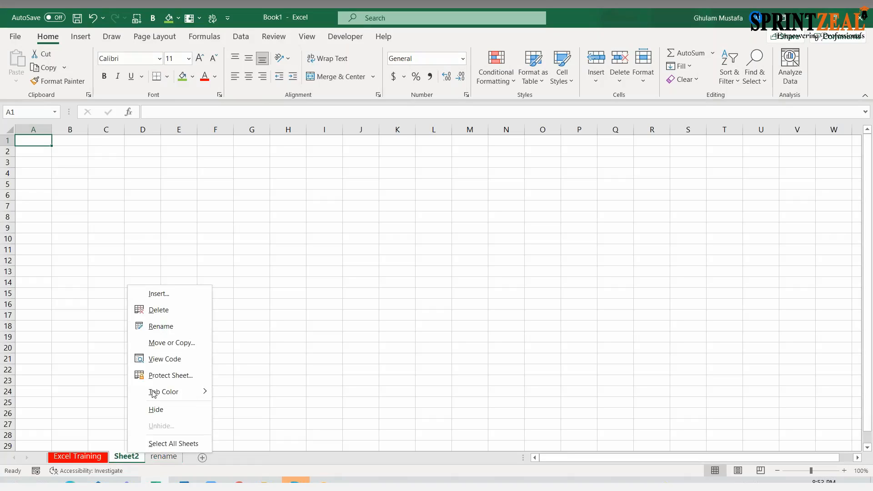
left_click(183, 327)
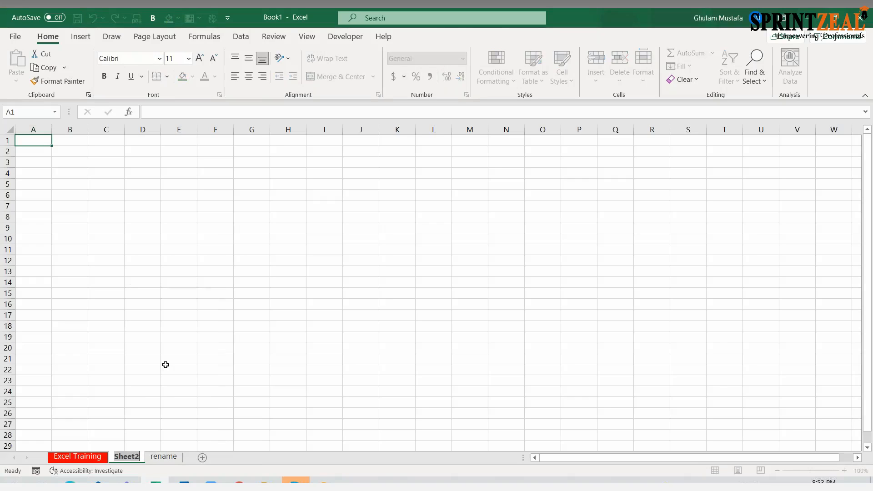
type("new name")
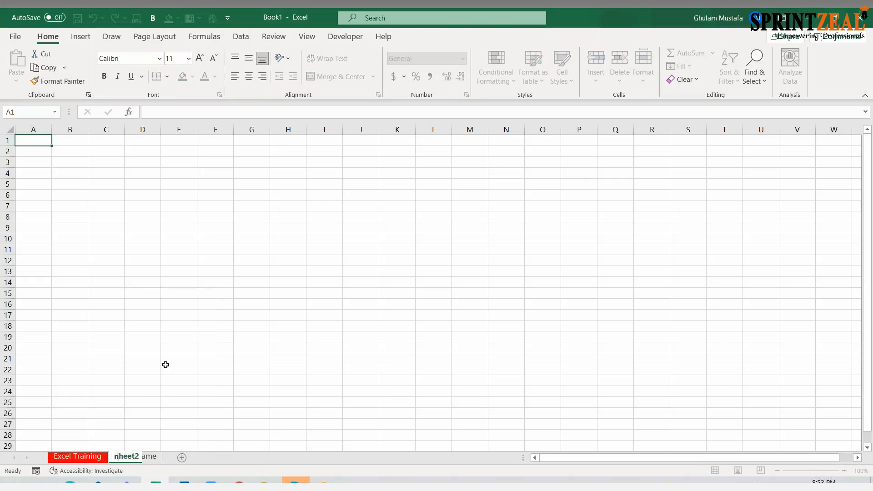
key("Return")
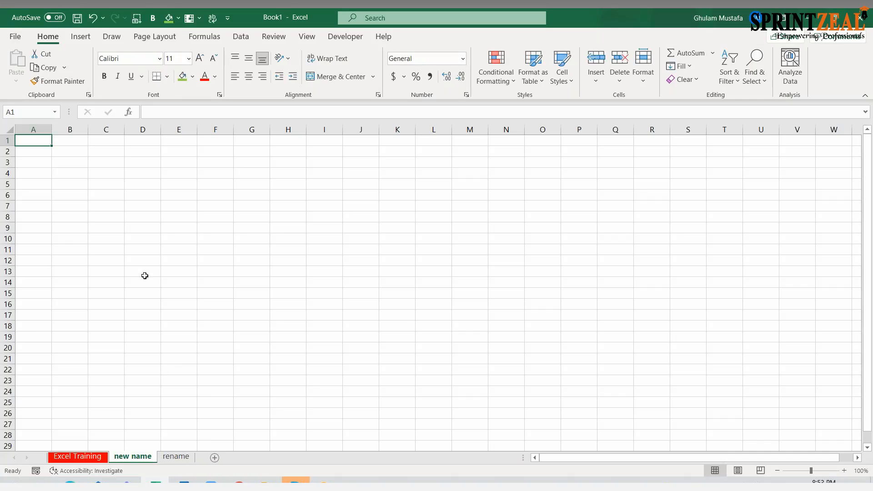
left_click(155, 325)
left_click(175, 457)
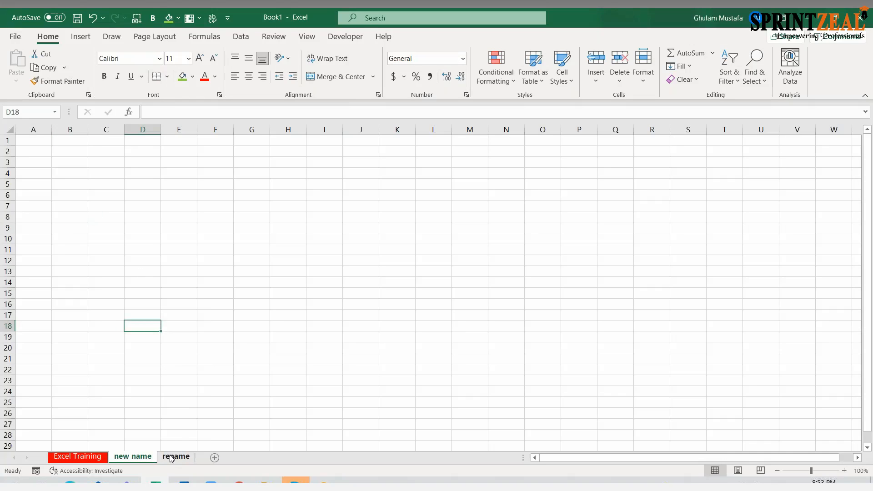